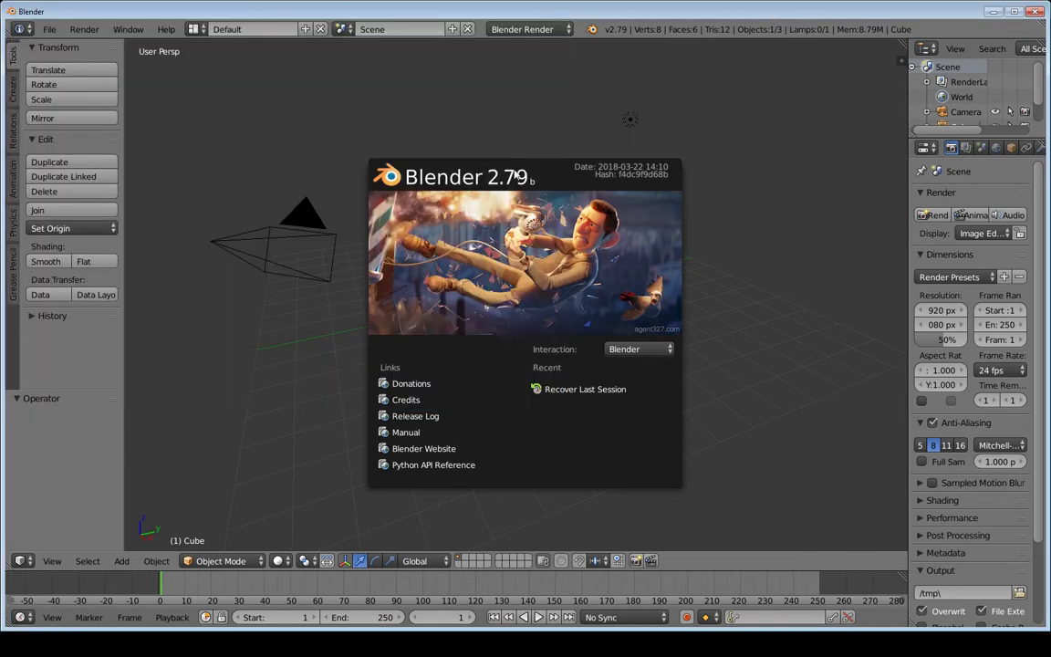
# Switch to the Video Editing screen layout, duplicate it and name the copy "01 Just Video Editing".
pyautogui.click(261, 117)
pyautogui.click(195, 28)
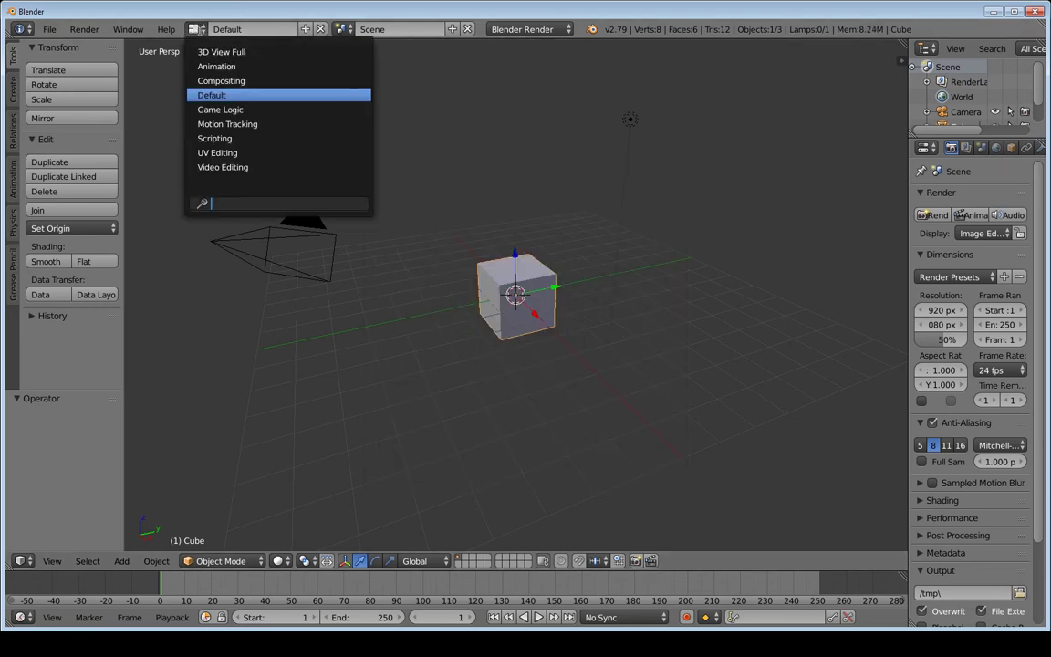
pyautogui.click(234, 168)
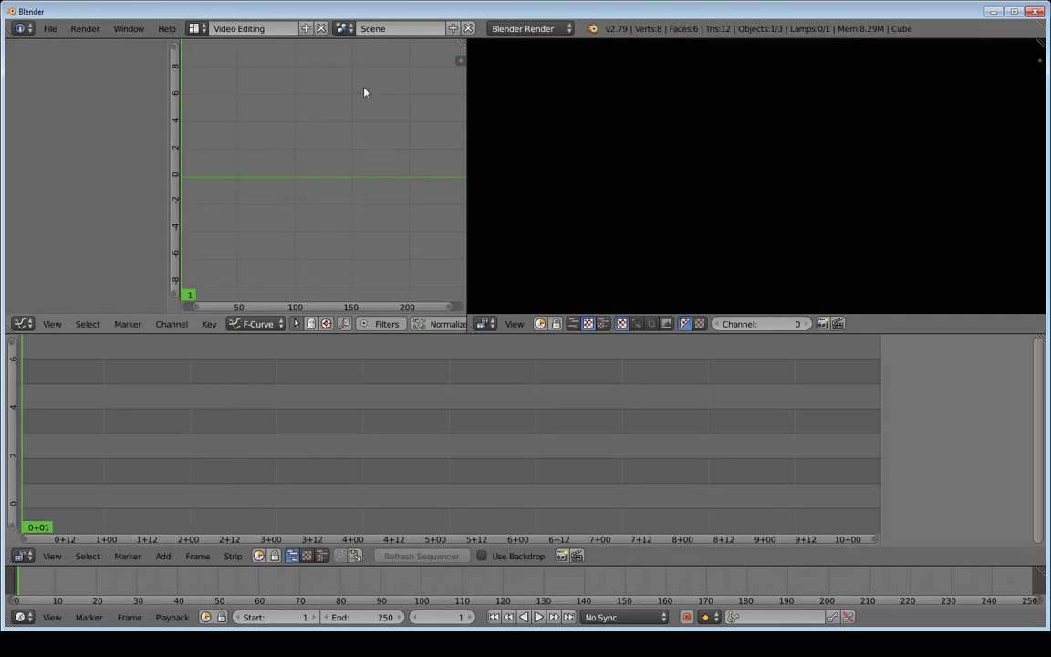
pyautogui.click(307, 30)
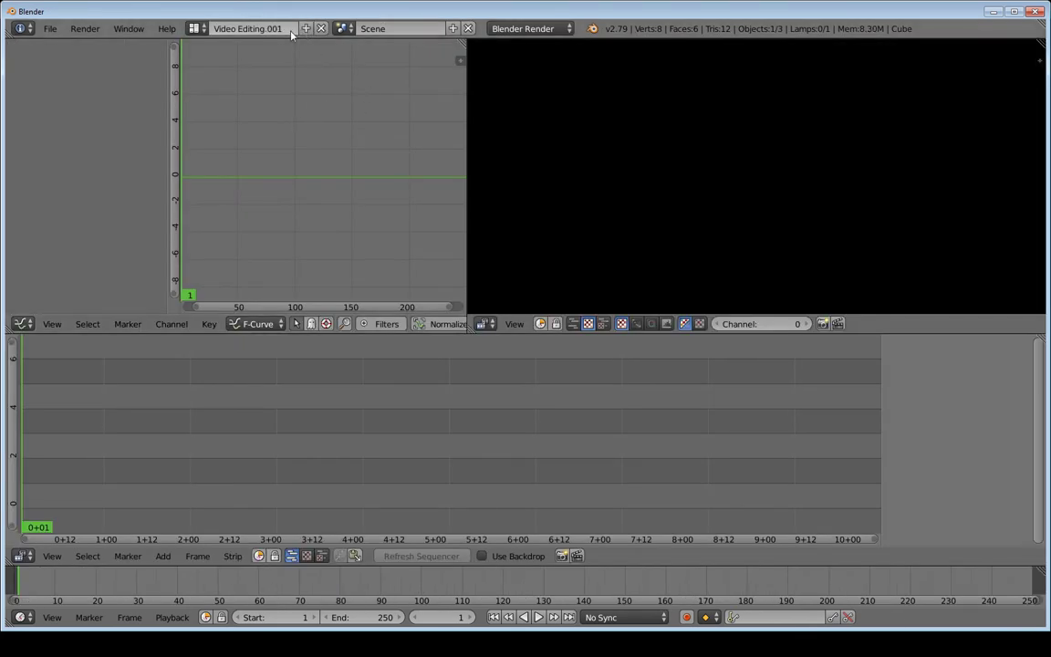
pyautogui.click(277, 29)
pyautogui.write('01 just Video Editin')
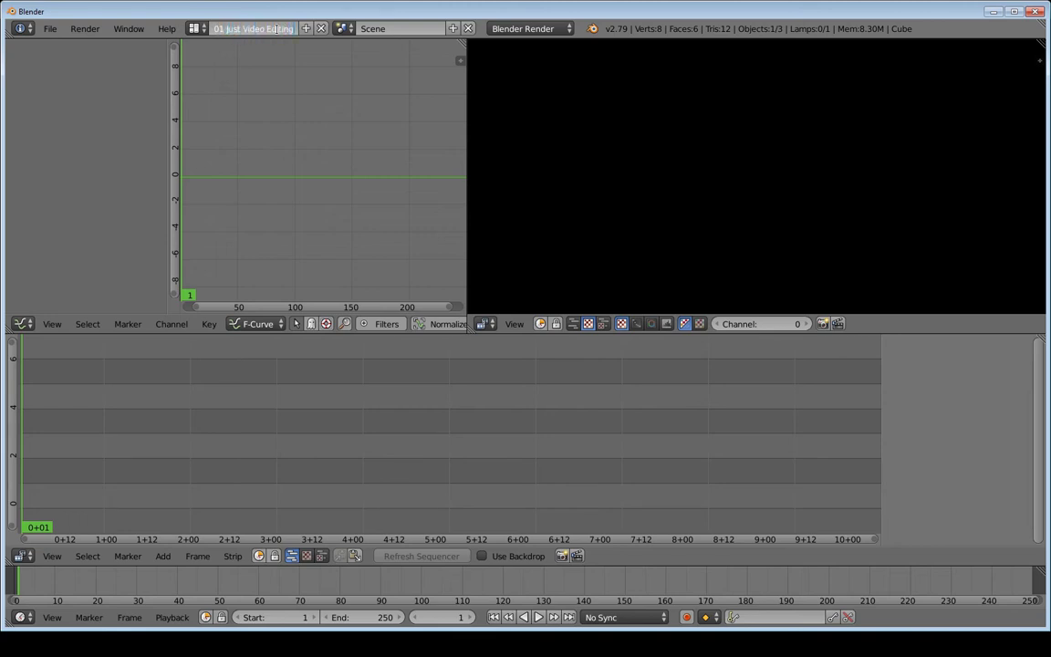
pyautogui.write('g')
pyautogui.press('Return')
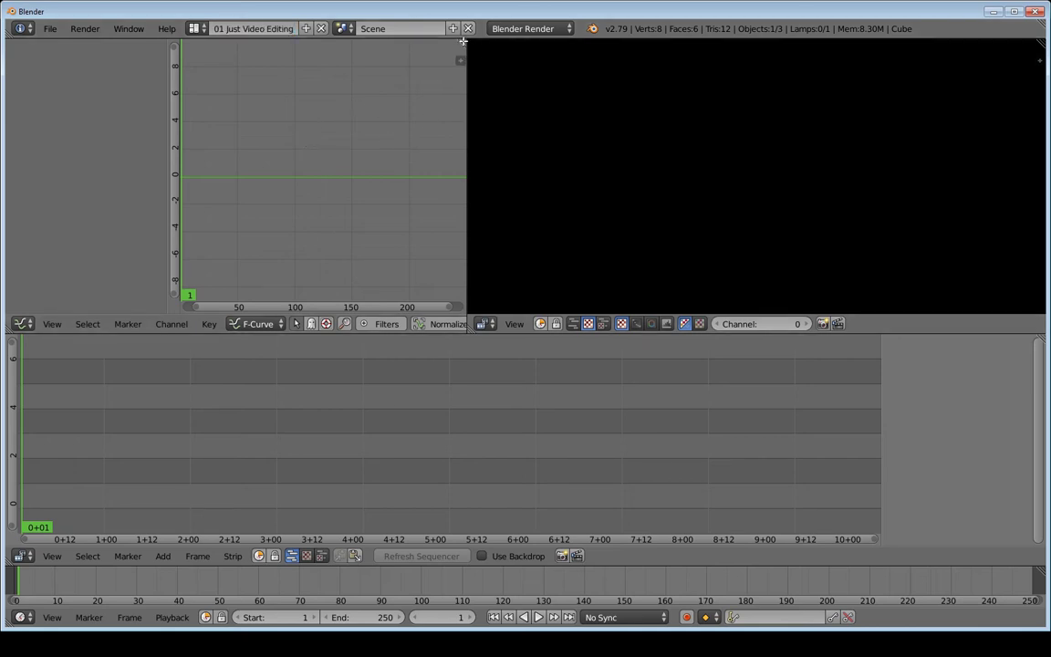
# Merge the areas above the timeline into one sequencer area showing strips with an enlarged preview, and hide its properties sidebar.
pyautogui.moveTo(604, 78); pyautogui.dragTo(608, 83)
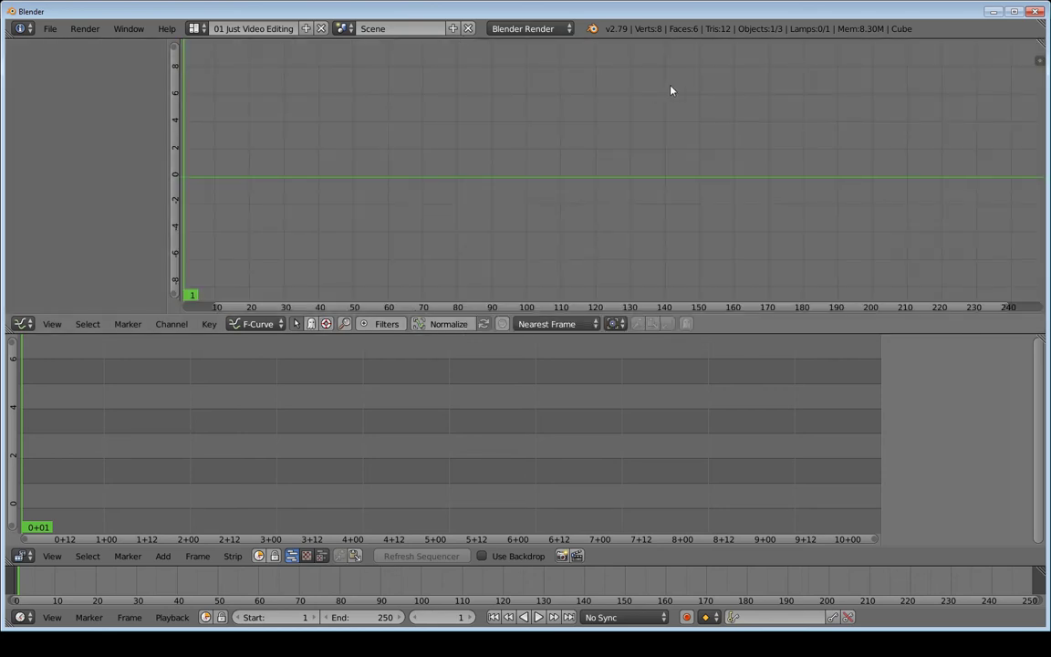
pyautogui.moveTo(1036, 339); pyautogui.dragTo(997, 208)
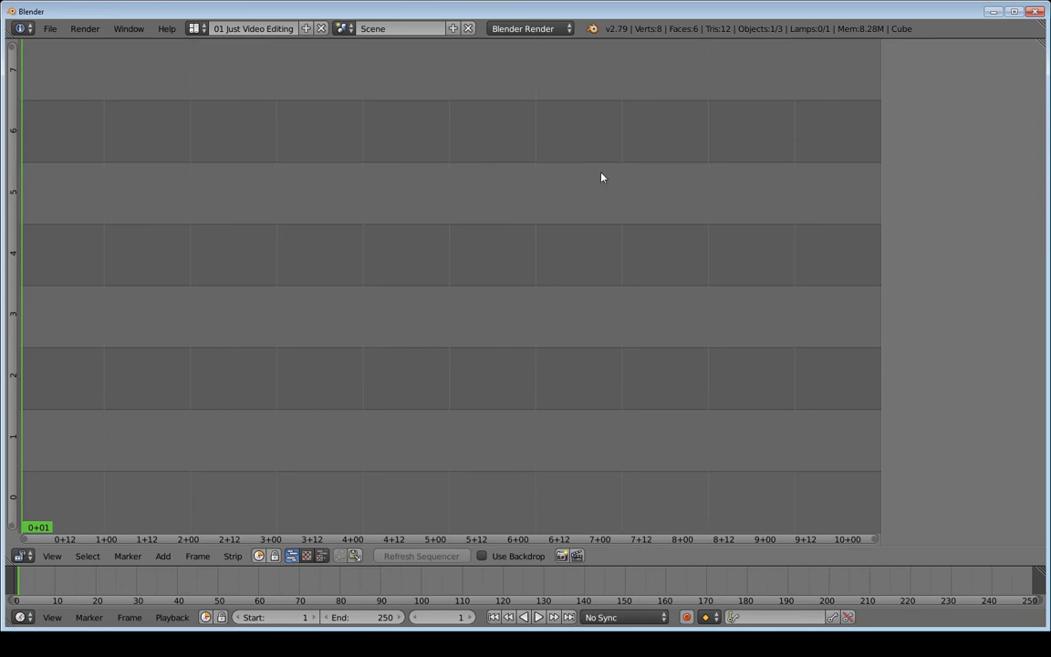
pyautogui.click(322, 557)
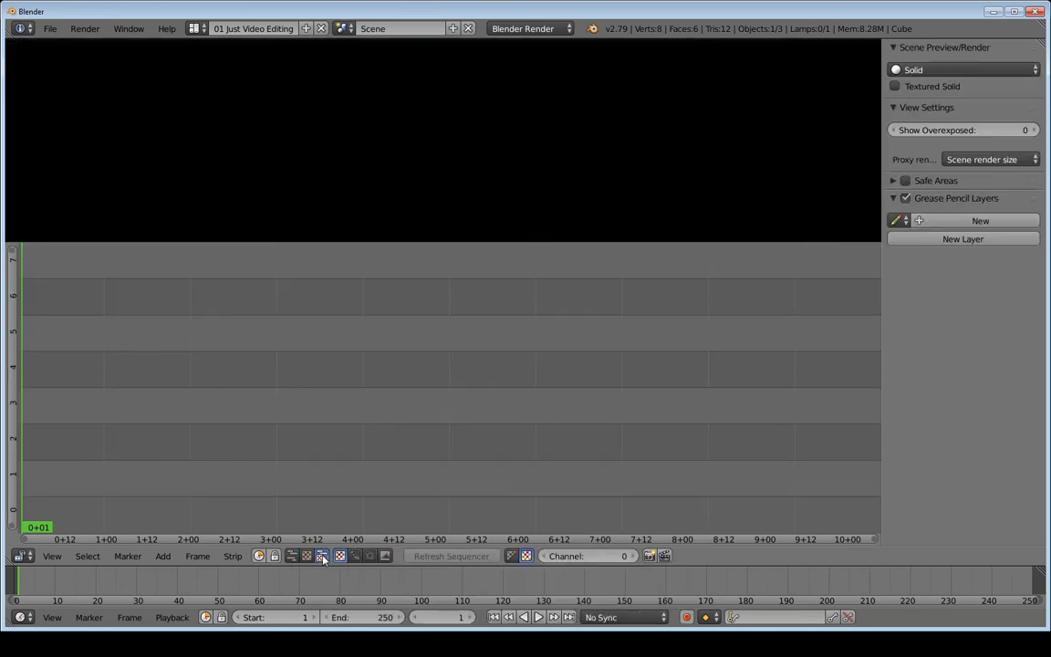
pyautogui.moveTo(488, 242); pyautogui.dragTo(489, 312)
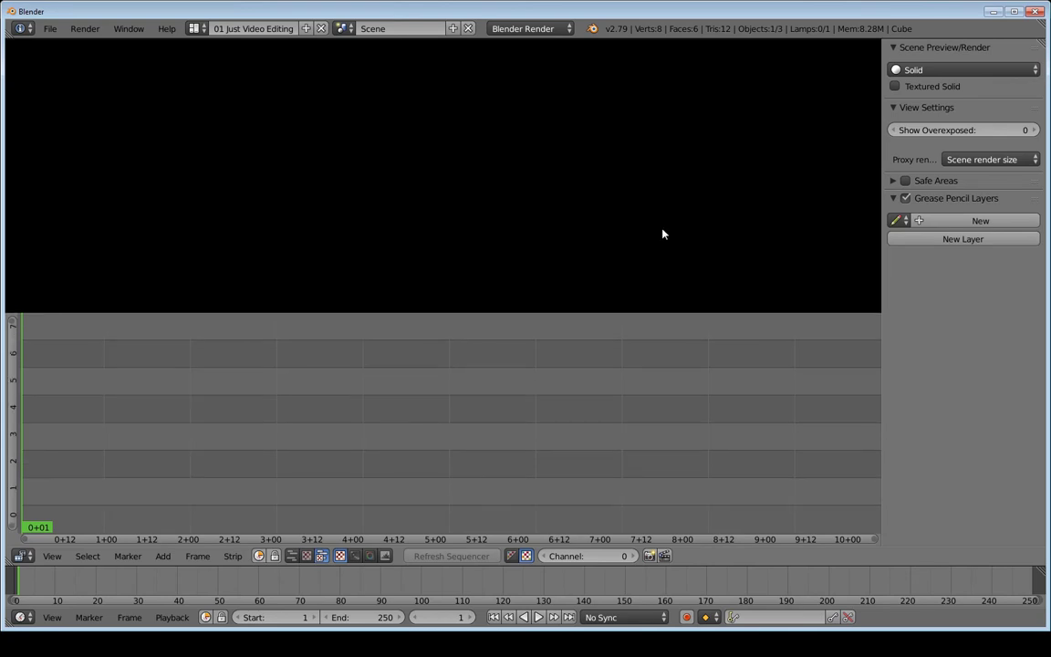
pyautogui.press('n')
# Split the sequencer area vertically near its middle and make the new area a User Preferences editor.
pyautogui.moveTo(1040, 42); pyautogui.dragTo(500, 84)
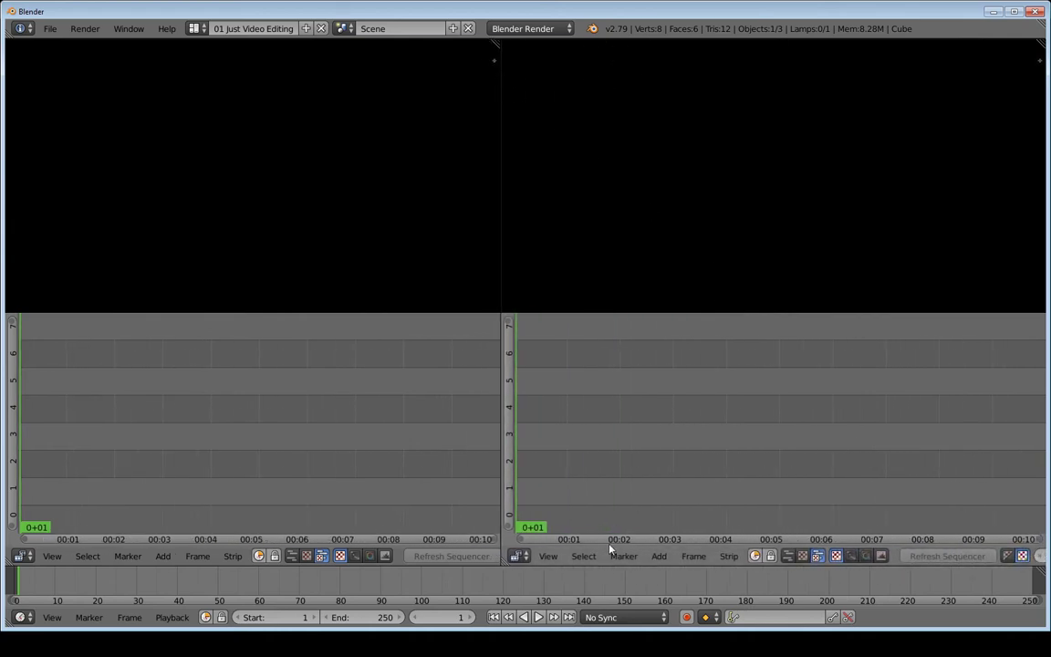
pyautogui.click(518, 555)
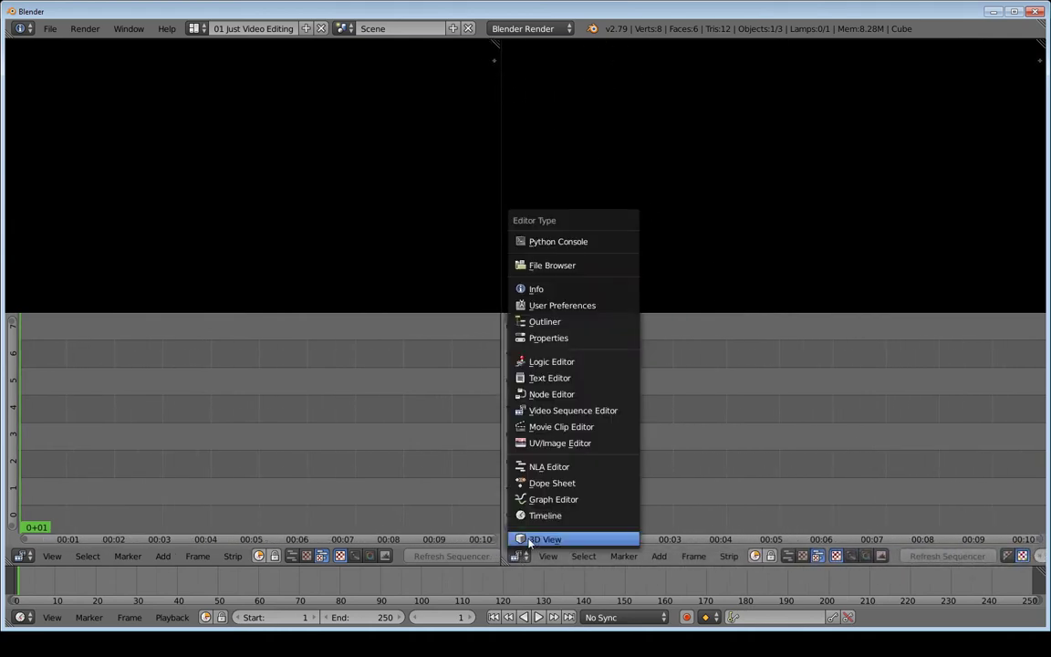
pyautogui.click(566, 306)
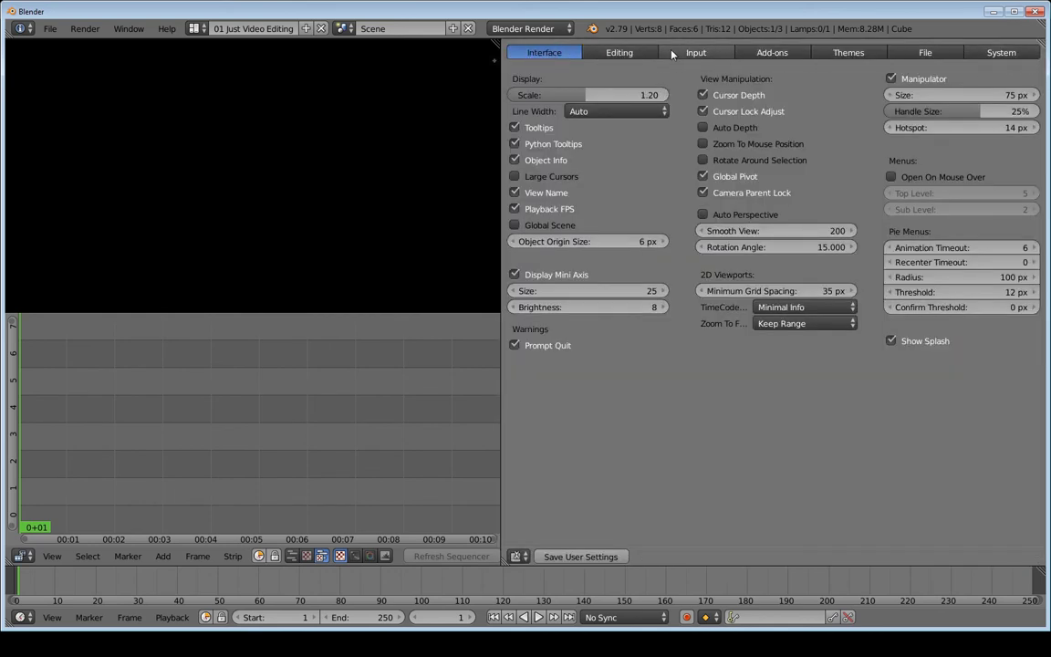
# Enable Global Scene in the interface preferences and look at the available scenes.
pyautogui.click(546, 229)
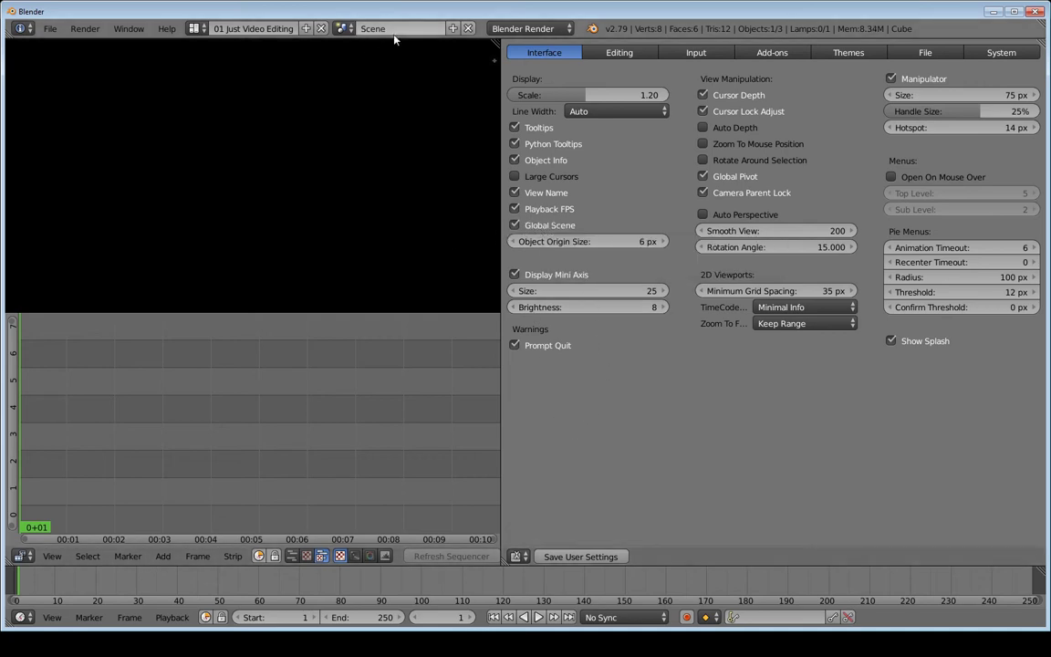
pyautogui.click(345, 28)
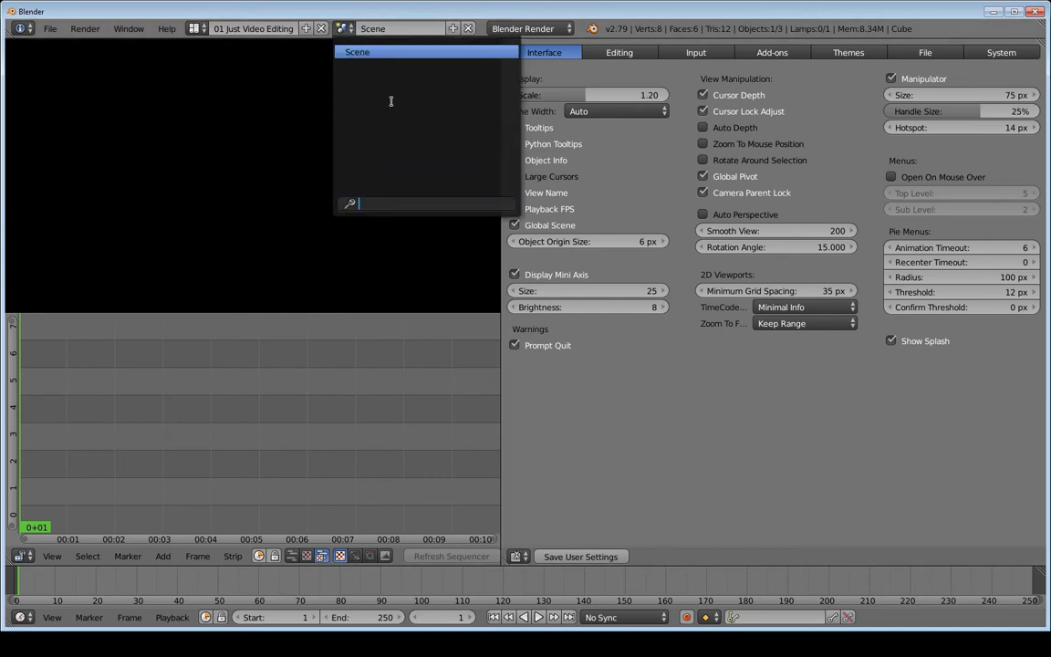
pyautogui.click(197, 28)
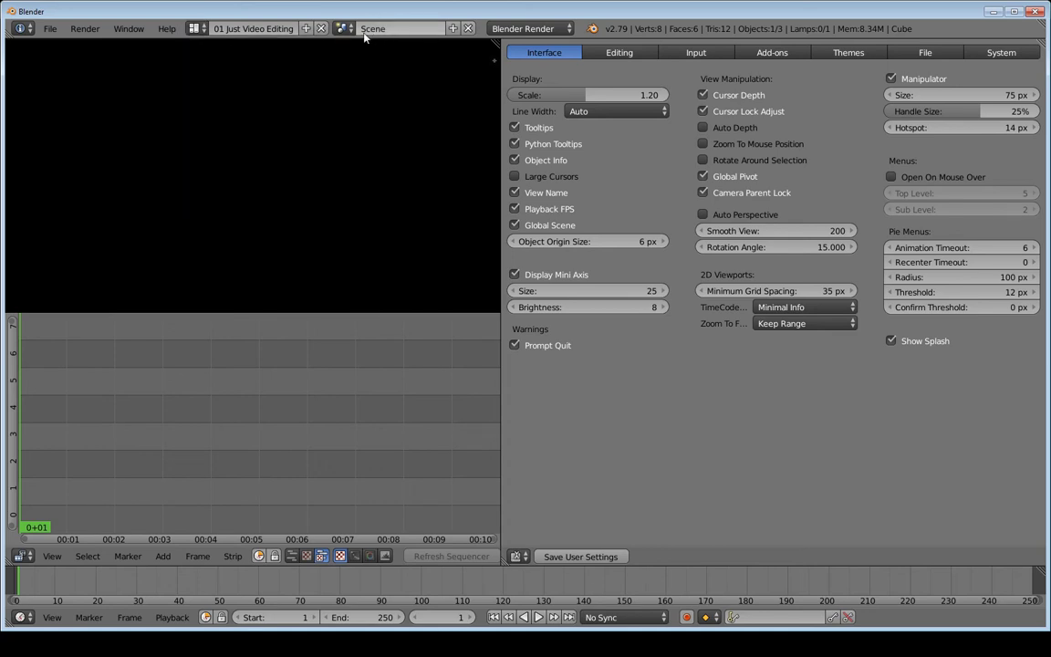
# Adjust the number of undo steps in the editing preferences.
pyautogui.click(617, 53)
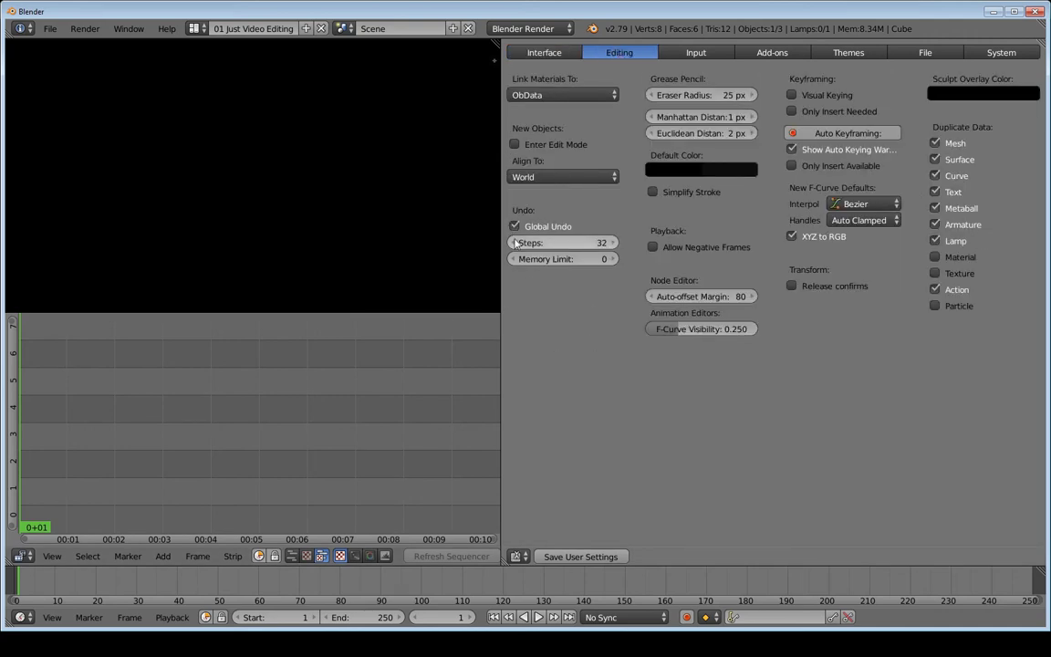
pyautogui.click(593, 239)
pyautogui.moveTo(593, 239); pyautogui.dragTo(604, 247)
# Set Select With to Left in the input preferences.
pyautogui.click(708, 53)
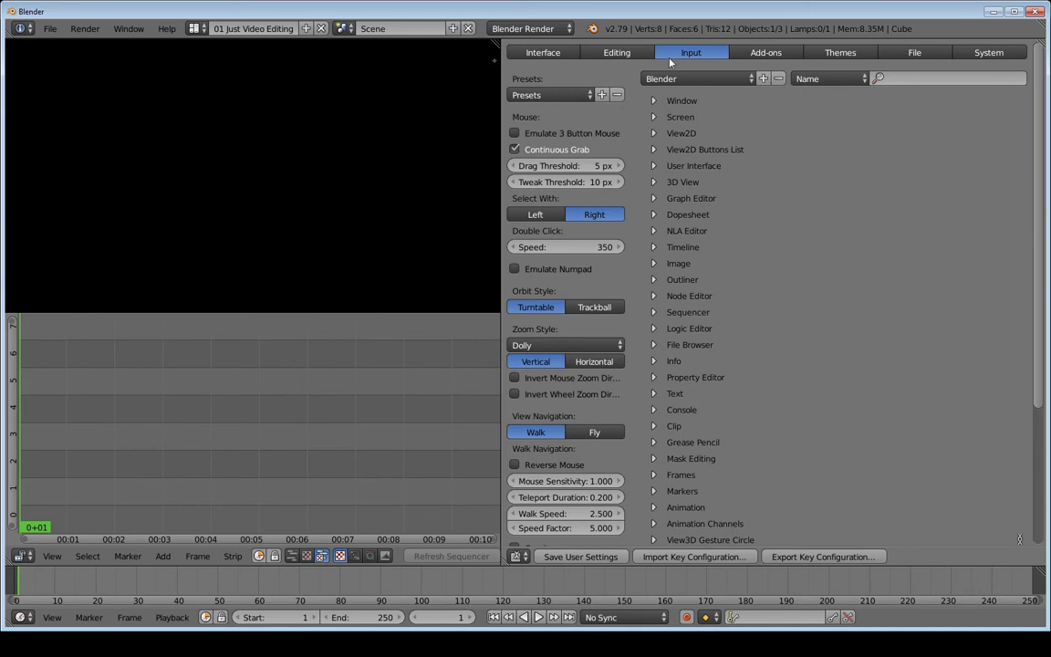
pyautogui.click(537, 216)
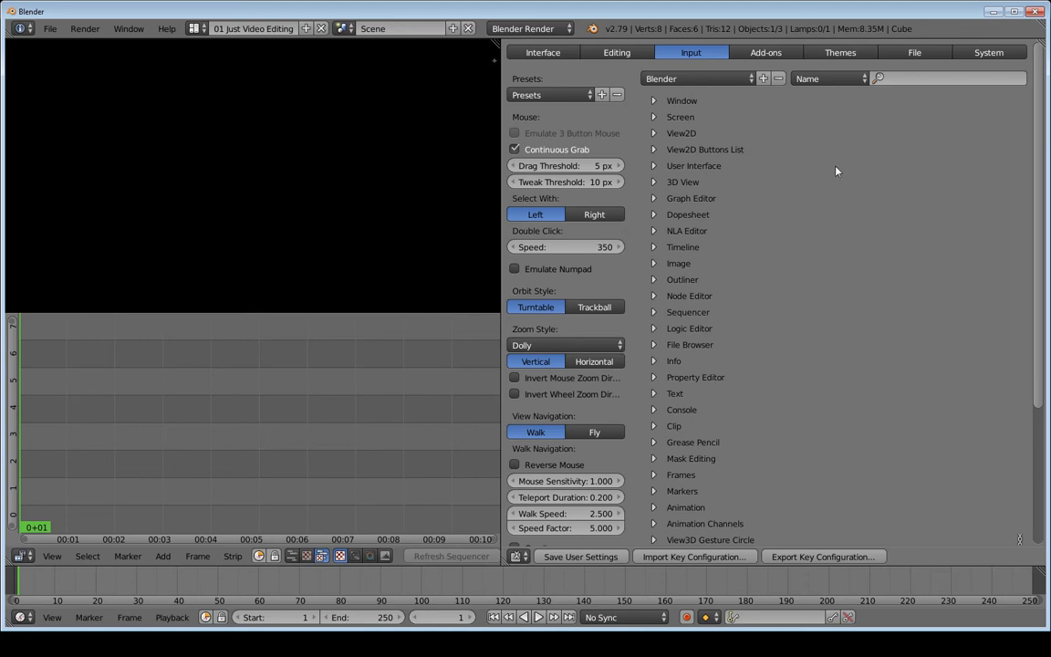
# Try the Maya and 3Dsmax key configurations, and return to the Blender default one.
pyautogui.click(721, 80)
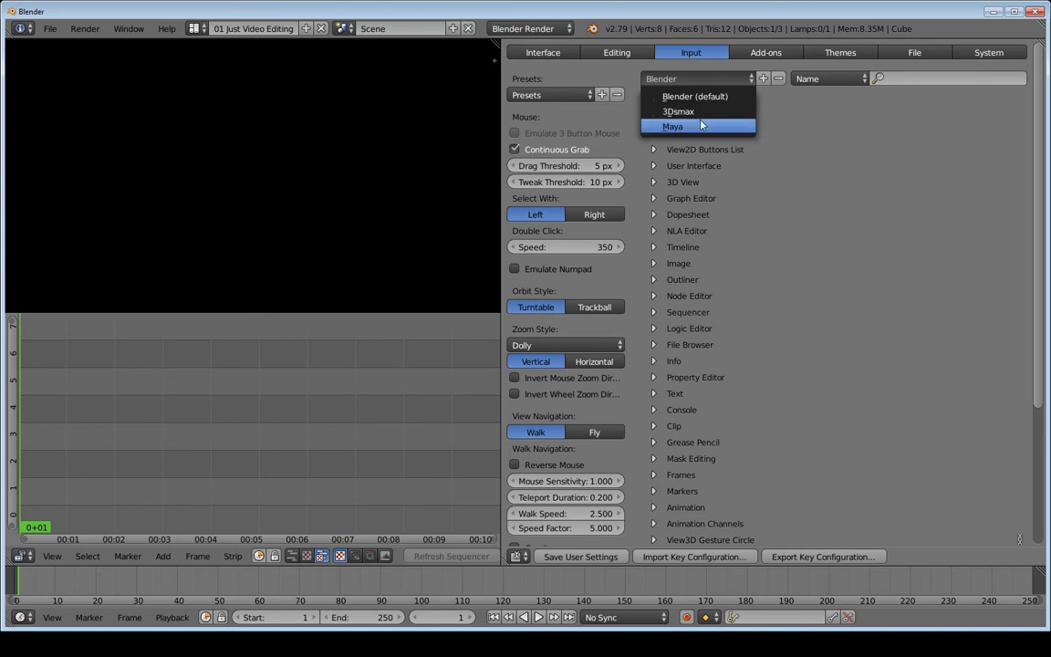
pyautogui.click(700, 125)
pyautogui.click(721, 80)
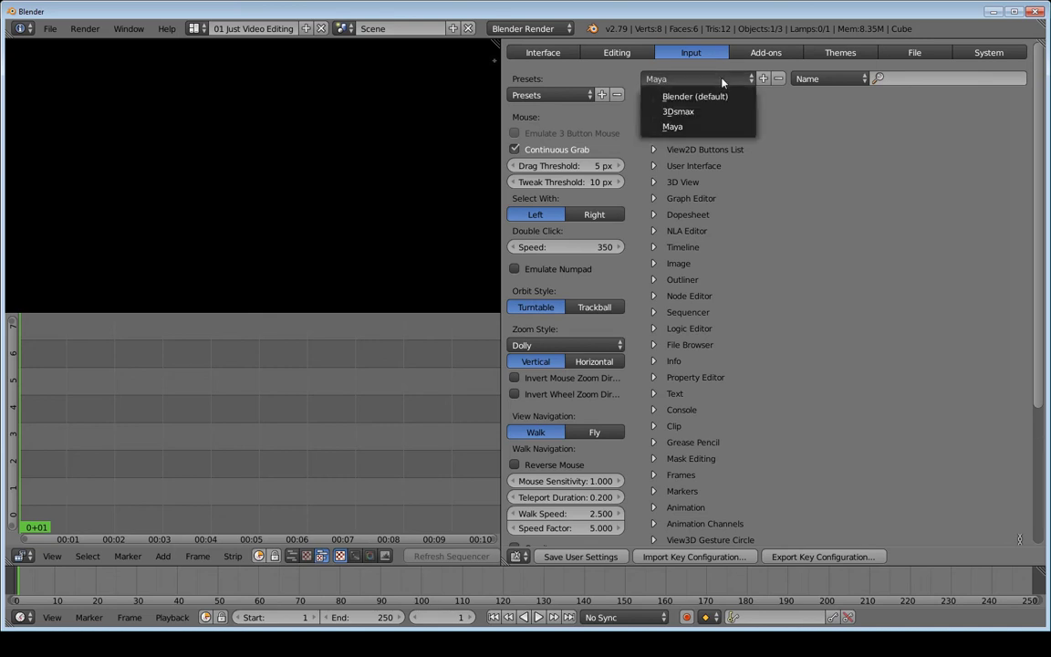
pyautogui.click(680, 111)
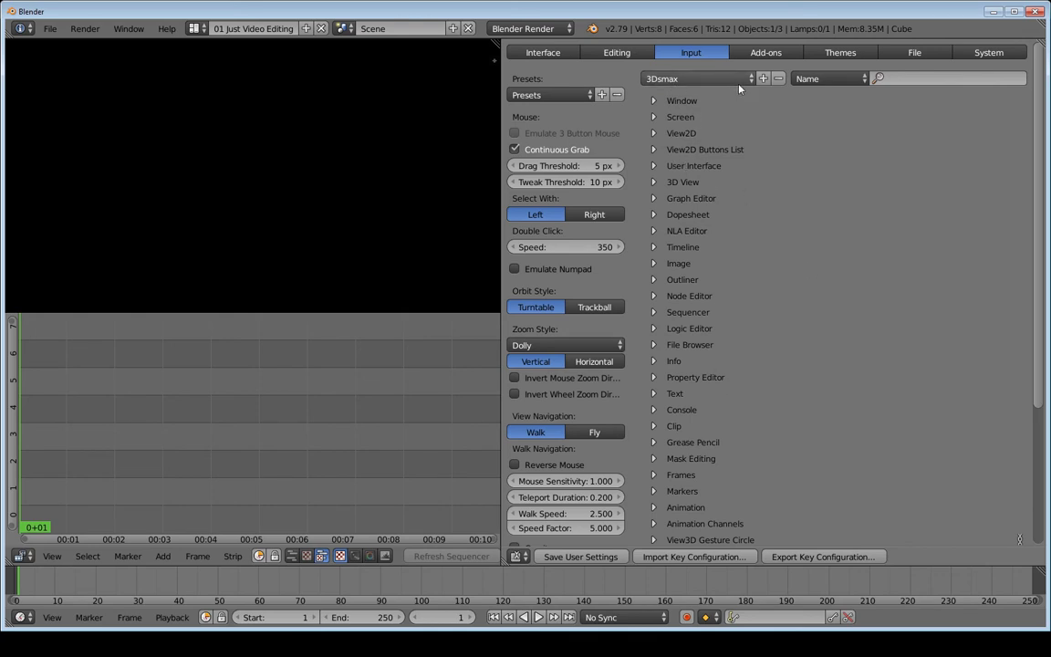
pyautogui.click(713, 82)
pyautogui.click(714, 96)
# Search the keymap for "play", rebind the Alt A Play Animation entry to Spacebar and test playback.
pyautogui.click(925, 81)
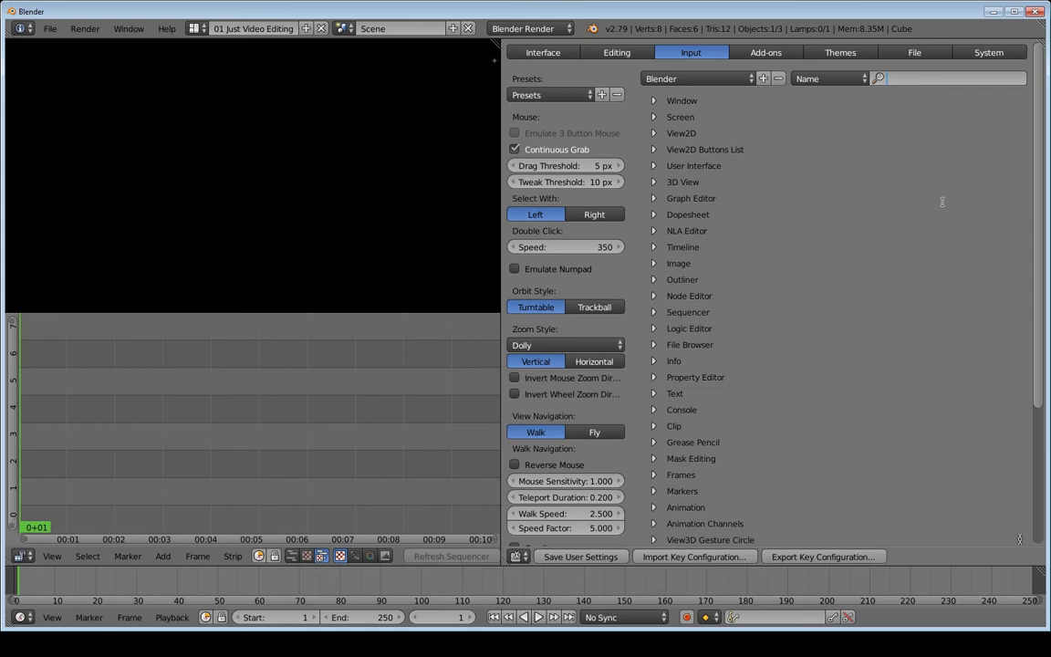
pyautogui.write('play')
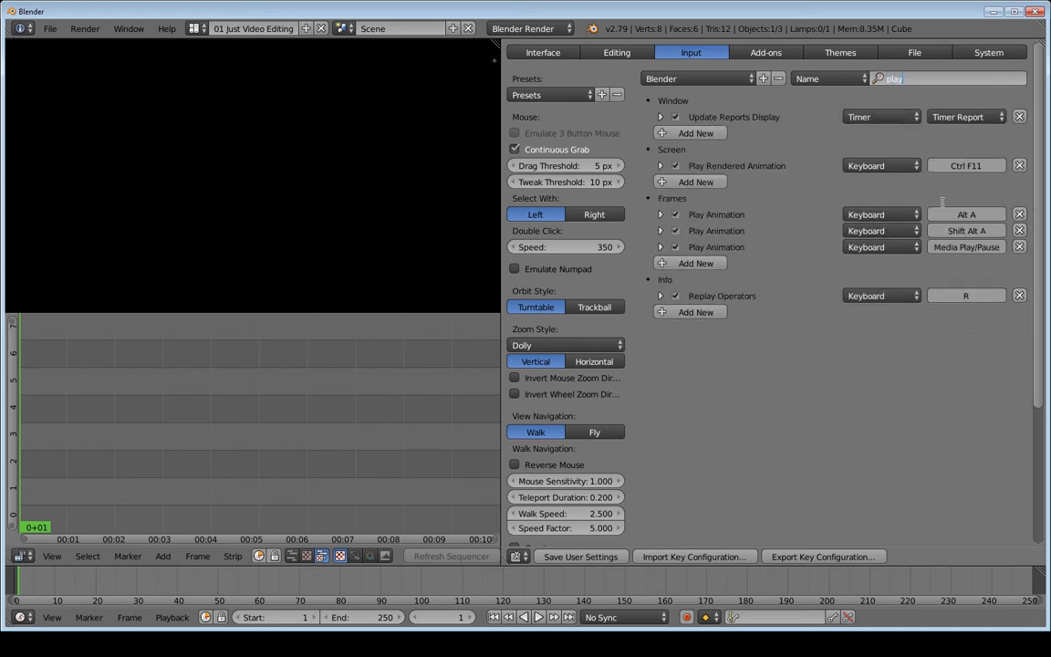
pyautogui.press('Return')
pyautogui.hotkey('alt', 'a')
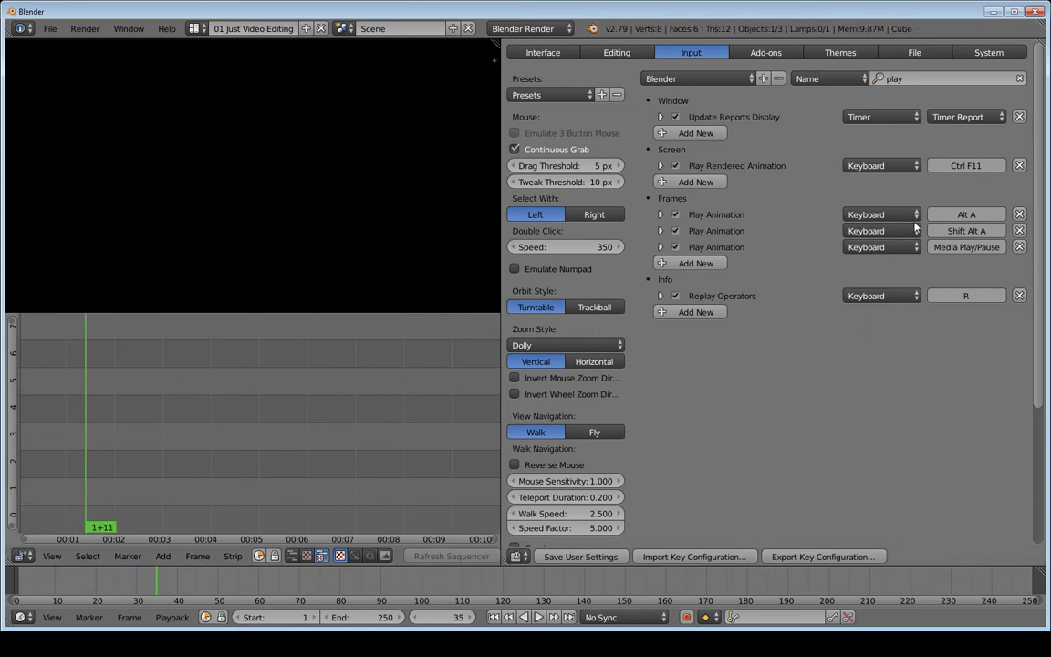
pyautogui.click(976, 216)
pyautogui.press('space')
pyautogui.press('space')
pyautogui.press('space')
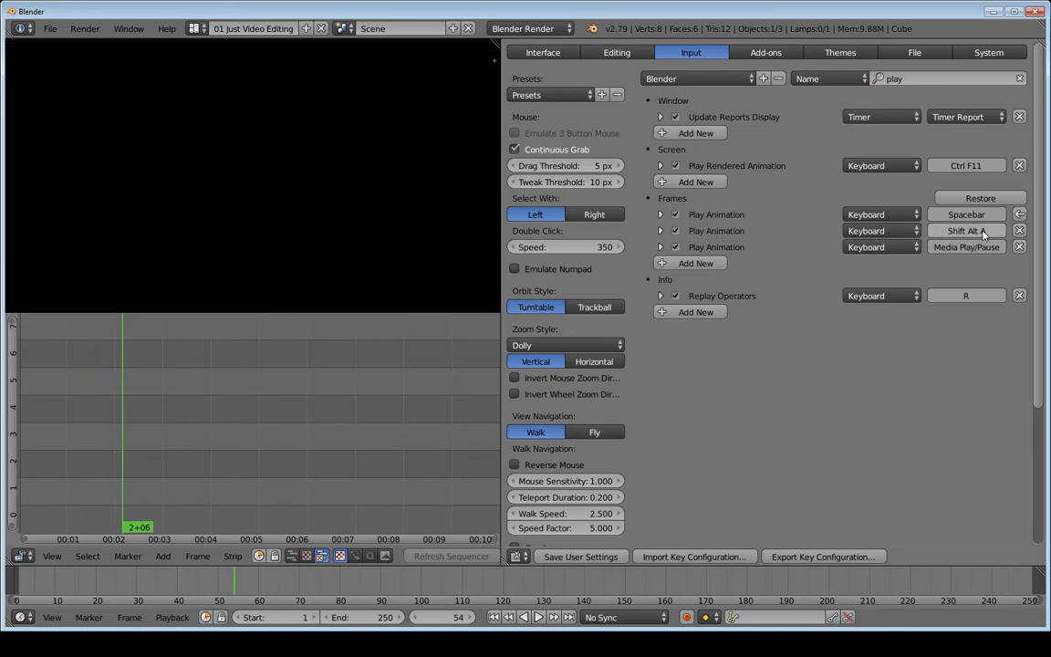
# Rebind the Play Animation entry with Play in Reverse to Alt Spacebar and test reverse playback.
pyautogui.click(662, 232)
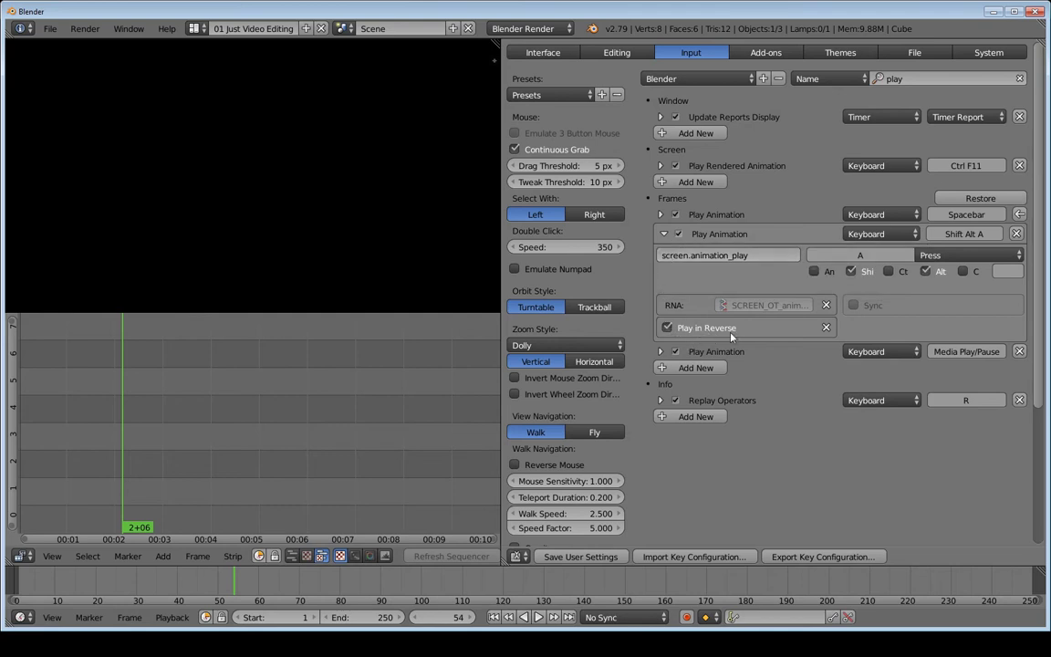
pyautogui.click(662, 233)
pyautogui.click(969, 231)
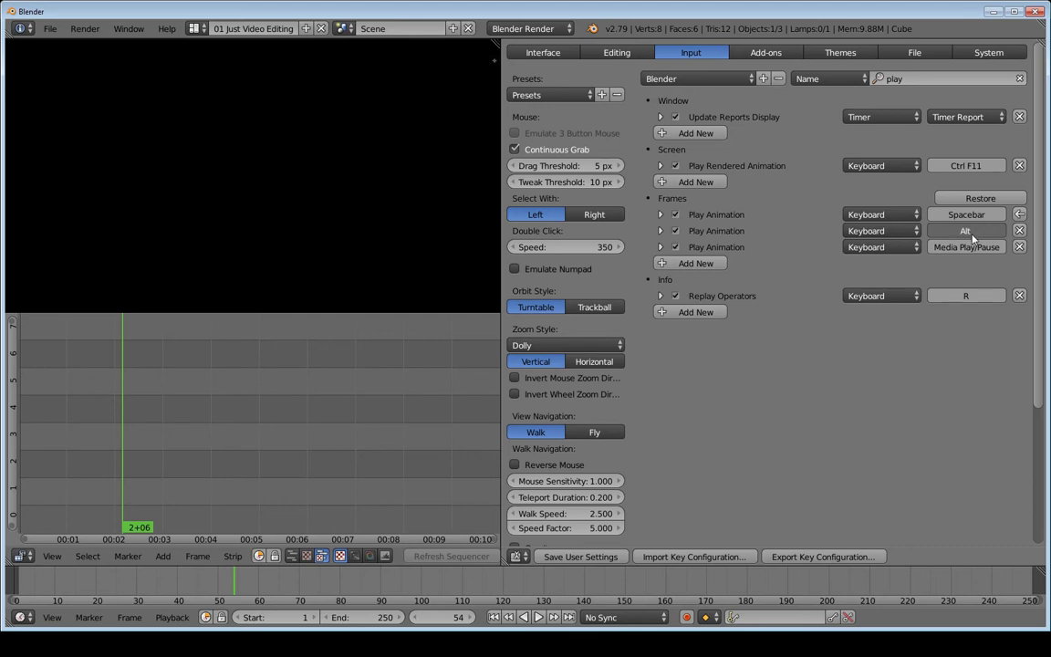
pyautogui.hotkey('alt', 'space')
pyautogui.hotkey('alt', 'space')
pyautogui.hotkey('alt', 'space')
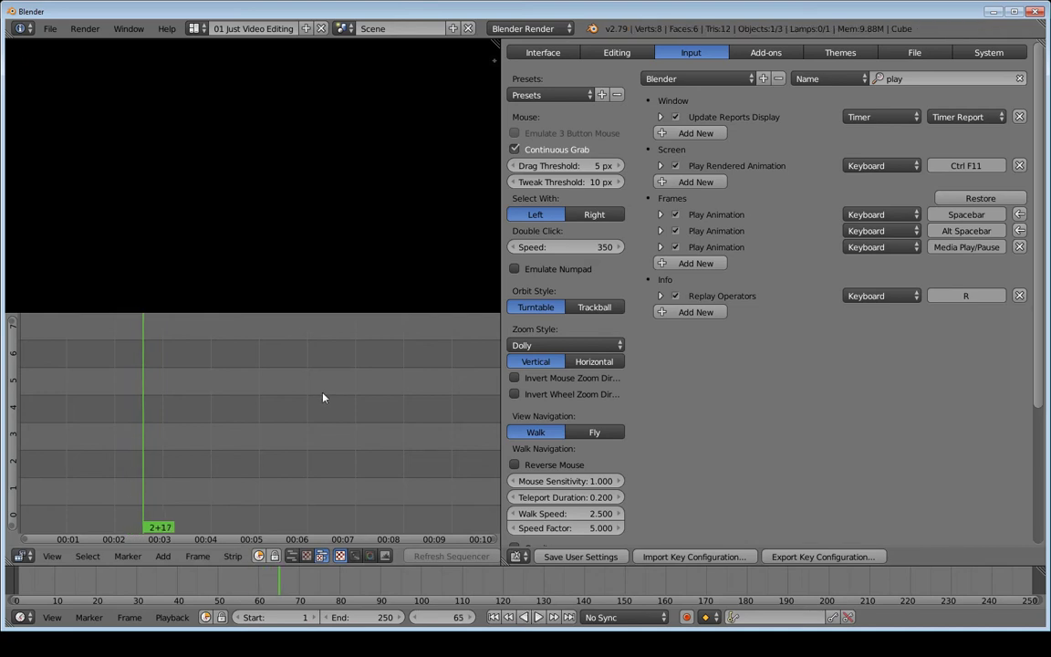
pyautogui.hotkey('shift', 'alt', 'a')
pyautogui.hotkey('shift', 'alt', 'a')
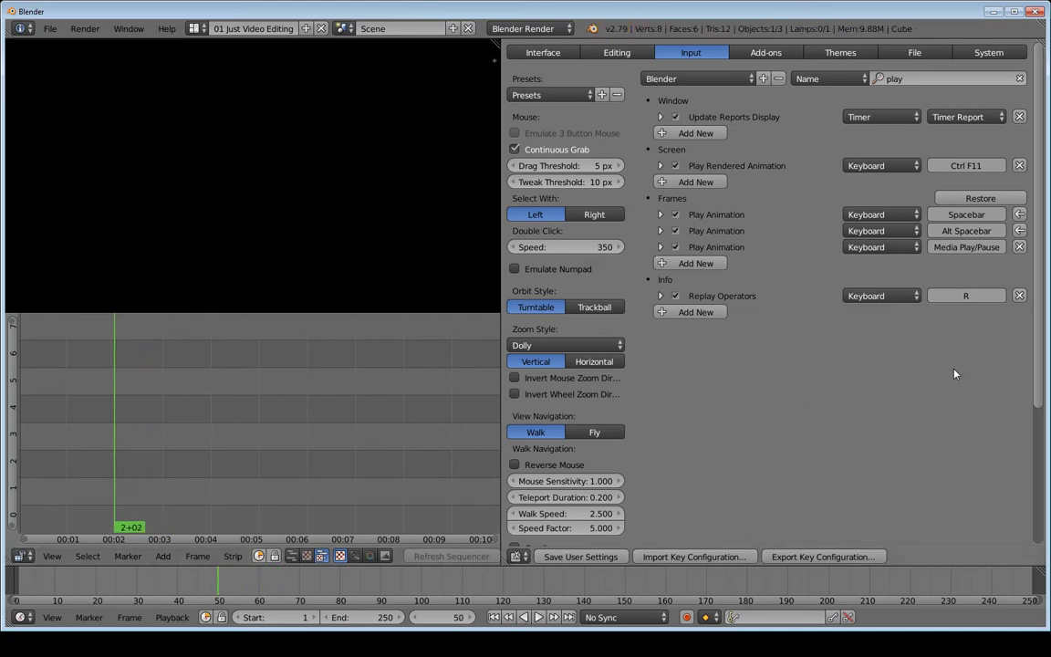
# Search the keymap for "search" and clear the Spacebar shortcut of the Search Menu entry.
pyautogui.click(900, 78)
pyautogui.write('search')
pyautogui.press('Return')
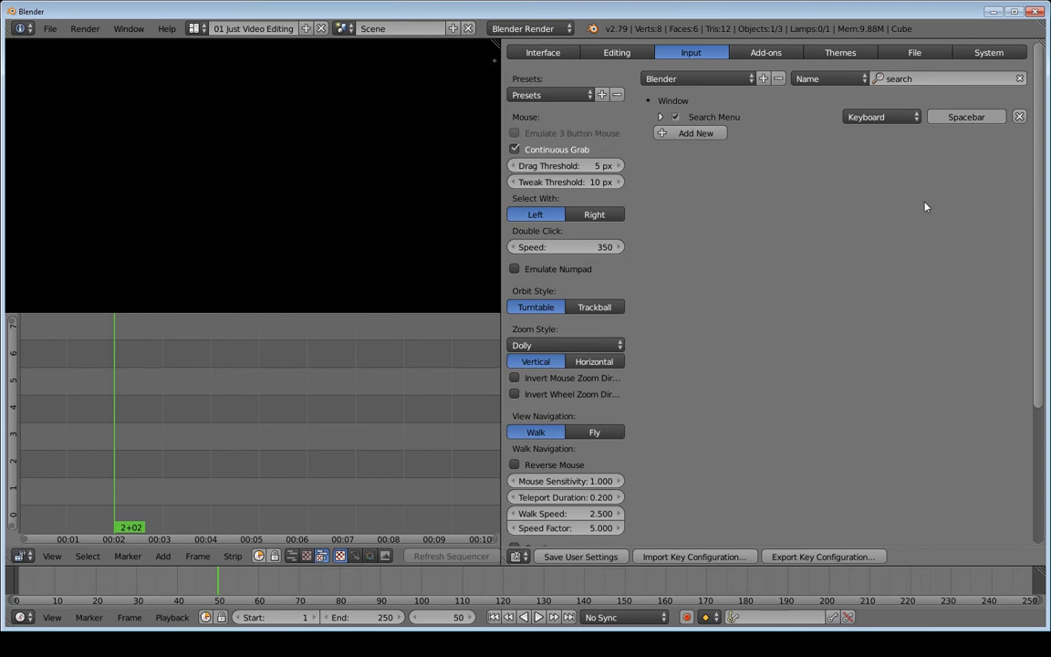
pyautogui.click(966, 119)
pyautogui.press('BackSpace')
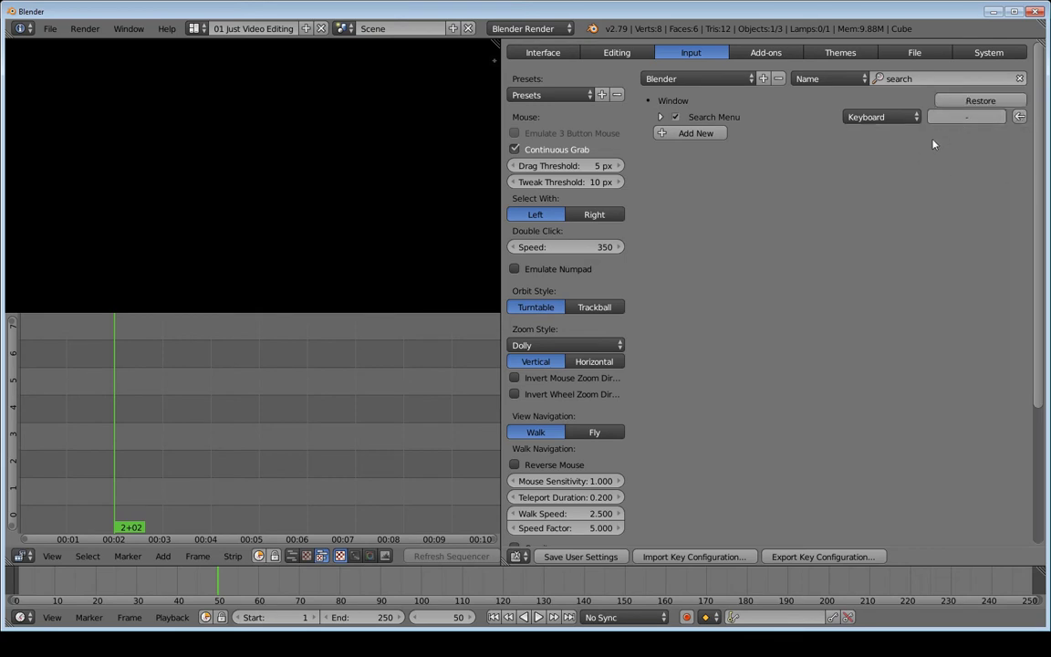
# Search the keymap for "mute" and rebind the sequencer's Alt H Un-Mute Strips entry to H.
pyautogui.click(939, 79)
pyautogui.write('mute')
pyautogui.press('Return')
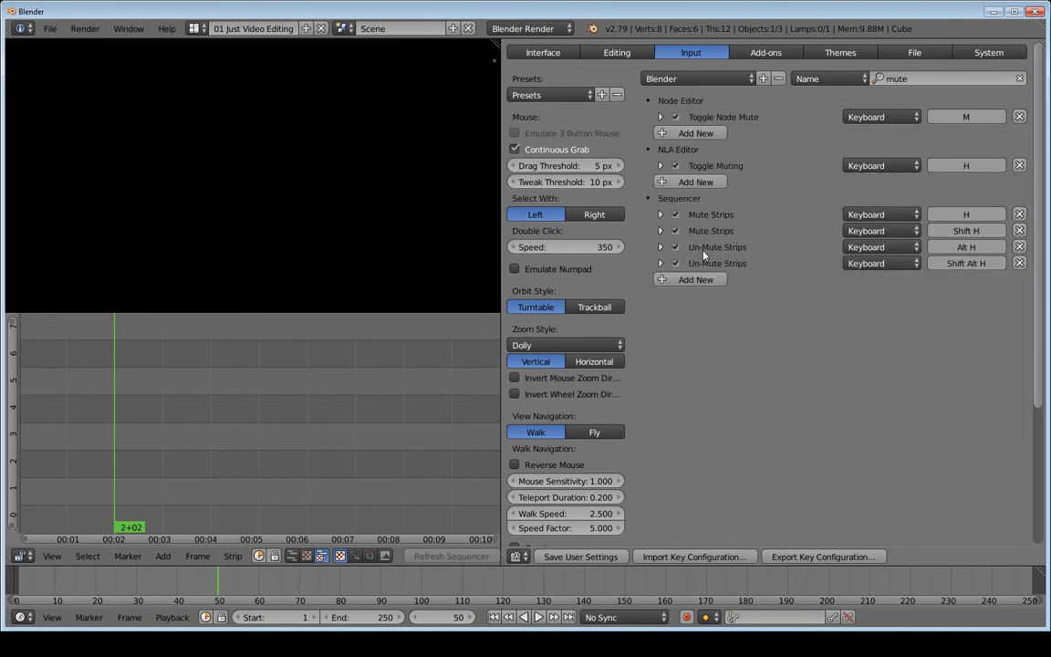
pyautogui.click(972, 247)
pyautogui.press('h')
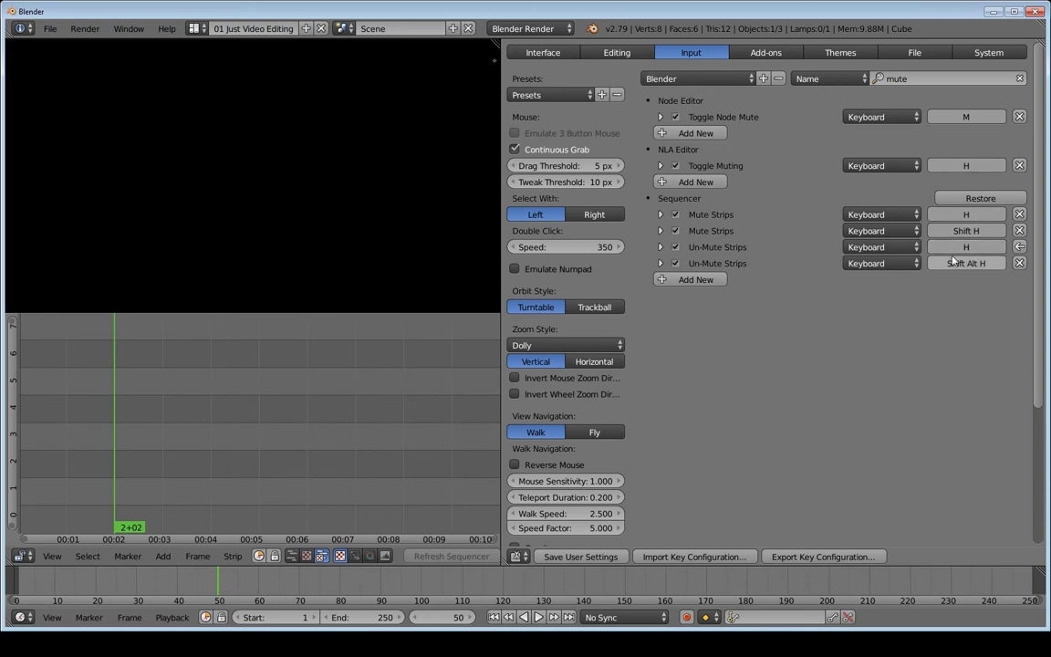
# Change the trigger event of the sequencer's H Un-Mute Strips keymap entry to Double Click.
pyautogui.click(661, 247)
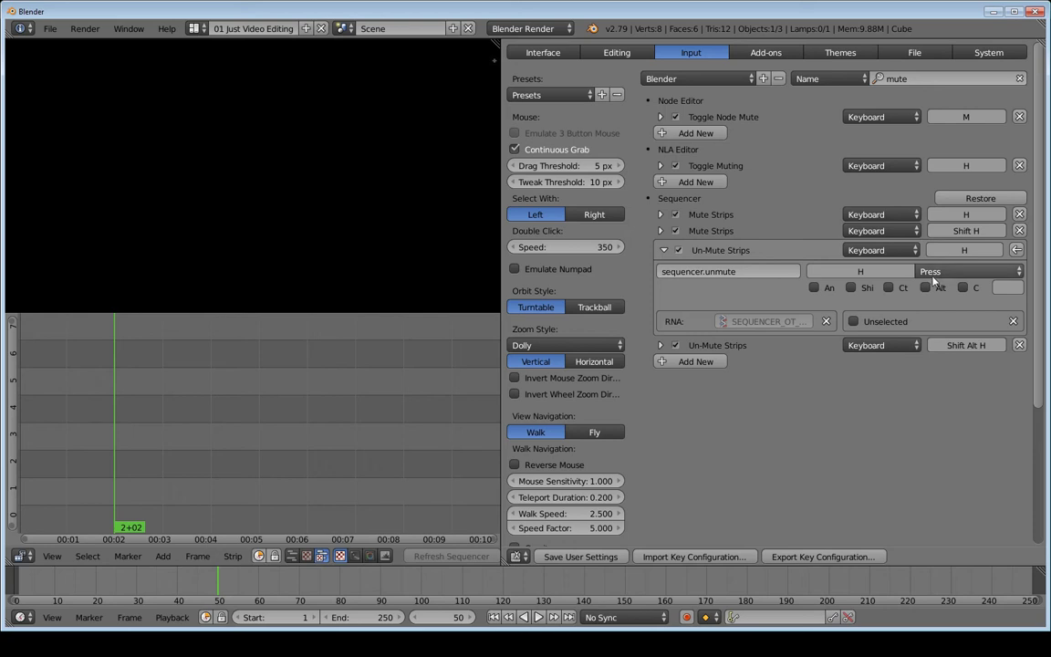
pyautogui.click(960, 272)
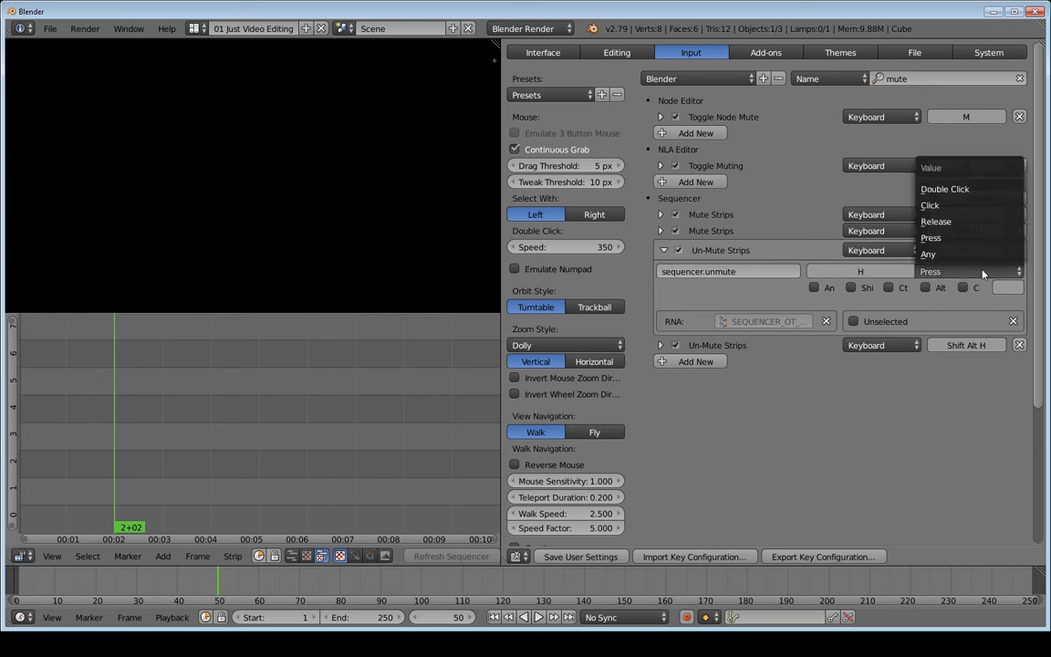
pyautogui.click(959, 190)
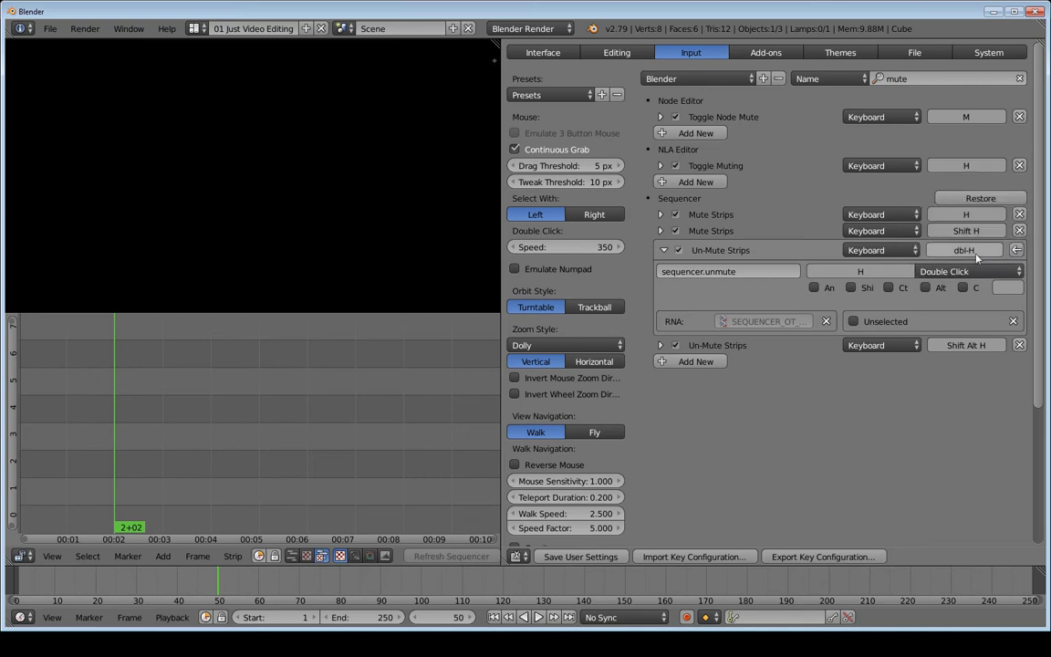
pyautogui.click(663, 250)
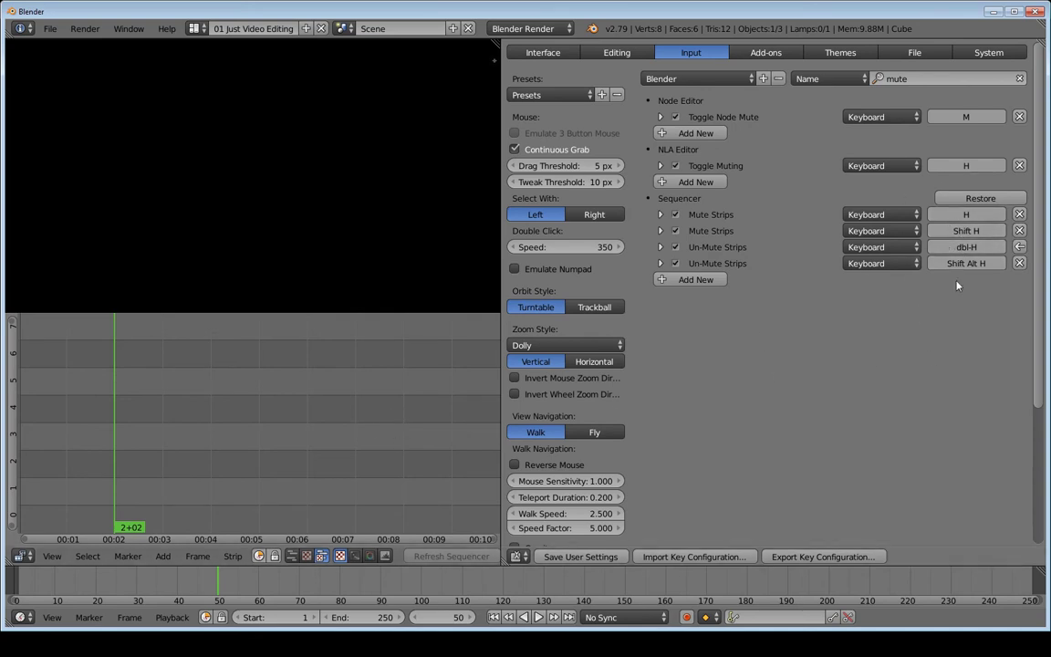
# Clear the keymap search, expand the Sequencer (Global) keymap and check the shortcuts of the strip selection commands.
pyautogui.click(1019, 78)
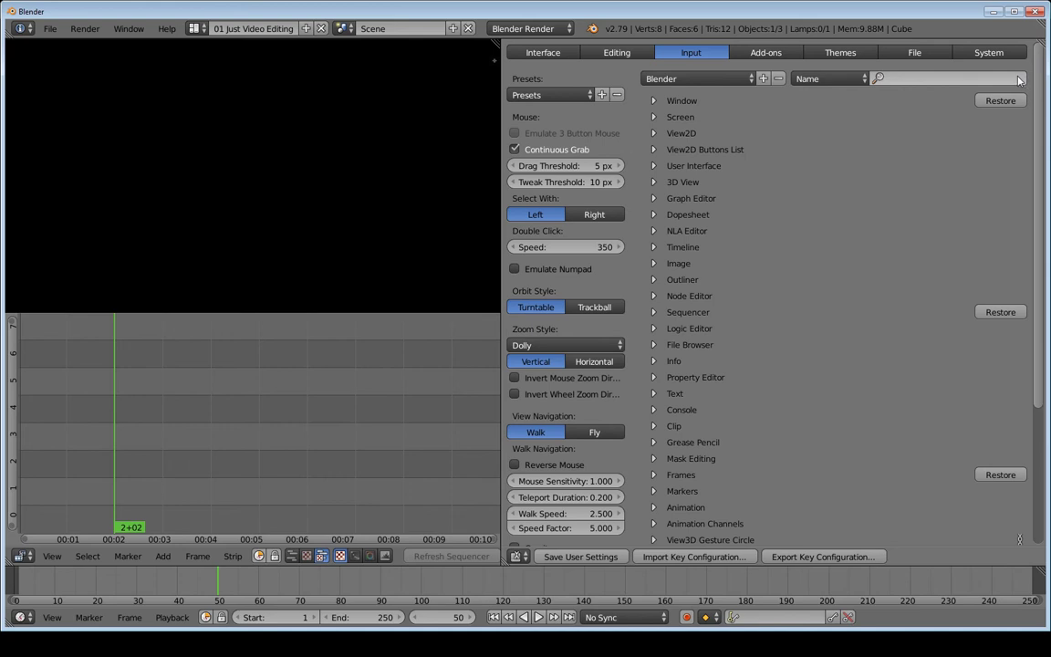
pyautogui.scroll(-4, 873, 206)
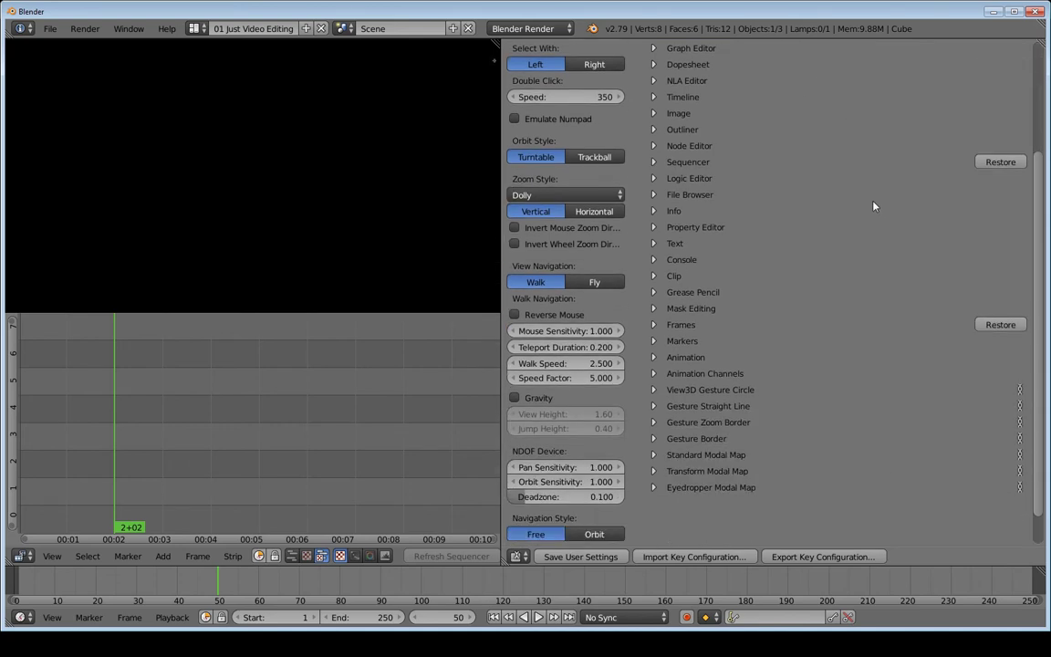
pyautogui.click(665, 164)
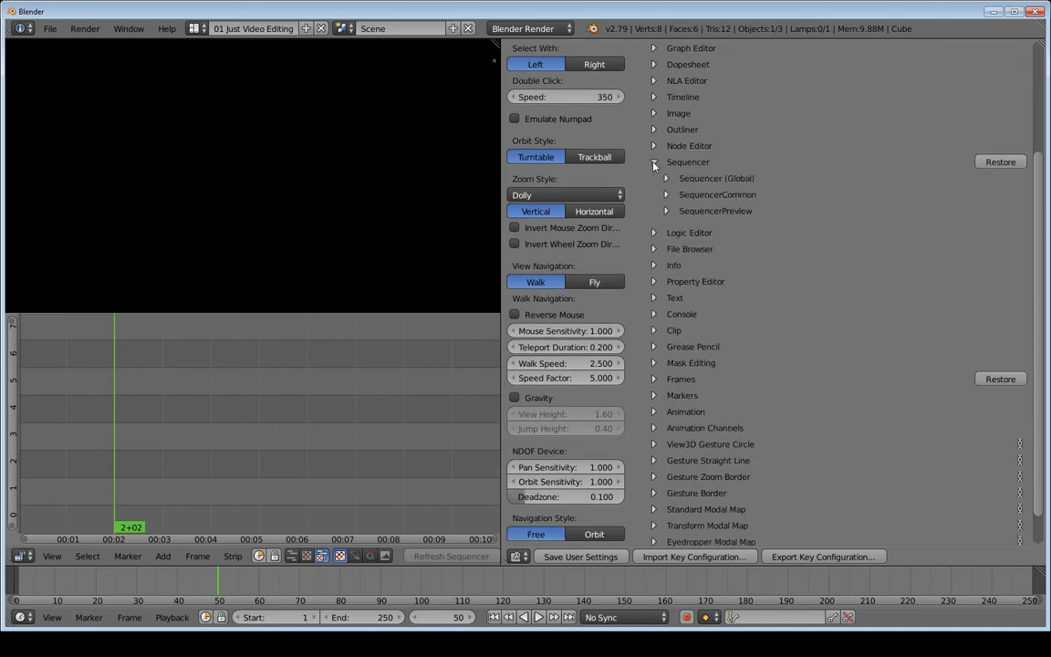
pyautogui.click(667, 179)
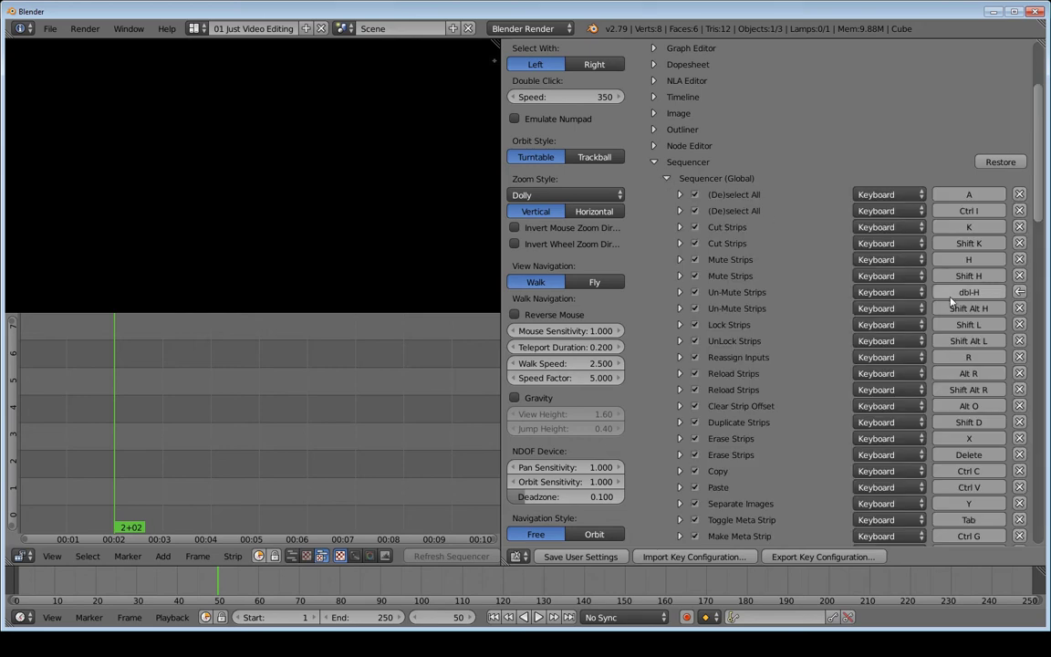
pyautogui.scroll(-12, 949, 304)
pyautogui.scroll(-15, 950, 303)
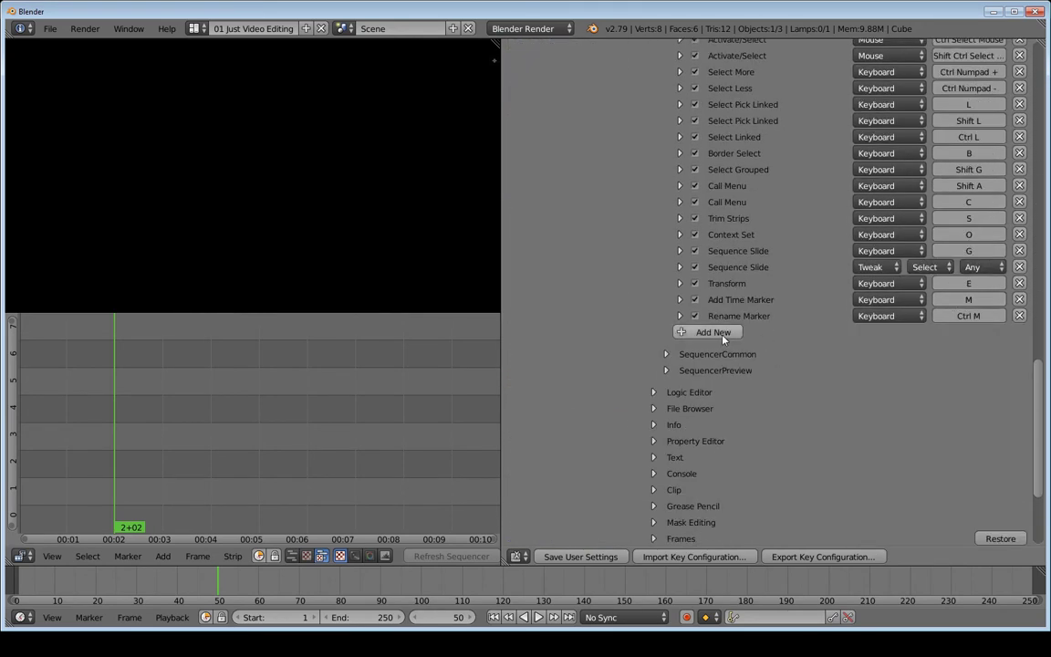
pyautogui.click(88, 556)
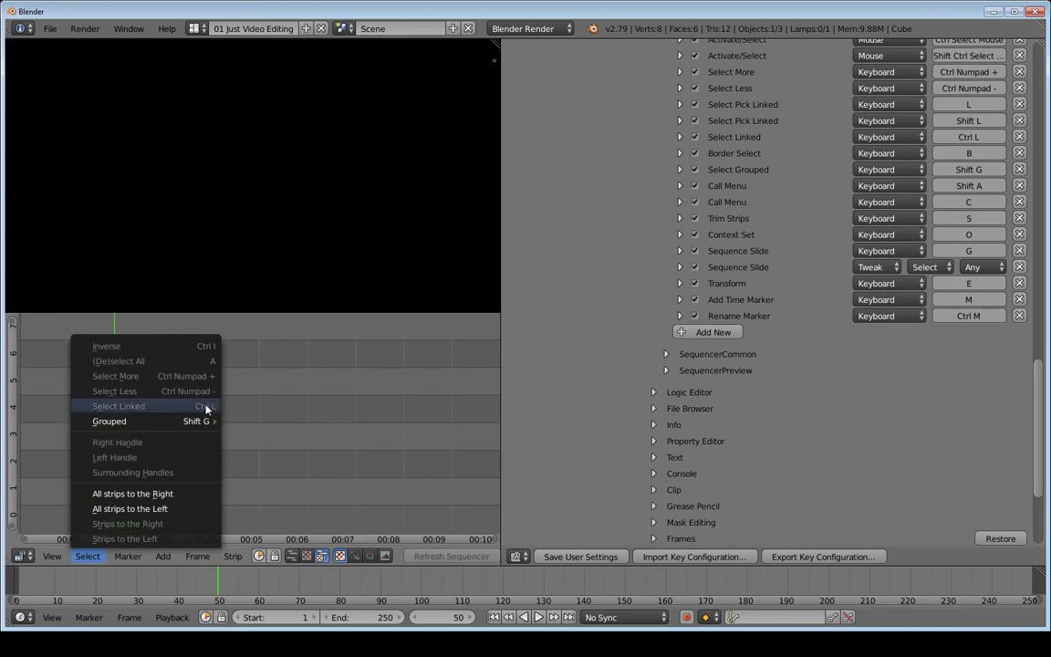
pyautogui.click(204, 508)
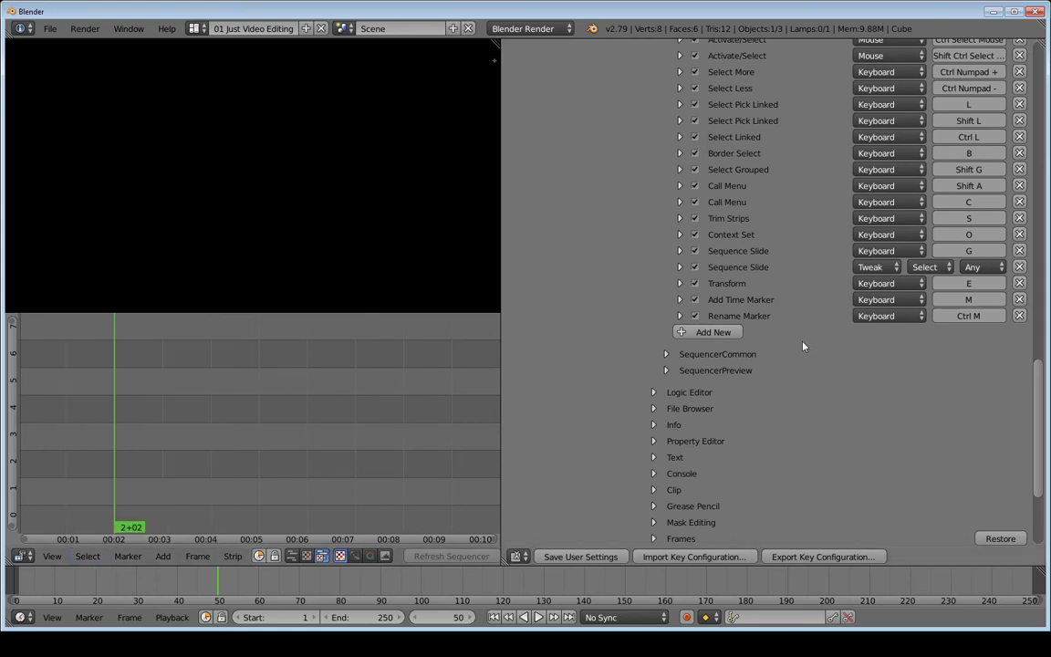
# Add a new entry to the Sequencer (Global) keymap that runs the sequencer.select operator.
pyautogui.click(704, 332)
pyautogui.click(683, 334)
pyautogui.click(690, 356)
pyautogui.write('se')
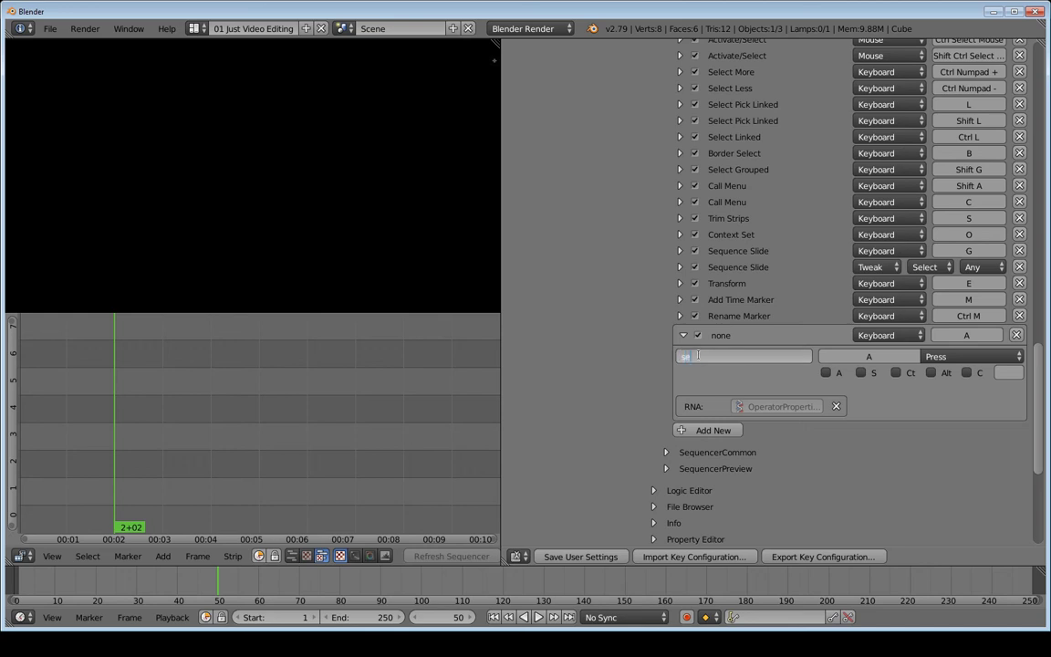
pyautogui.write('quencer.select')
pyautogui.press('Return')
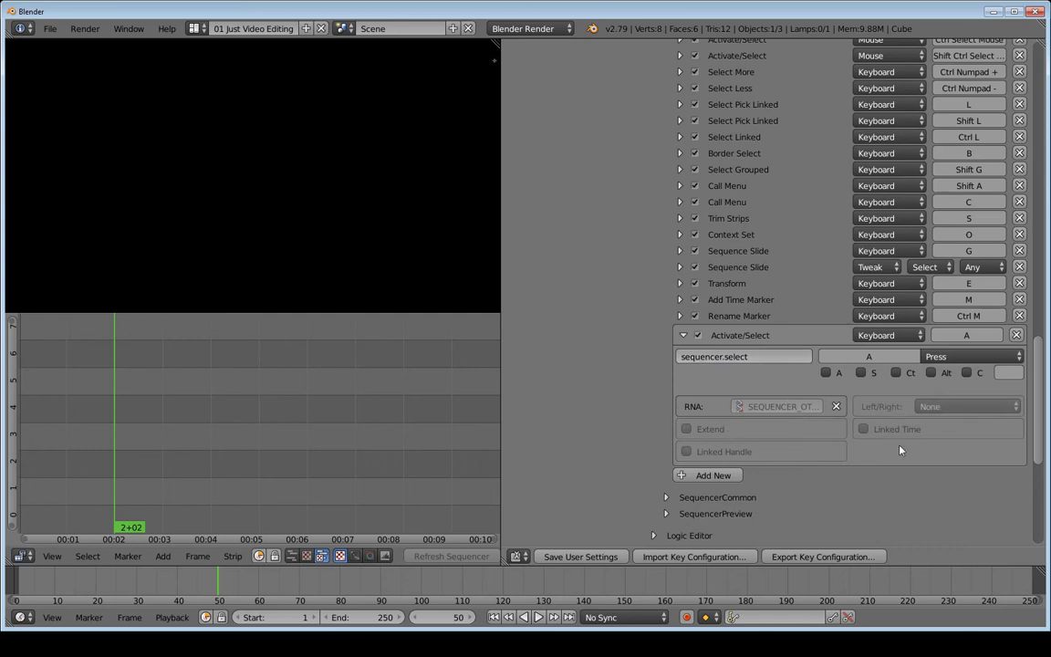
# Bind the new sequencer.select entry to Shift ], set Left/Right to Right, enable Linked Time and check the selection command's shortcut.
pyautogui.click(966, 335)
pyautogui.click(971, 336)
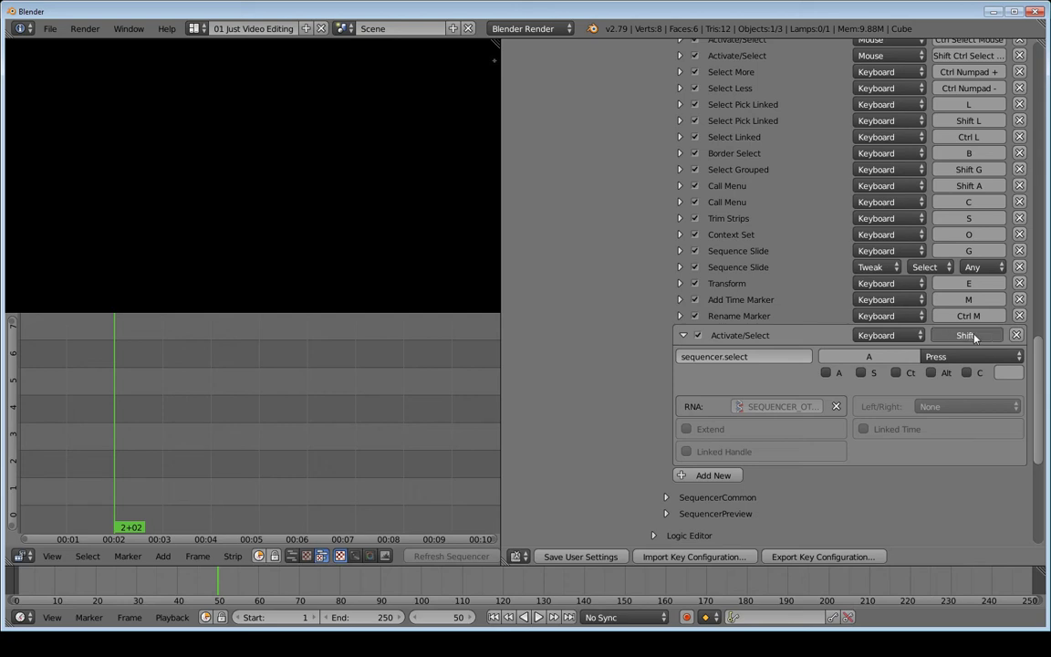
pyautogui.hotkey('shift', ']')
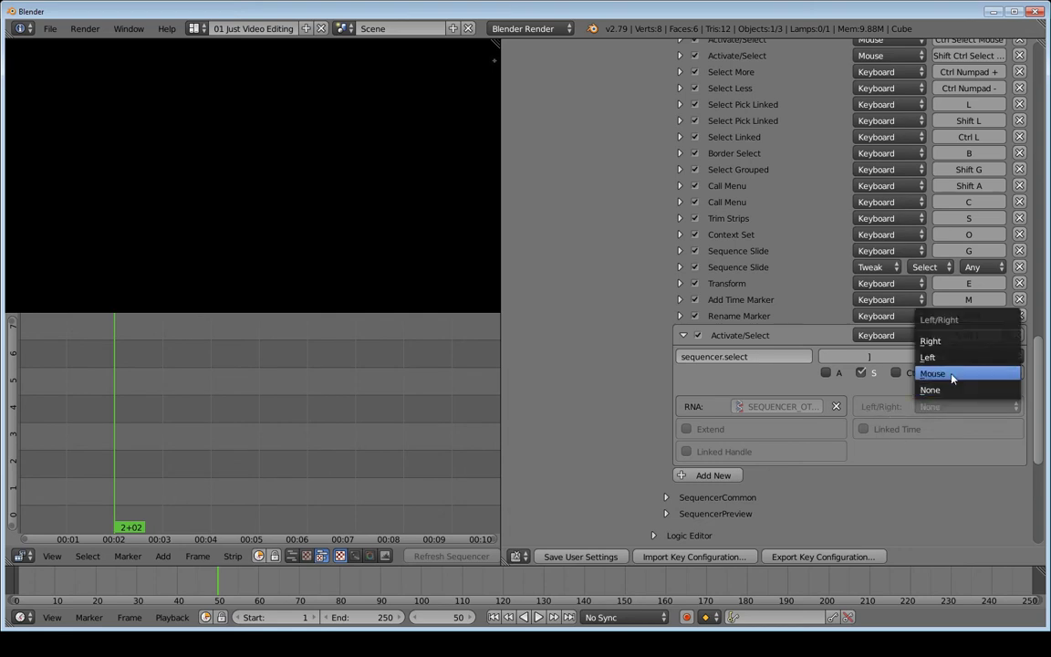
pyautogui.click(944, 341)
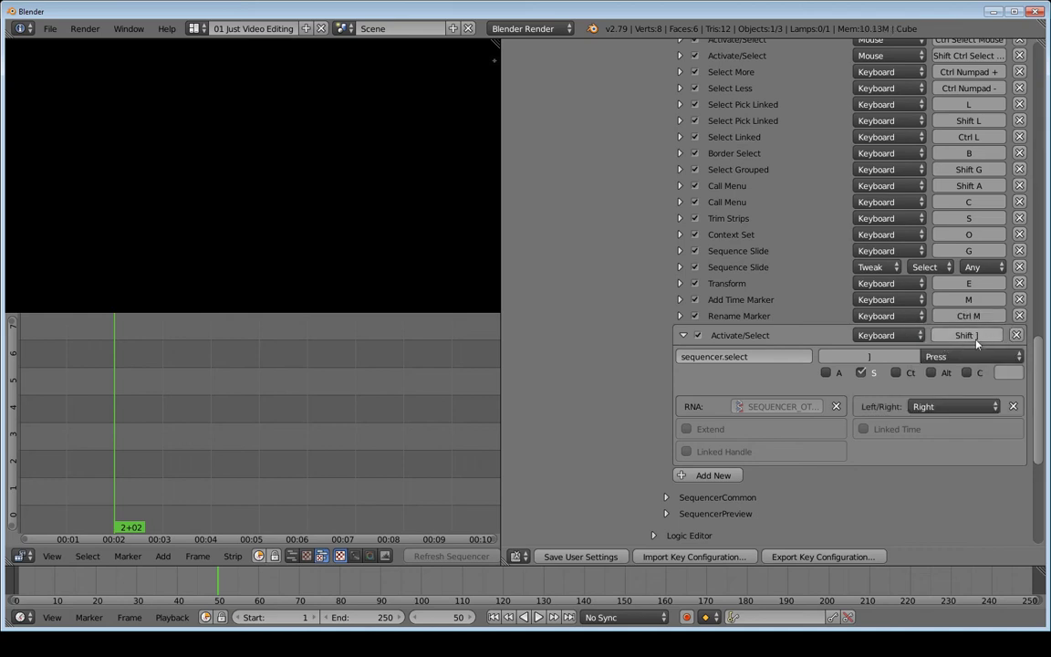
pyautogui.click(864, 429)
pyautogui.click(87, 557)
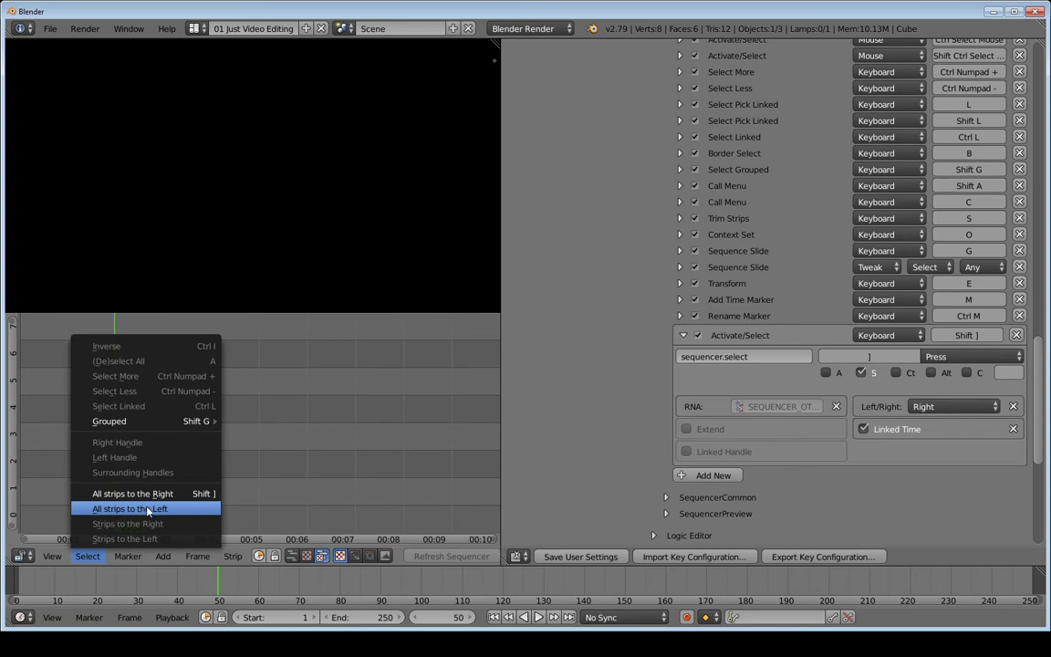
# Add a second Sequencer (Global) keymap entry and copy the sequencer.select operator into it.
pyautogui.click(697, 475)
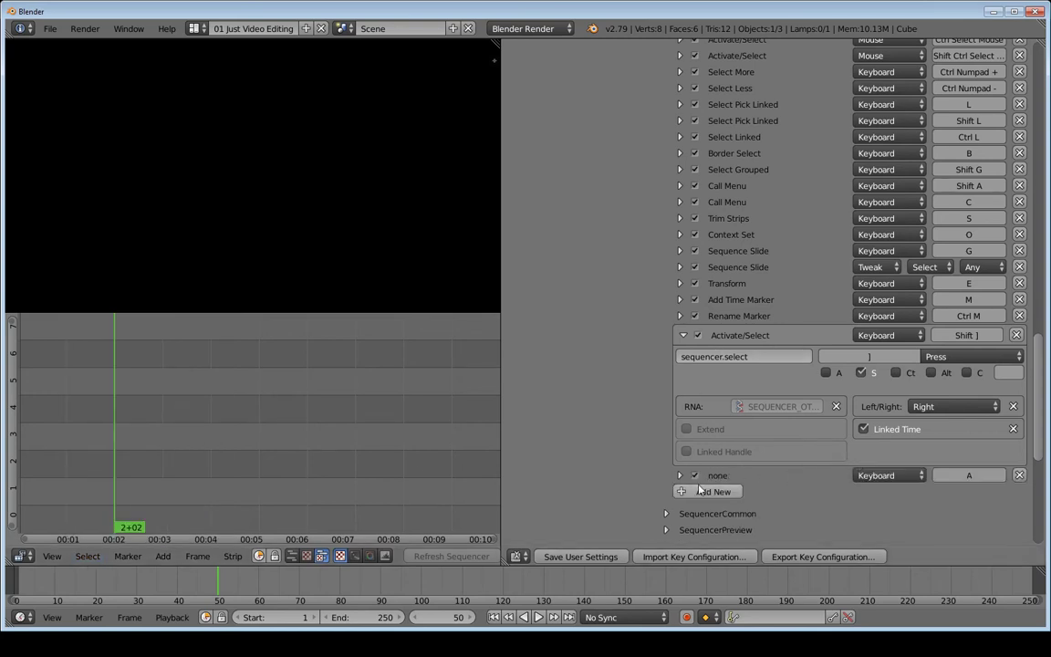
pyautogui.click(679, 475)
pyautogui.scroll(-1, 680, 475)
pyautogui.click(703, 331)
pyautogui.hotkey('ctrl', 'c')
pyautogui.press('Return')
pyautogui.hotkey('ctrl', 'v')
pyautogui.scroll(-2, 798, 441)
# Bind the second sequencer.select entry to Shift [, set Left/Right to Left, enable Linked Time and collapse the Sequencer keymap.
pyautogui.click(972, 402)
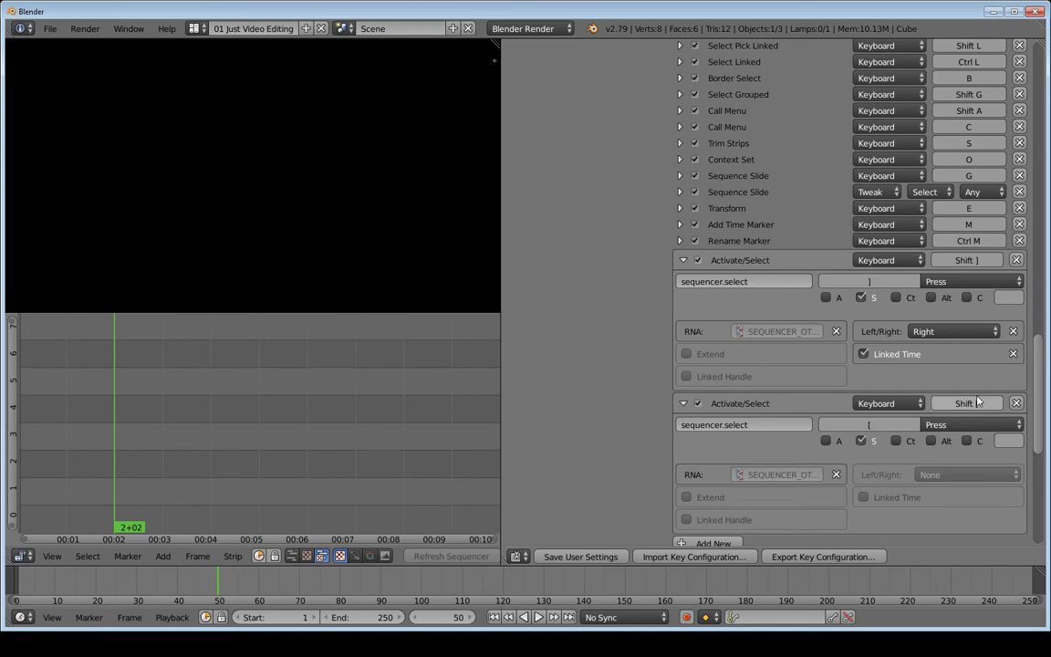
pyautogui.hotkey('shift', '[')
pyautogui.click(942, 476)
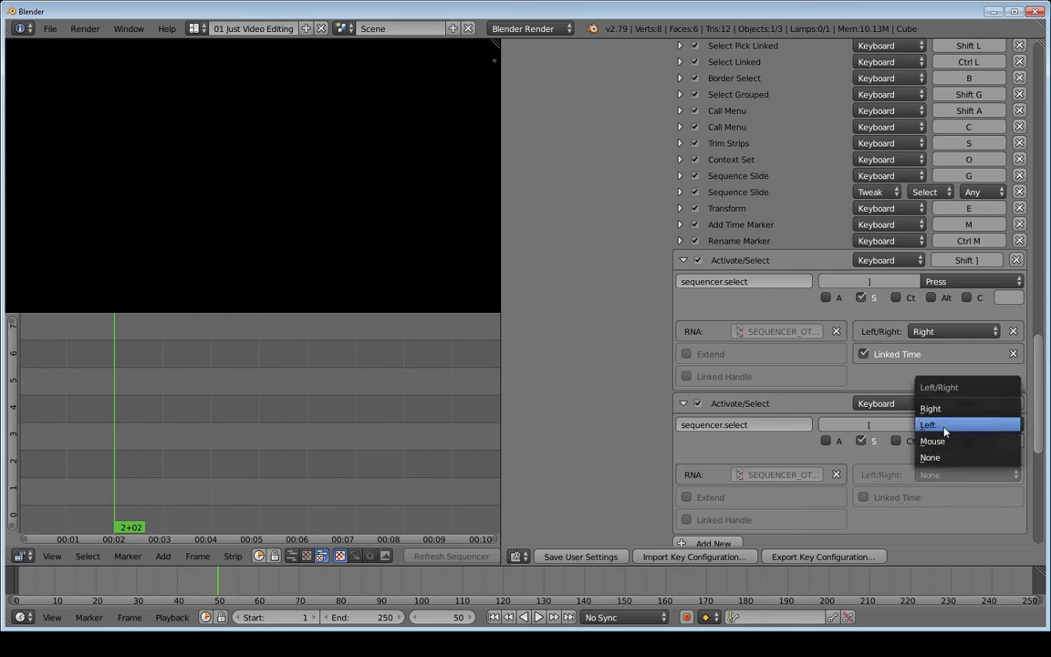
pyautogui.click(949, 425)
pyautogui.click(890, 500)
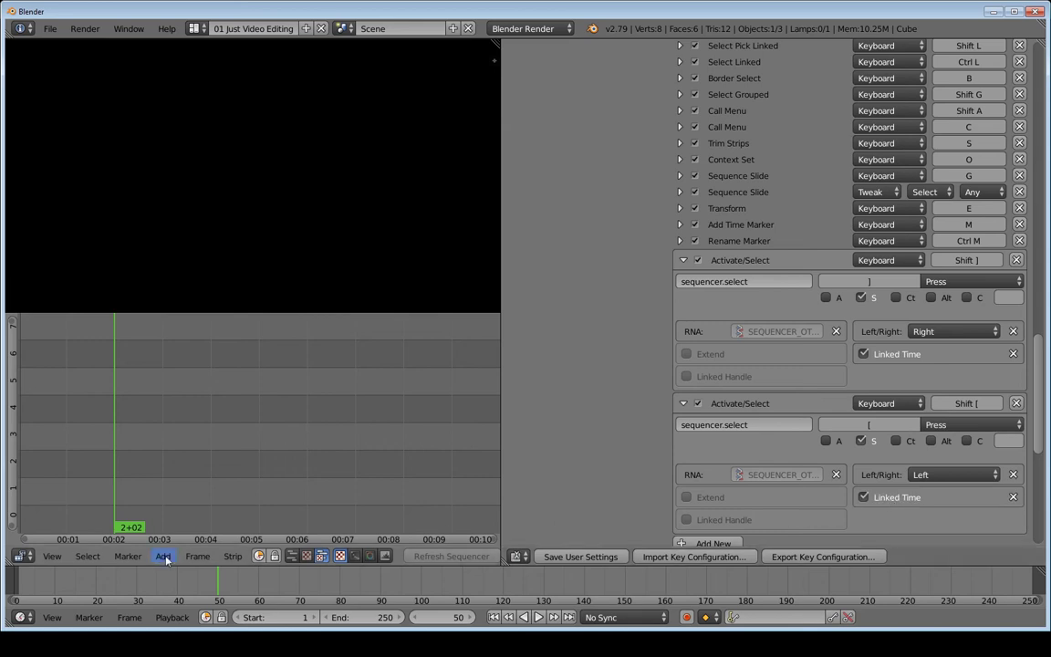
pyautogui.click(127, 556)
pyautogui.moveTo(163, 555)
pyautogui.moveTo(88, 555)
pyautogui.click(677, 352)
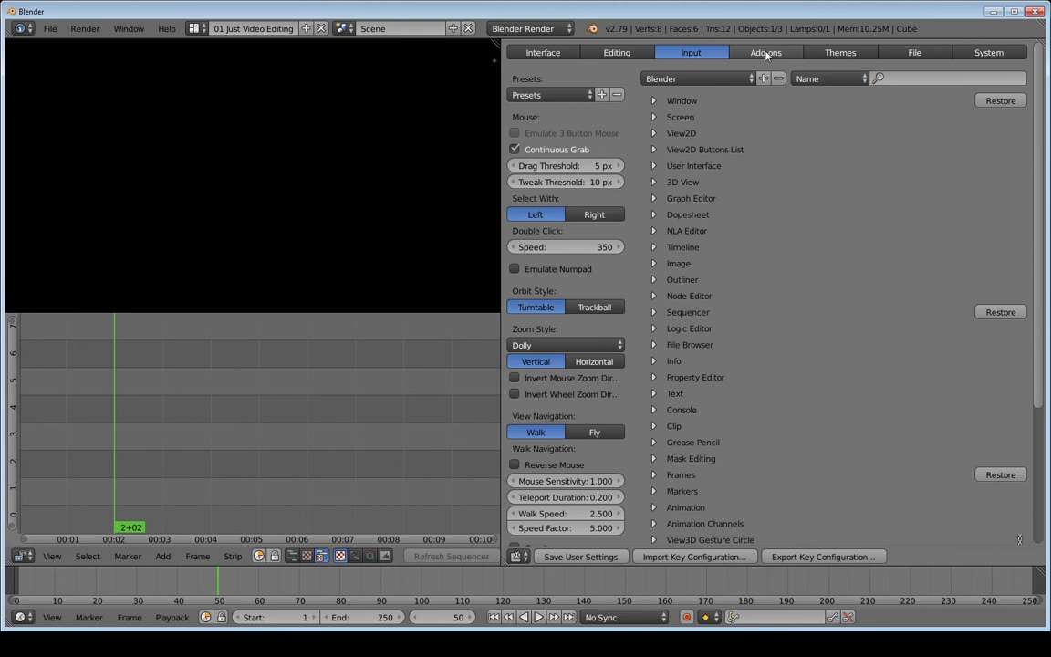
# Search the add-ons for "node" and enable the Node Wrangler add-on.
pyautogui.click(766, 53)
pyautogui.click(558, 78)
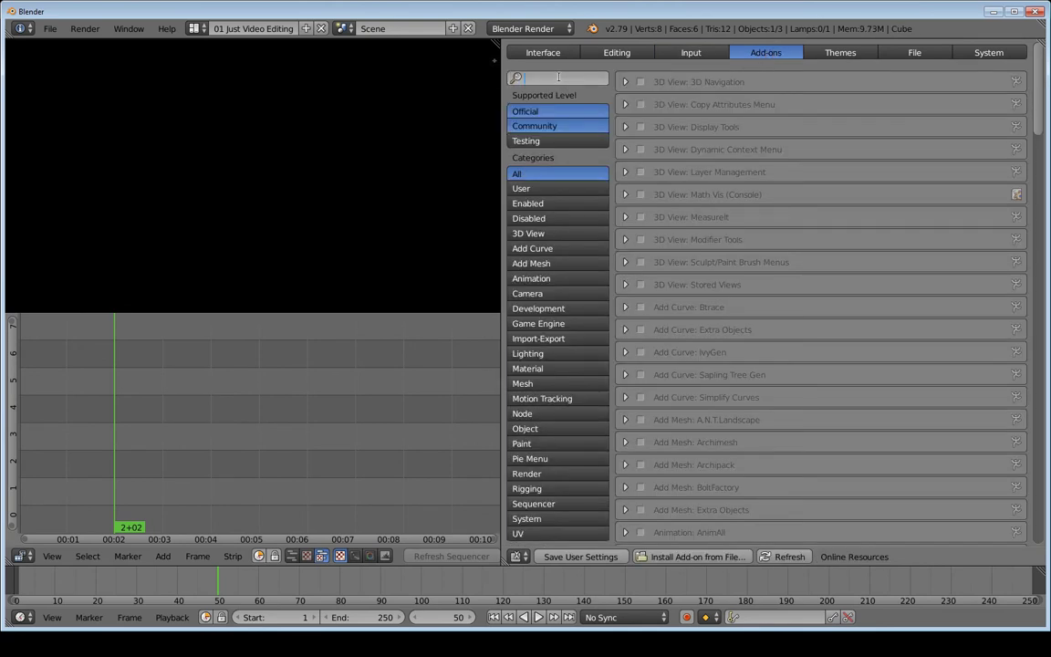
pyautogui.write('node')
pyautogui.press('Return')
pyautogui.click(640, 82)
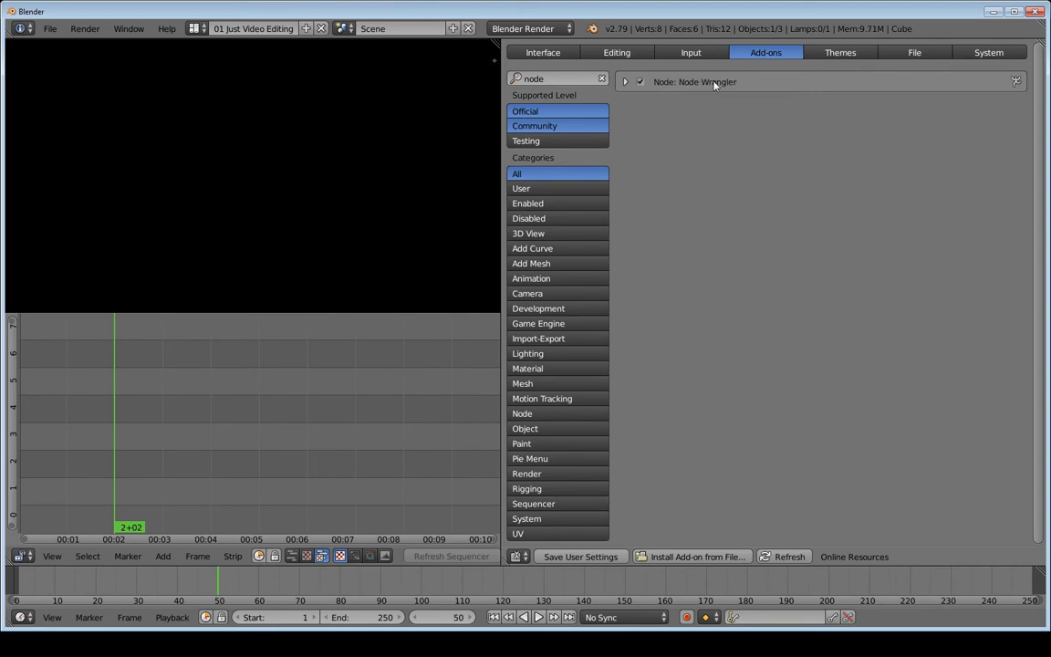
# Try the 24X Blues and Back To Black theme presets and reset to the default theme.
pyautogui.click(841, 55)
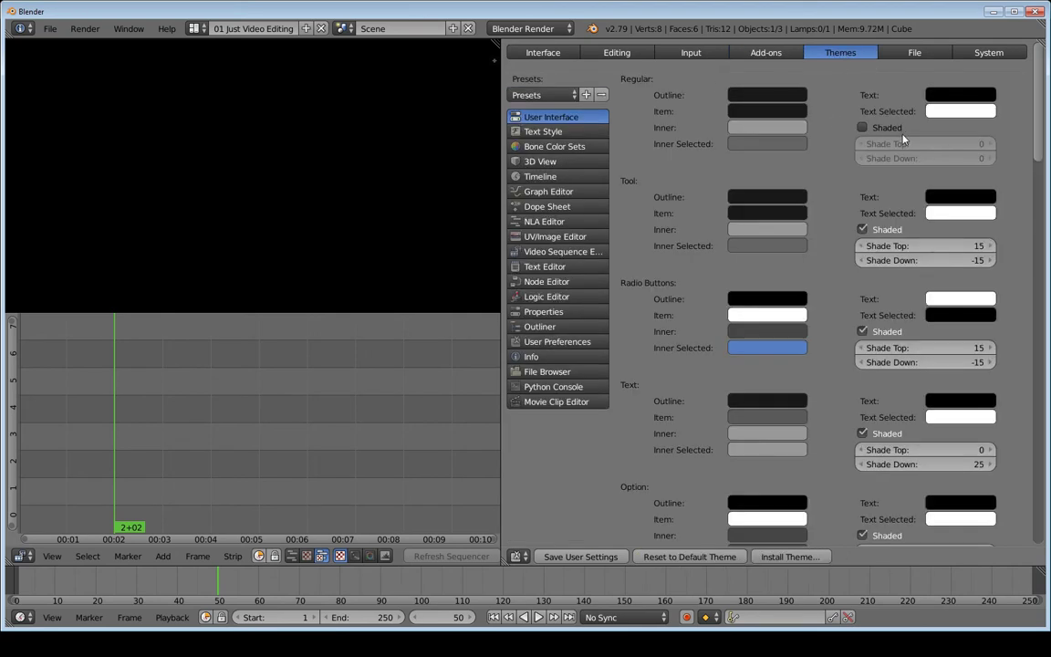
pyautogui.click(544, 97)
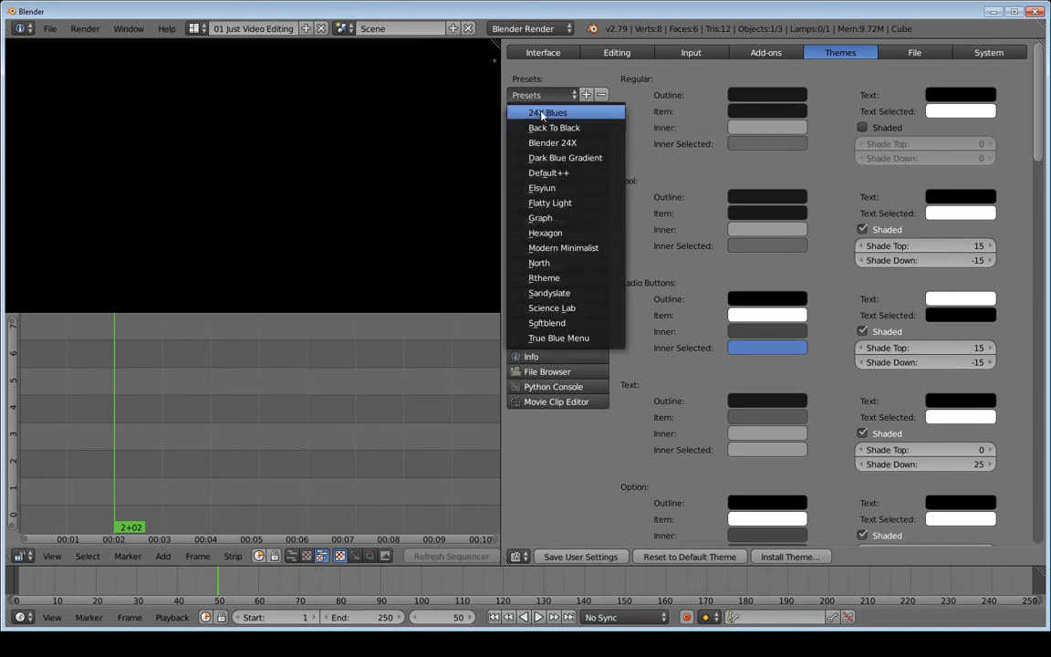
pyautogui.click(544, 113)
pyautogui.click(549, 97)
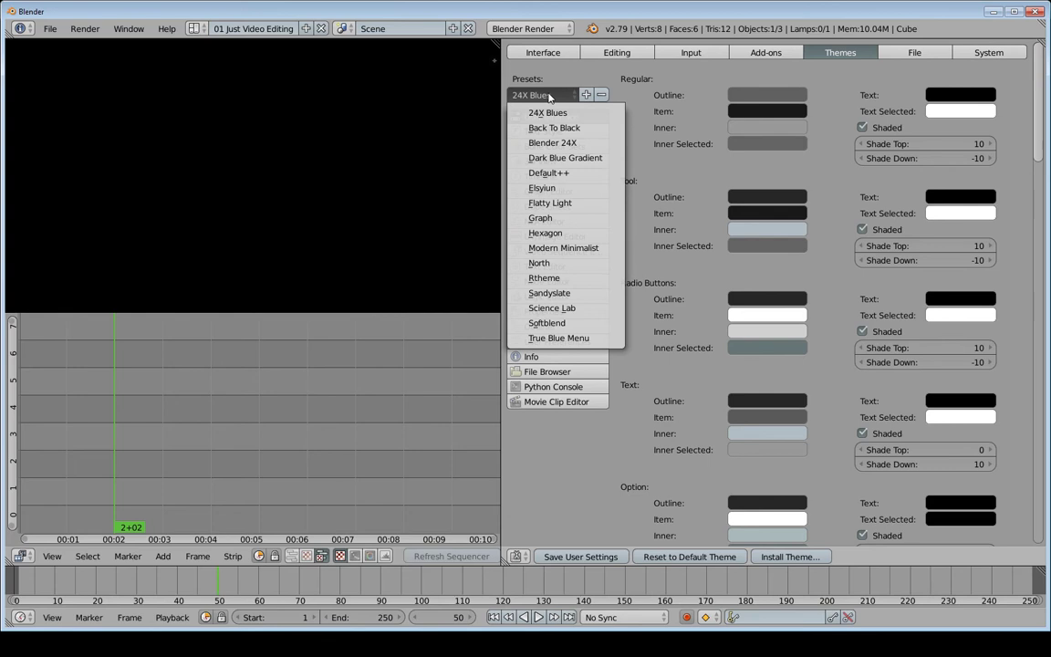
pyautogui.click(554, 128)
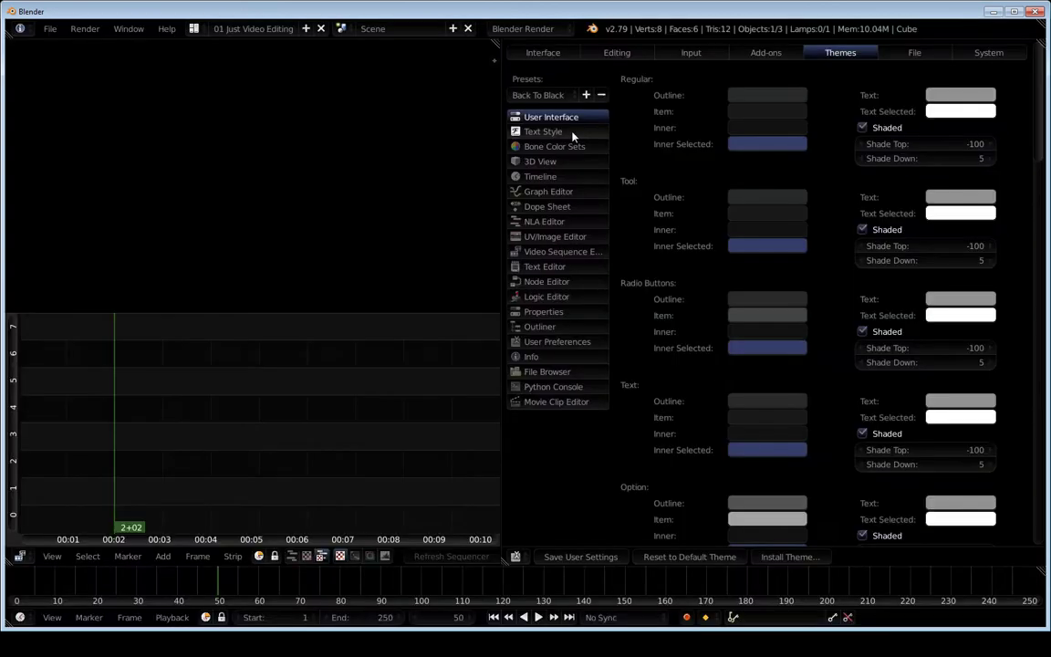
pyautogui.click(675, 557)
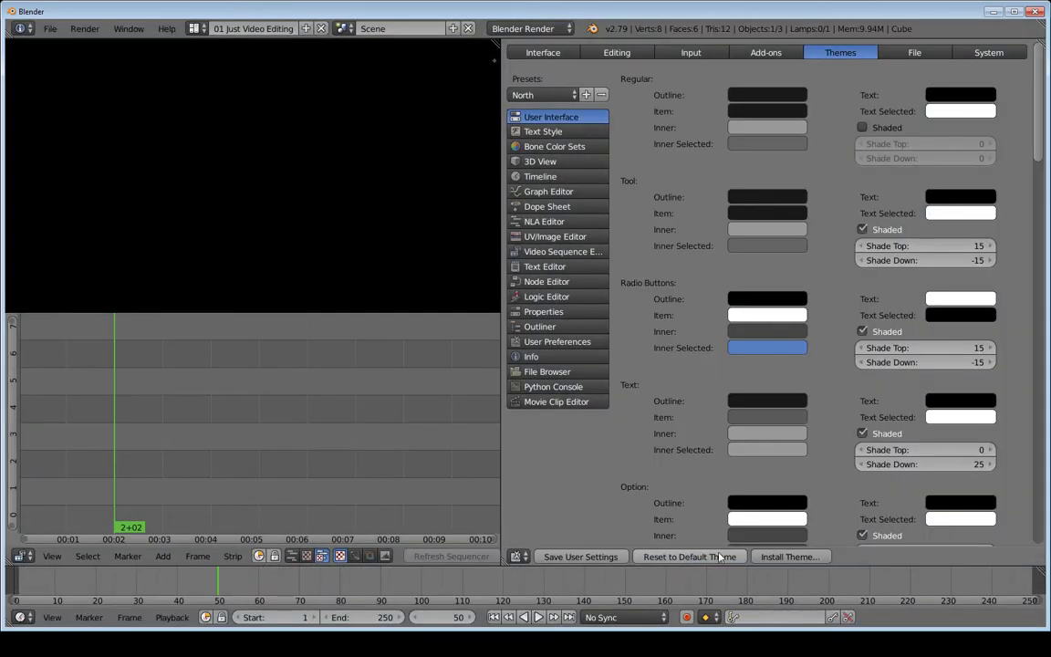
# Review the file preferences and set the Sequencer/Clip Editor memory cache limit to 2048 in the system preferences.
pyautogui.click(910, 53)
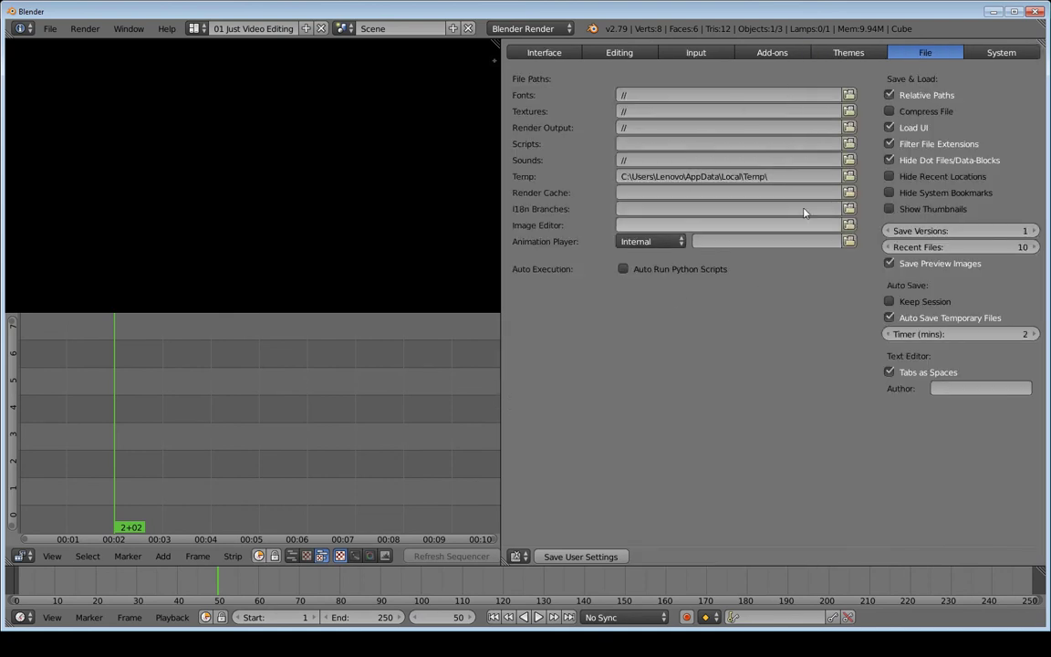
pyautogui.click(1000, 54)
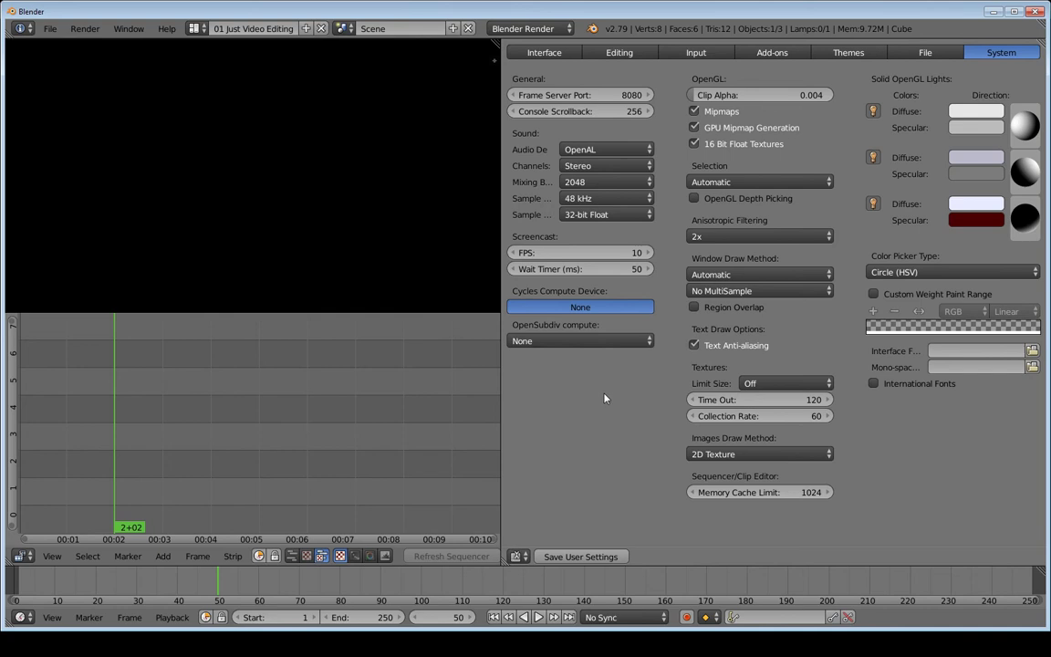
pyautogui.click(784, 493)
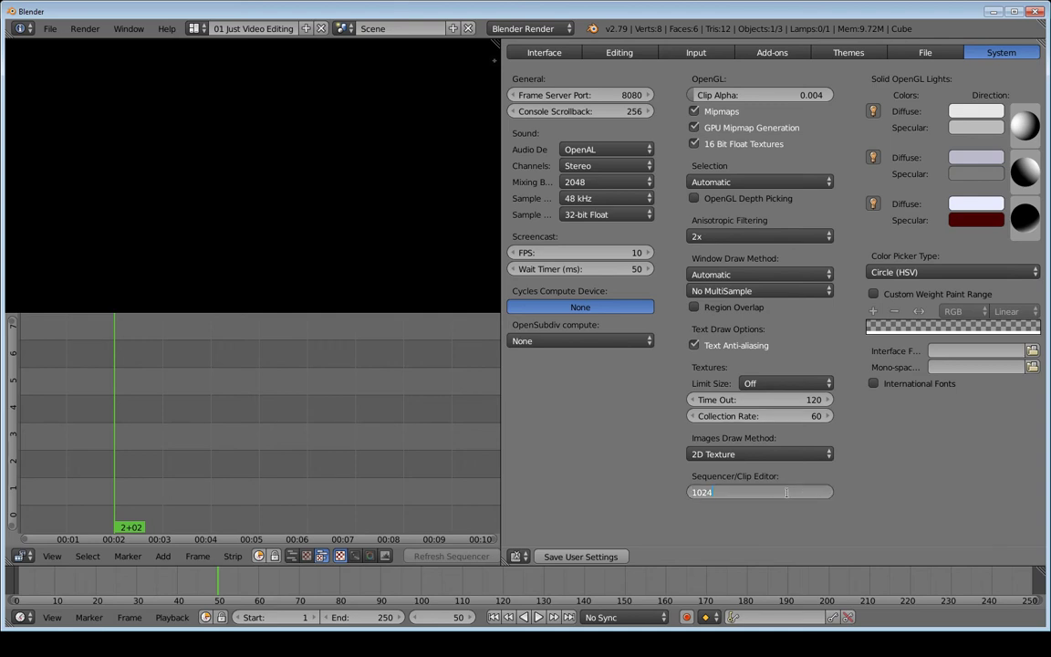
pyautogui.write('2048')
pyautogui.press('Return')
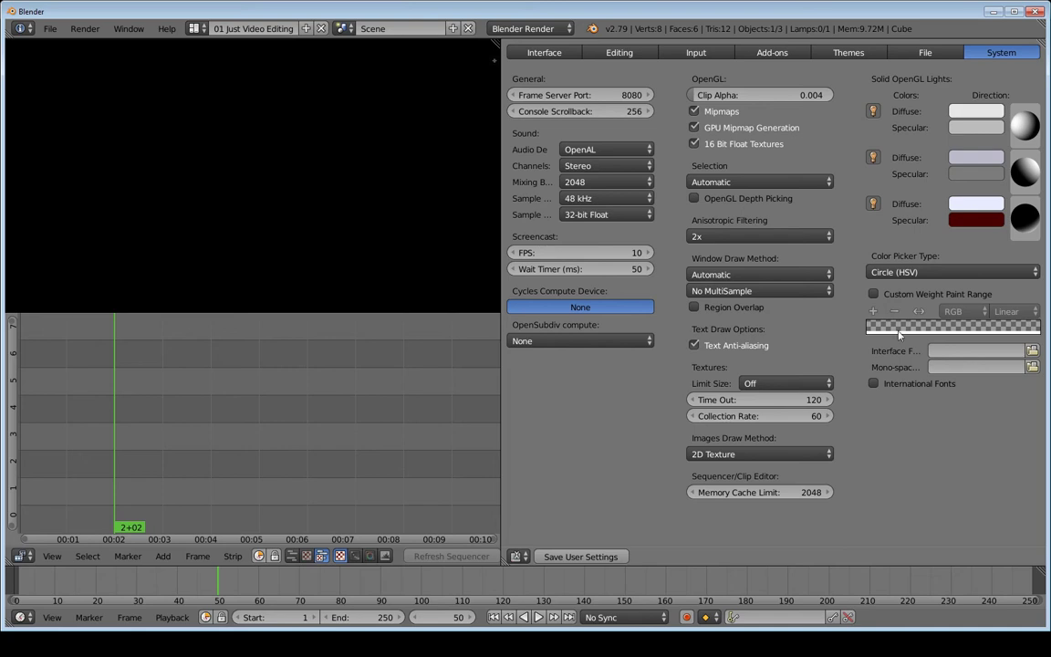
# Switch the User Preferences area to the Properties editor.
pyautogui.click(518, 556)
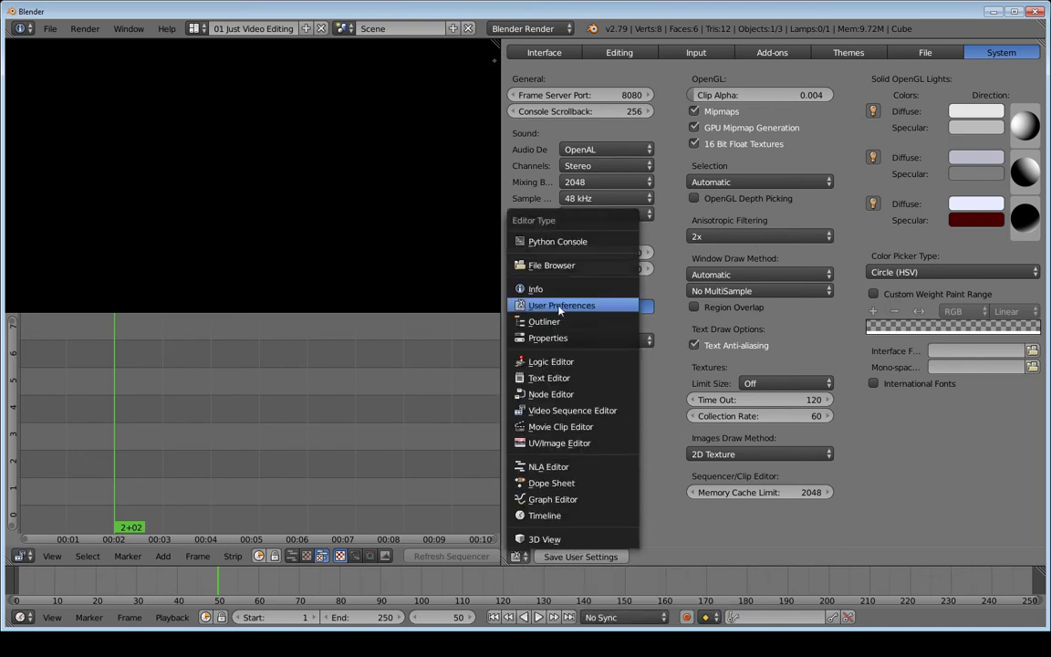
pyautogui.click(552, 338)
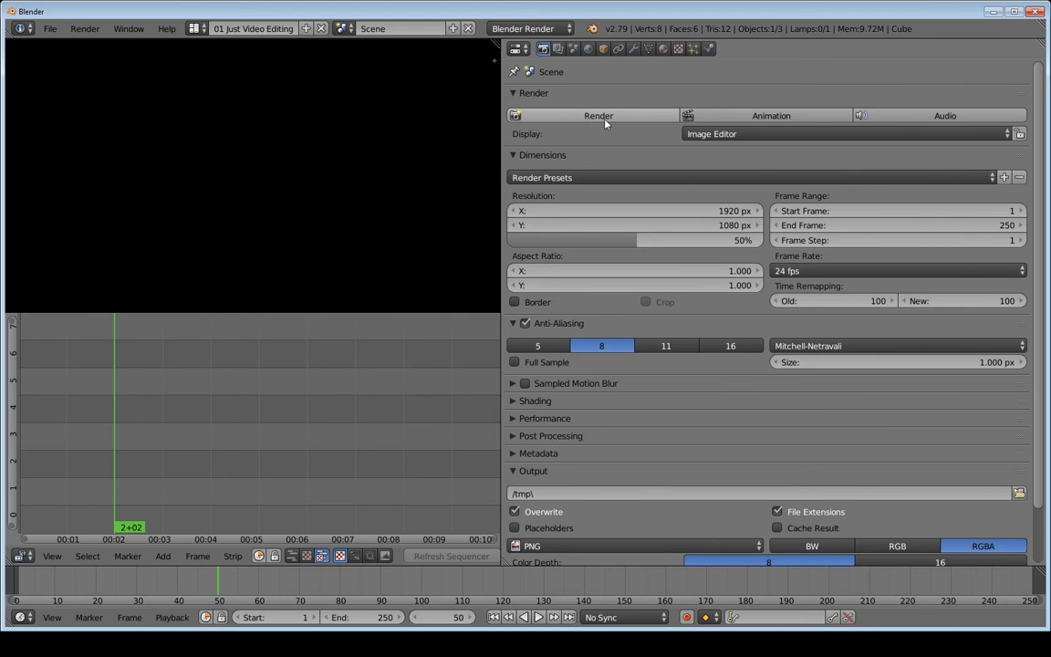
# Toggle the Render section of the render properties, then collapse all the render property sections.
pyautogui.click(529, 95)
pyautogui.click(529, 95)
pyautogui.click(529, 94)
pyautogui.click(529, 95)
pyautogui.click(531, 95)
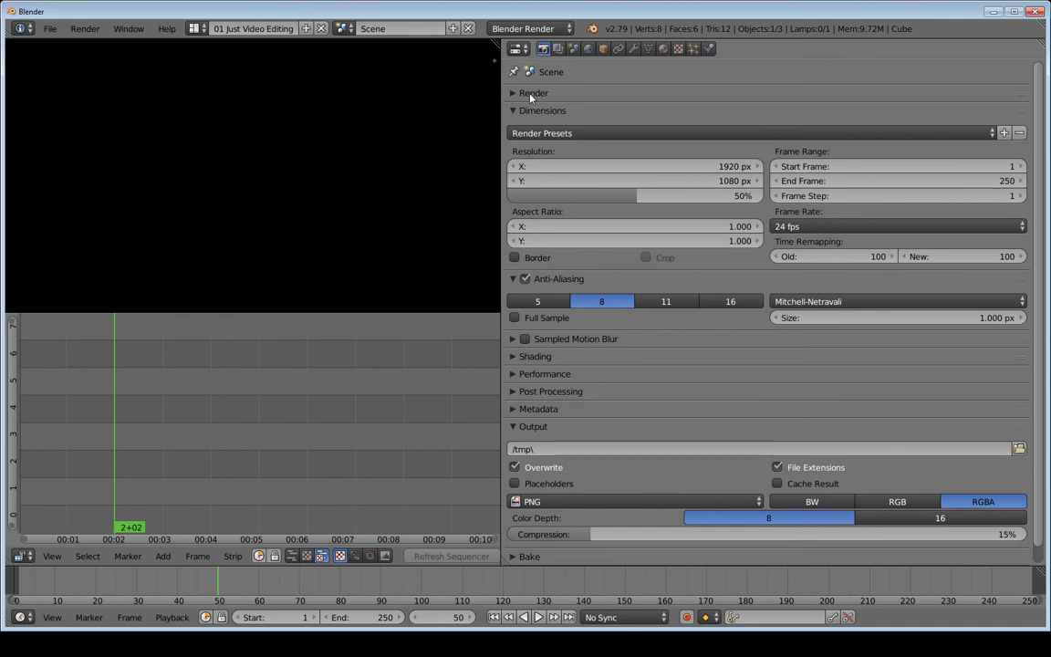
pyautogui.click(530, 95)
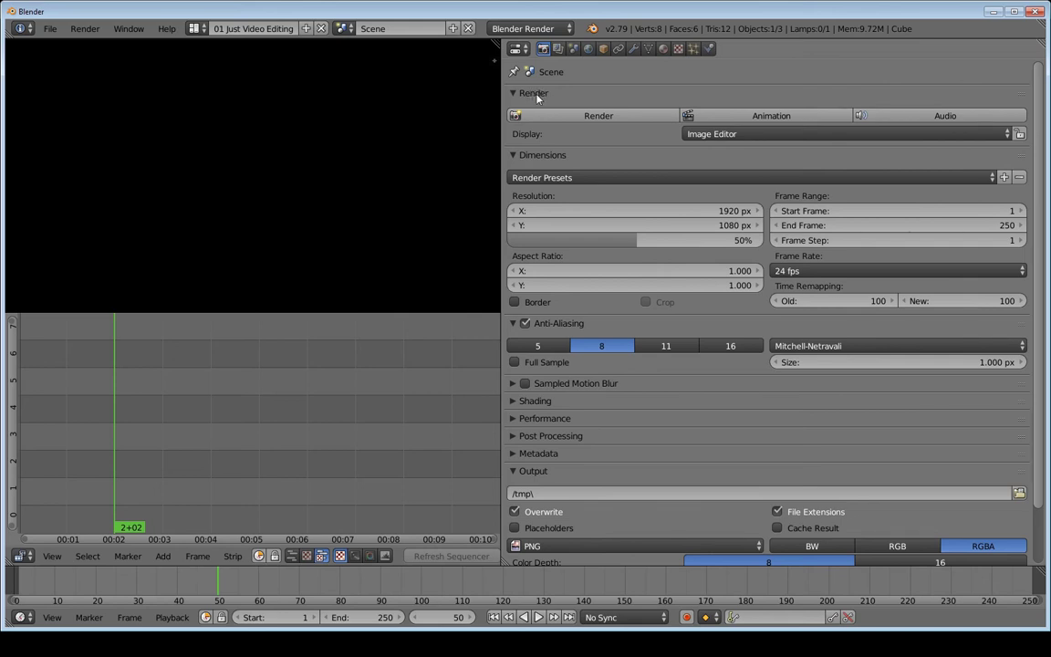
pyautogui.click(536, 95)
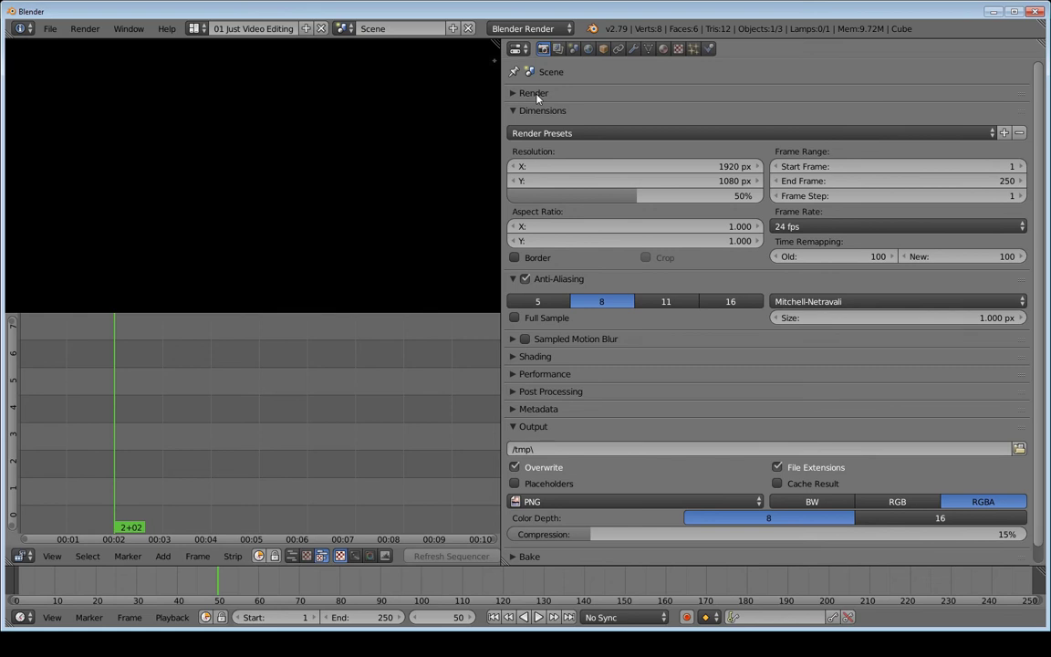
pyautogui.moveTo(537, 107); pyautogui.dragTo(526, 283)
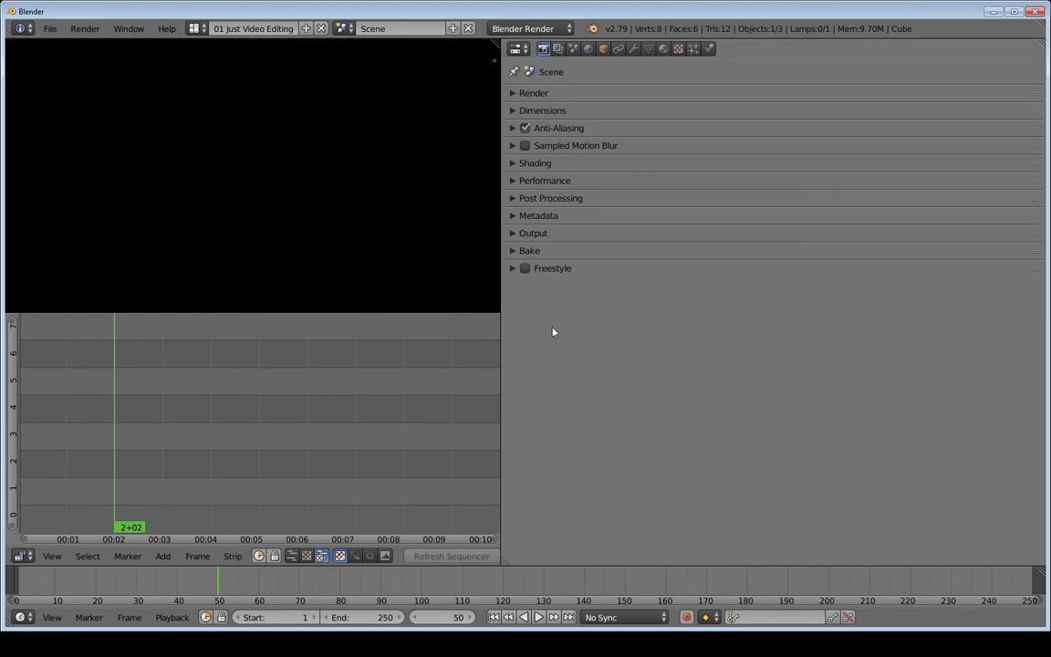
# Expand all the render property sections and collapse them again.
pyautogui.click(553, 270)
pyautogui.click(554, 270)
pyautogui.click(555, 270)
pyautogui.moveTo(556, 270); pyautogui.dragTo(565, 82)
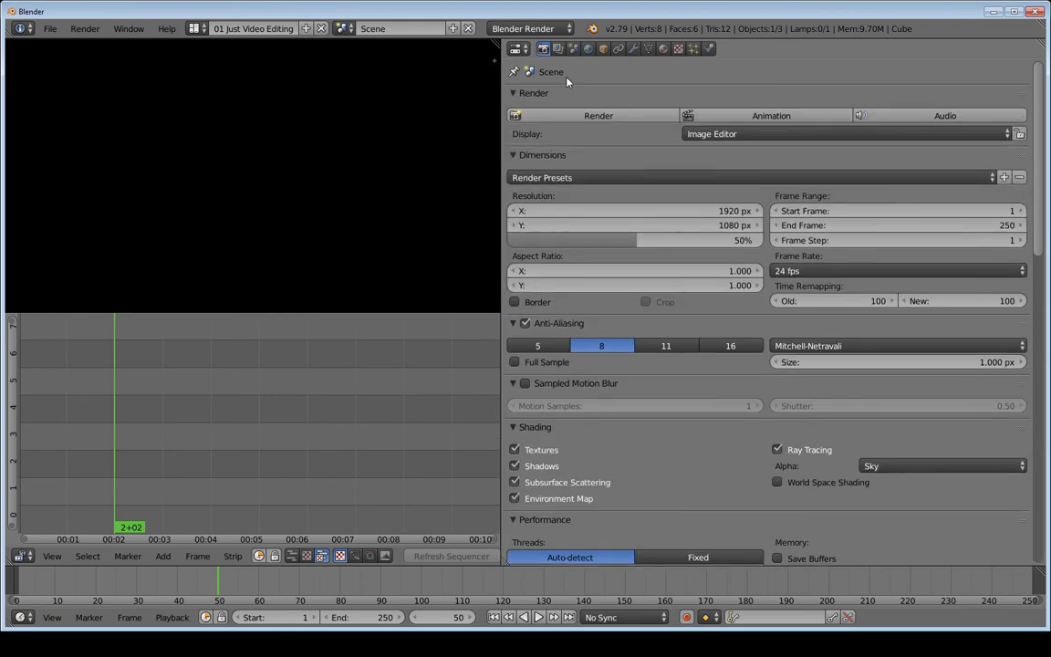
pyautogui.moveTo(565, 93); pyautogui.dragTo(546, 418)
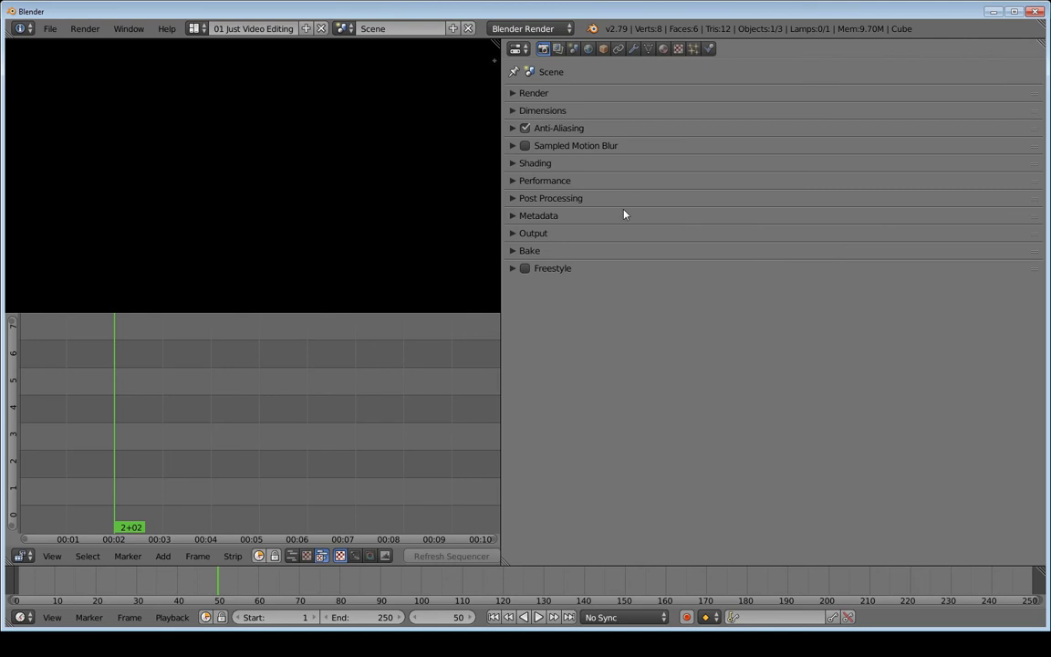
# Reorder the render properties so Post Processing comes first and Output sits directly below Dimensions.
pyautogui.moveTo(1031, 203)
pyautogui.mouseDown()
pyautogui.moveTo(1027, 131)
pyautogui.moveTo(1039, 87)
pyautogui.mouseUp()
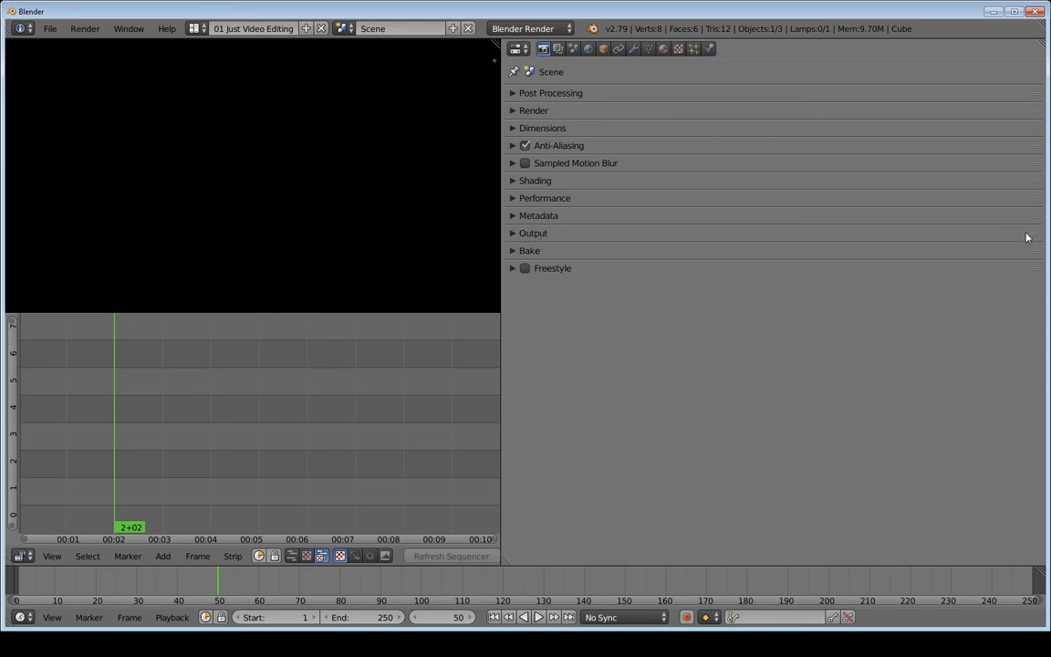
pyautogui.moveTo(1034, 236); pyautogui.dragTo(1028, 146)
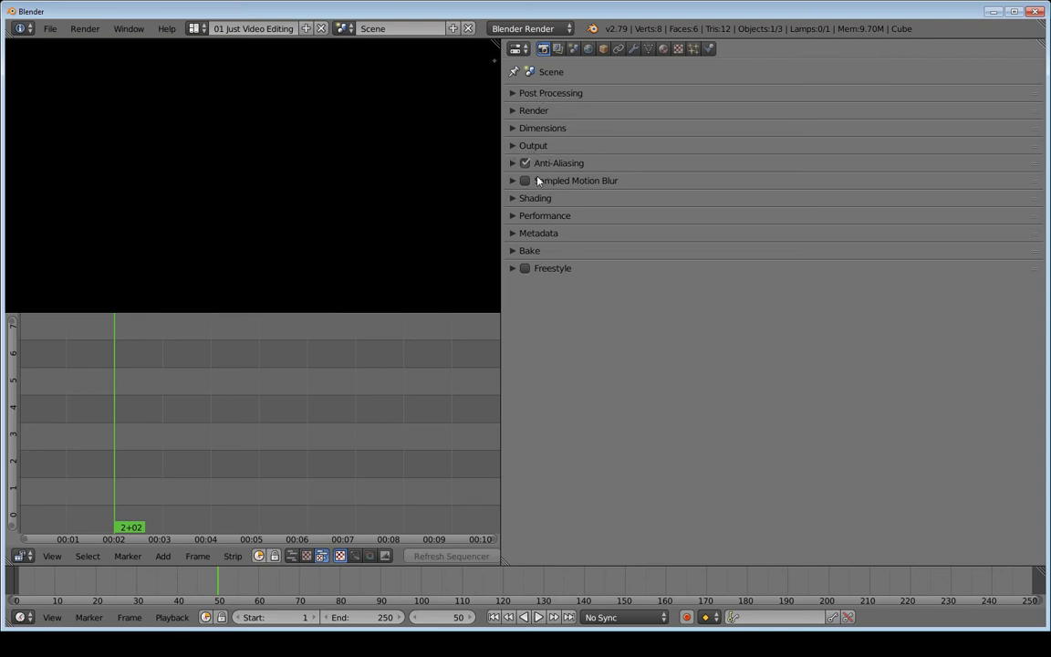
# Turn off Compositing in the Post Processing settings and look at the Render settings.
pyautogui.click(514, 94)
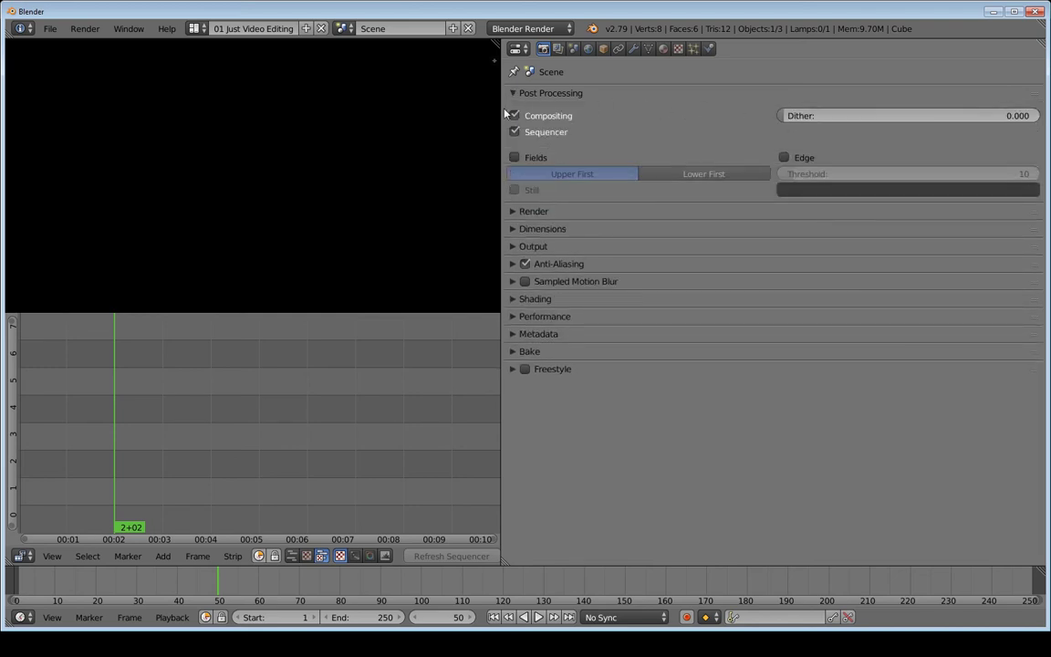
pyautogui.click(513, 116)
pyautogui.click(515, 93)
pyautogui.click(515, 111)
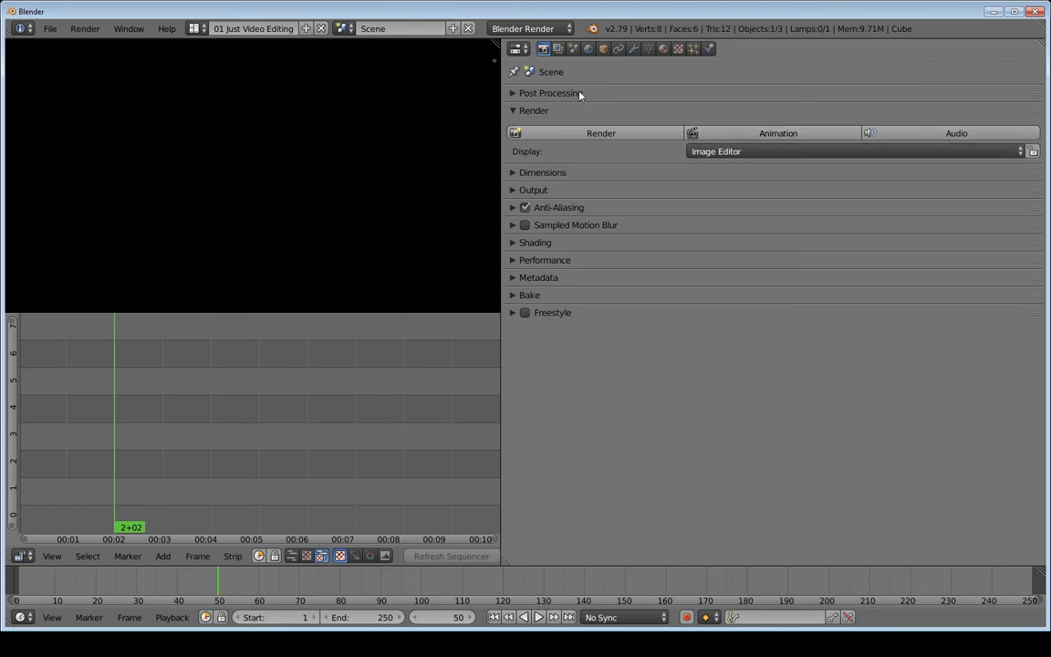
pyautogui.click(521, 112)
# Set the render resolution percentage to 100% in the Dimensions settings.
pyautogui.click(514, 129)
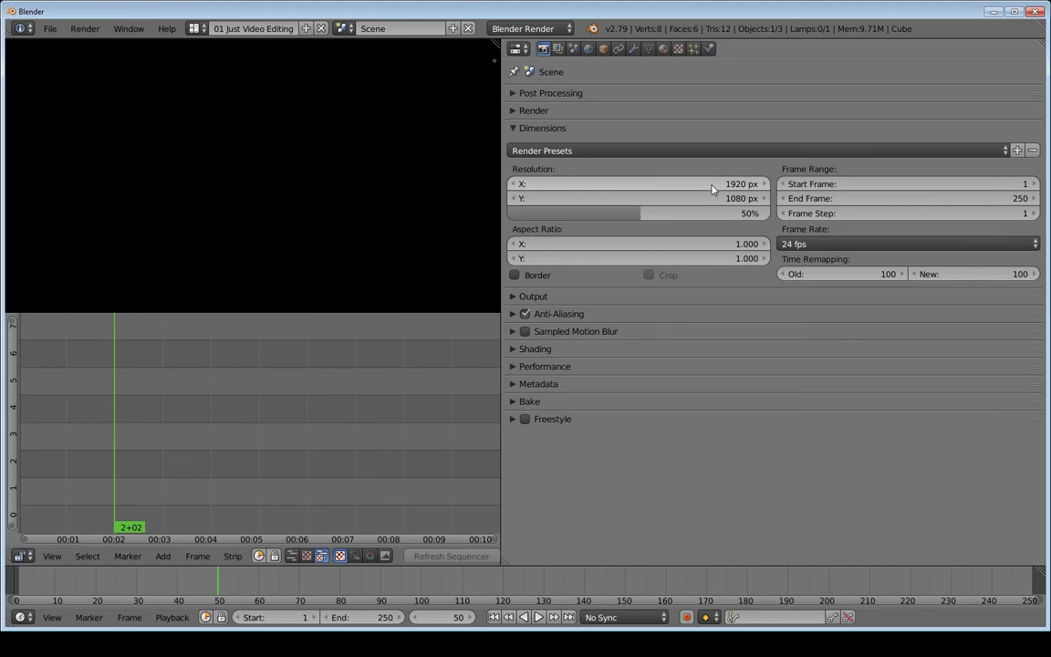
pyautogui.click(632, 212)
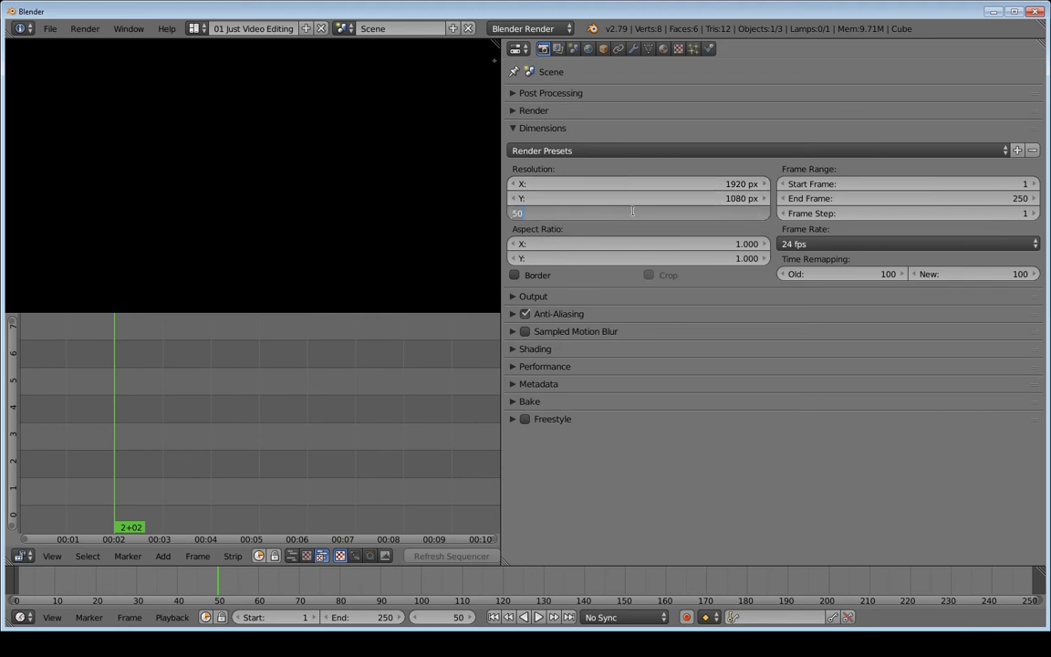
pyautogui.write('100')
pyautogui.press('Return')
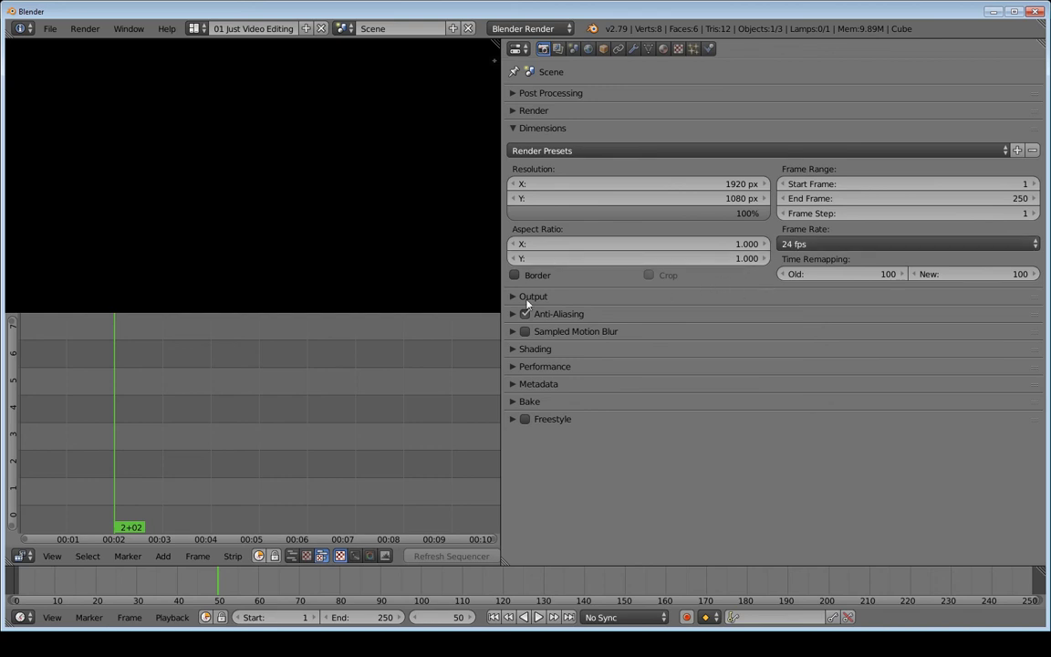
pyautogui.click(539, 128)
# Create a folder named Renders inside the project's Blender folder and set it as the render output path.
pyautogui.click(533, 145)
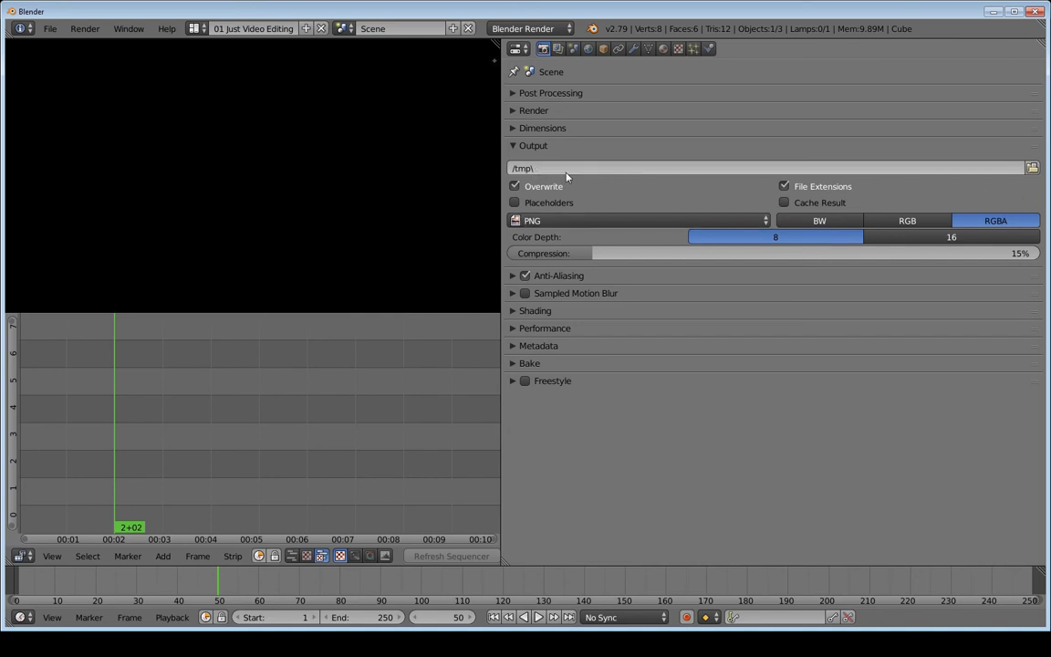
pyautogui.click(1032, 169)
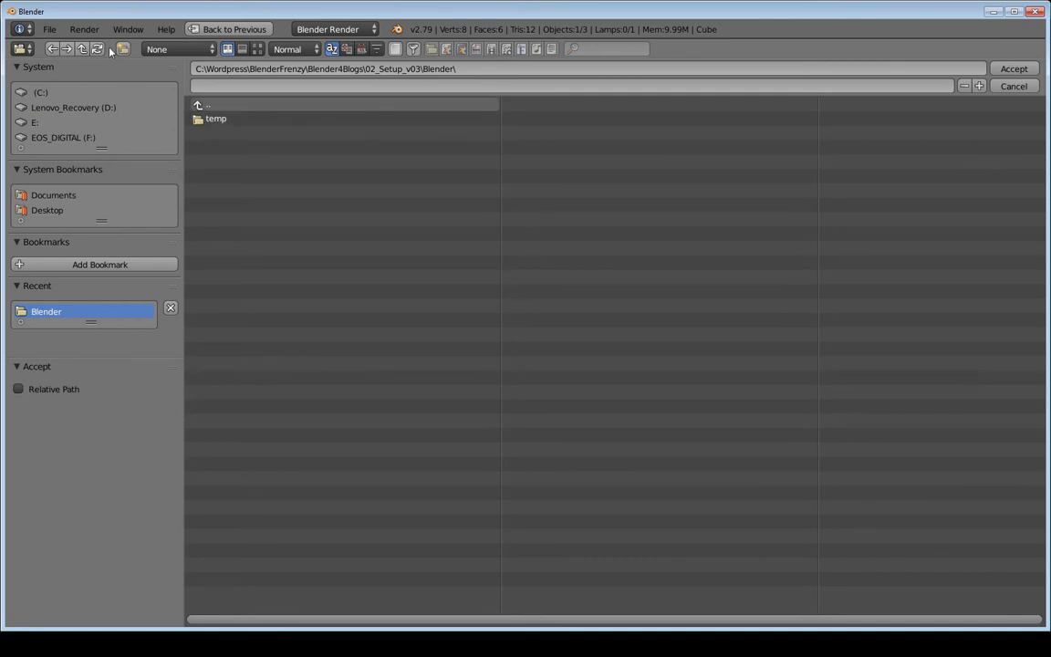
pyautogui.click(124, 49)
pyautogui.write('Renders')
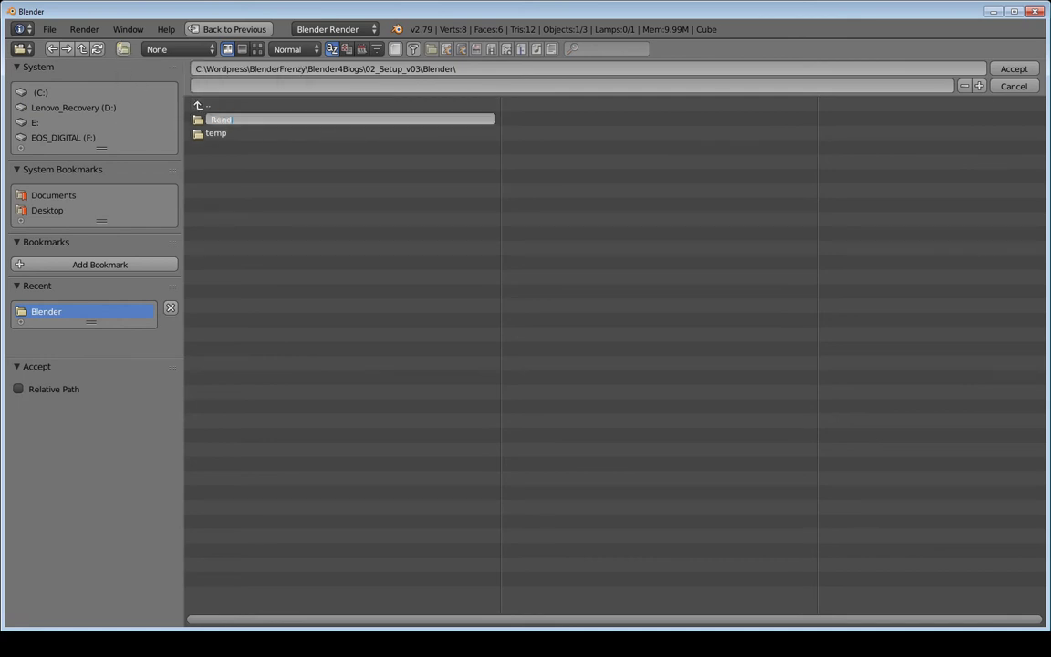
pyautogui.press('Return')
pyautogui.click(210, 119)
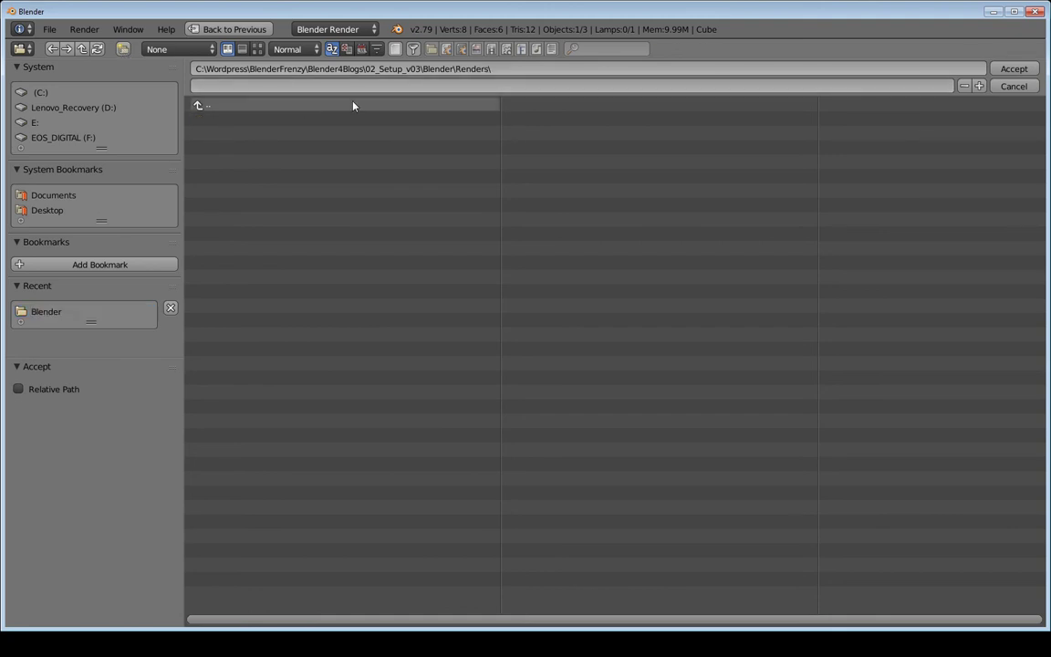
pyautogui.click(1013, 70)
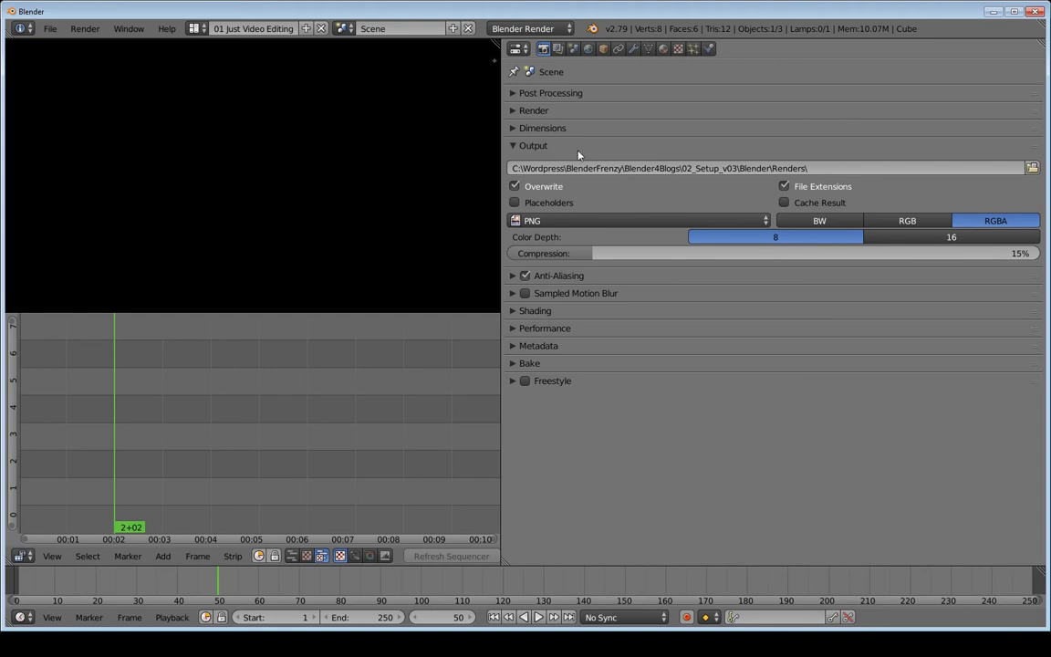
# Turn off Overwrite and set the output file format to FFmpeg video.
pyautogui.click(515, 186)
pyautogui.click(570, 224)
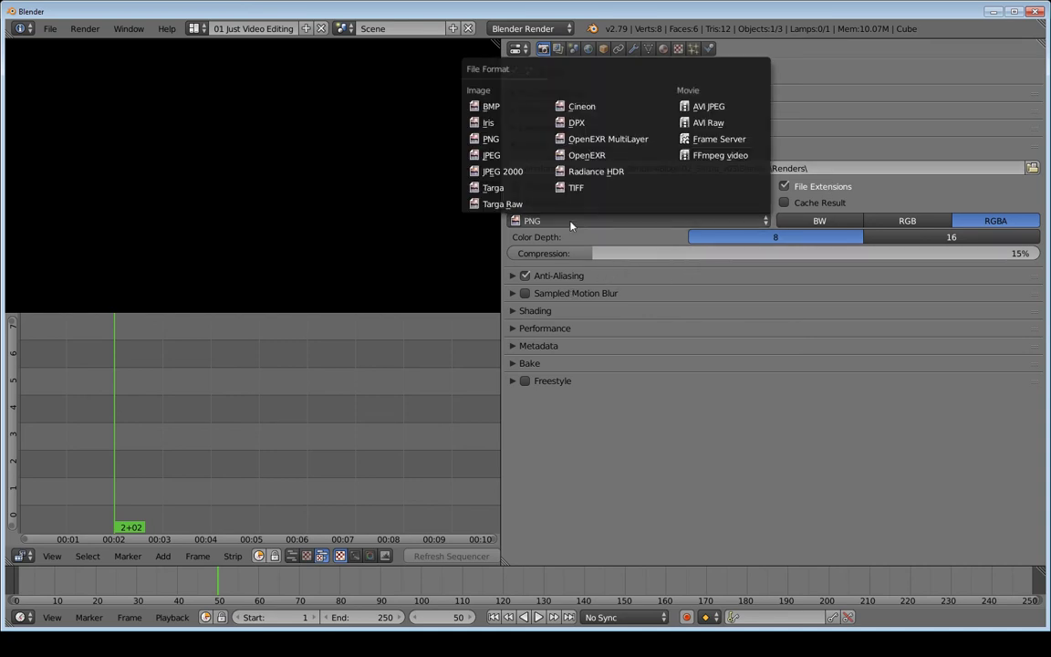
pyautogui.click(722, 156)
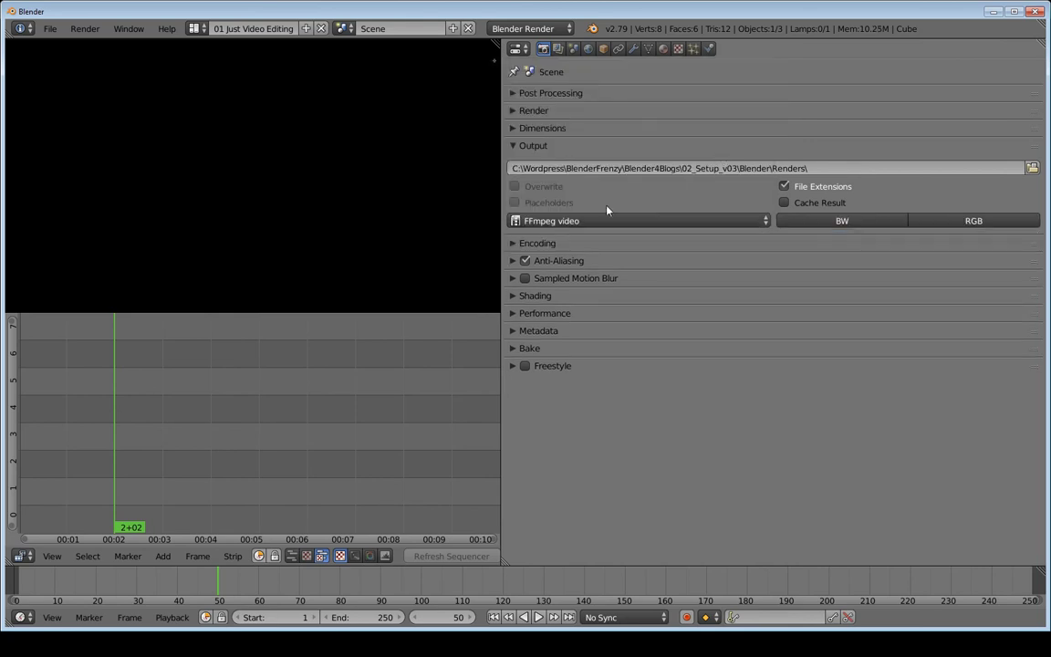
# Apply the "h264 in MP4" preset to the video encoding settings.
pyautogui.click(513, 243)
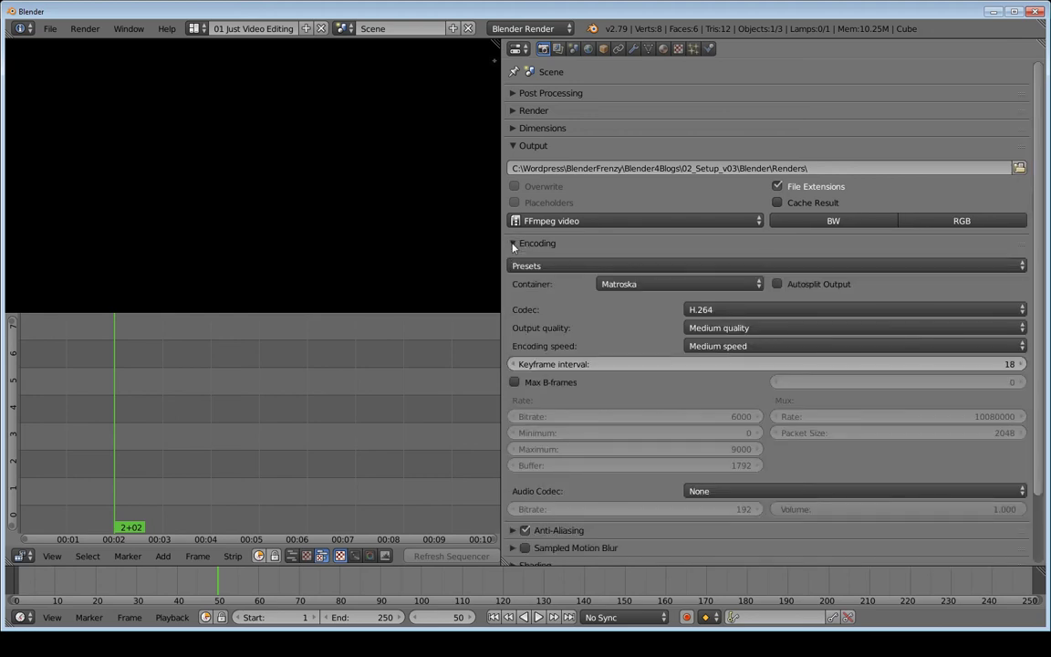
pyautogui.click(539, 266)
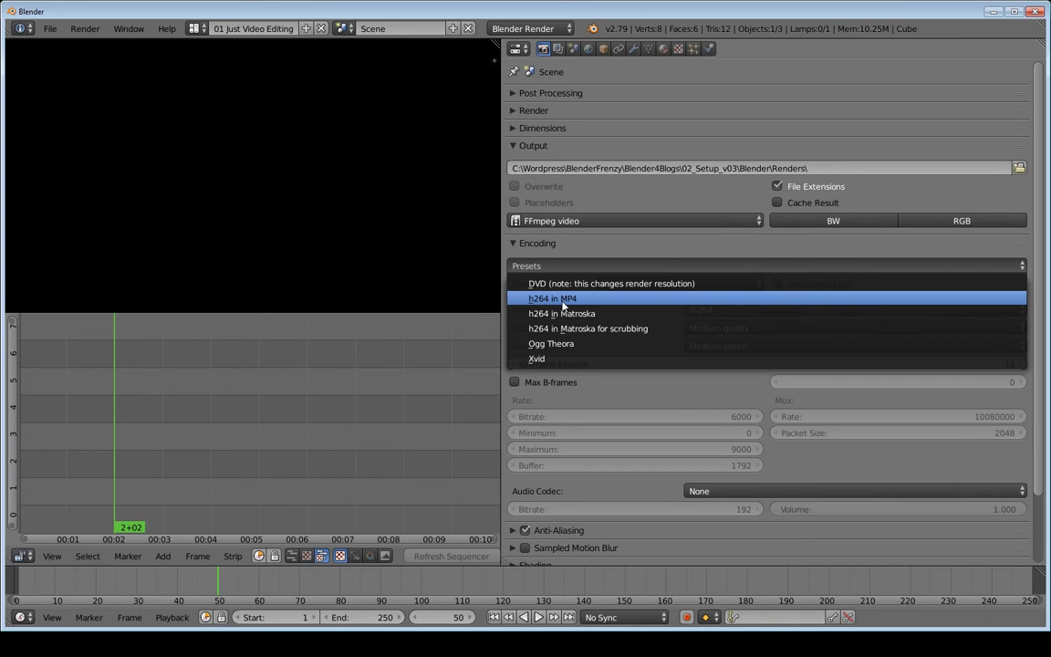
pyautogui.click(563, 301)
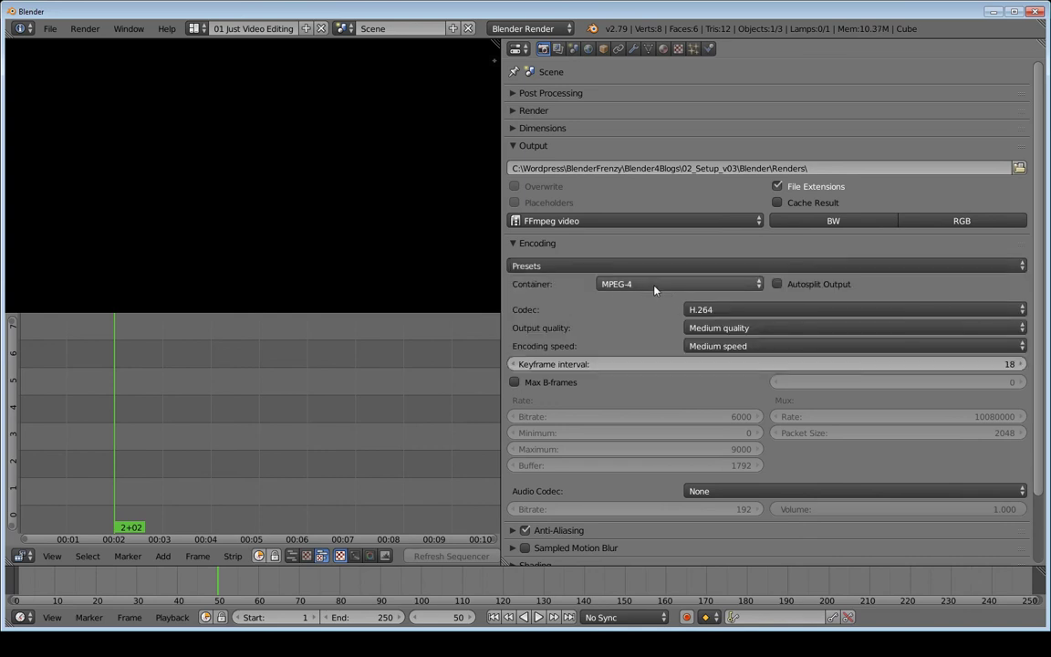
# Set the output quality to Perceptually lossless, the encoding speed to "Ultra fast; biggest file" and the audio codec to MP3.
pyautogui.click(722, 329)
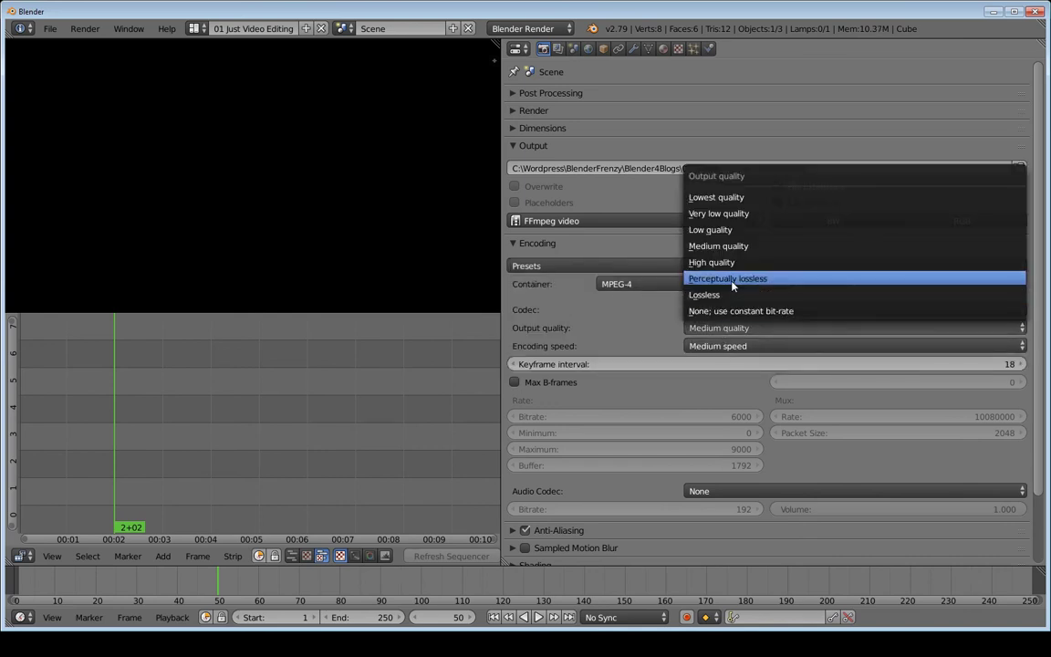
pyautogui.click(691, 279)
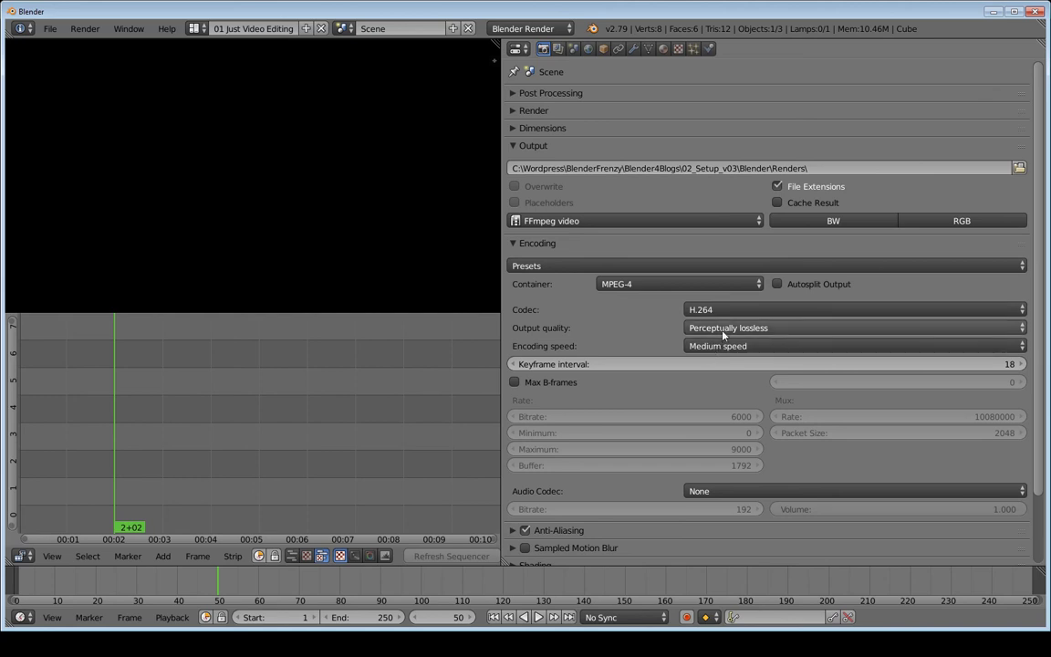
pyautogui.click(718, 346)
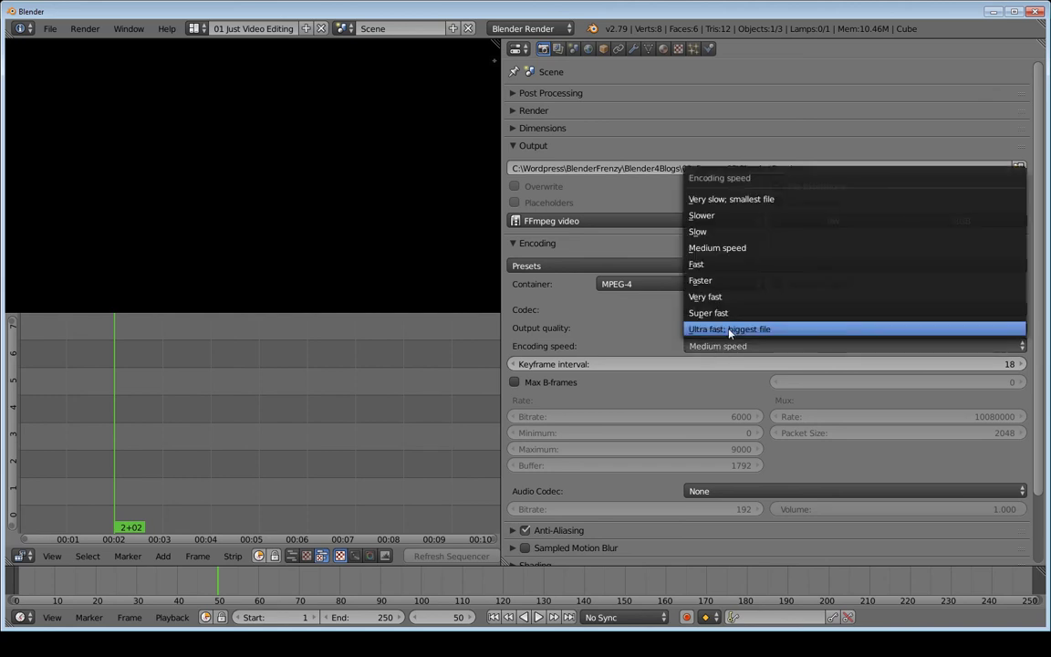
pyautogui.click(730, 331)
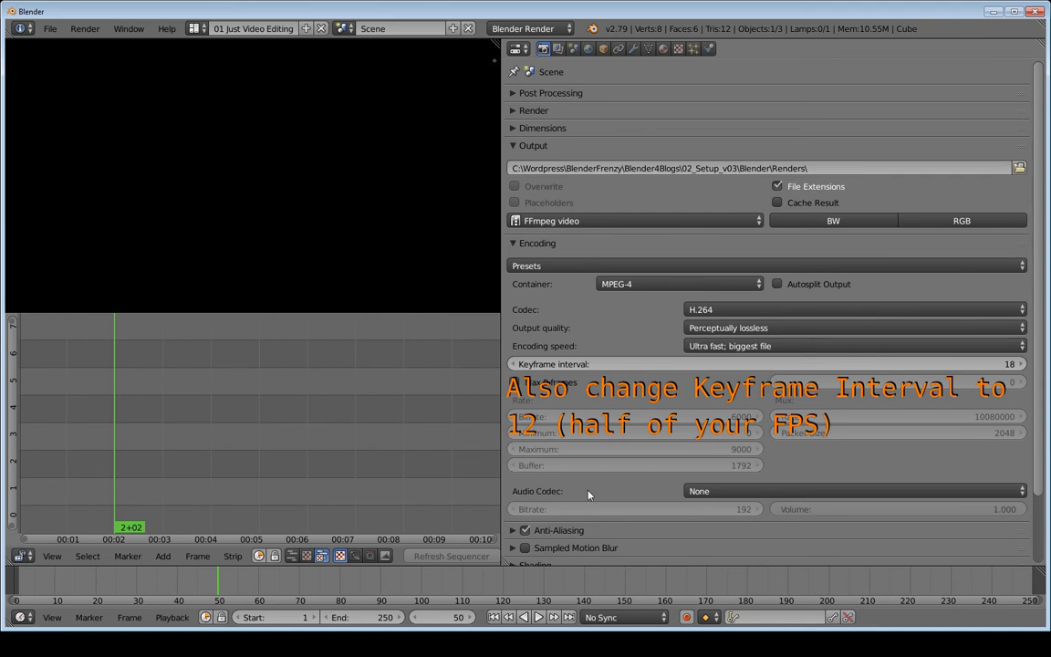
pyautogui.click(711, 490)
pyautogui.click(699, 441)
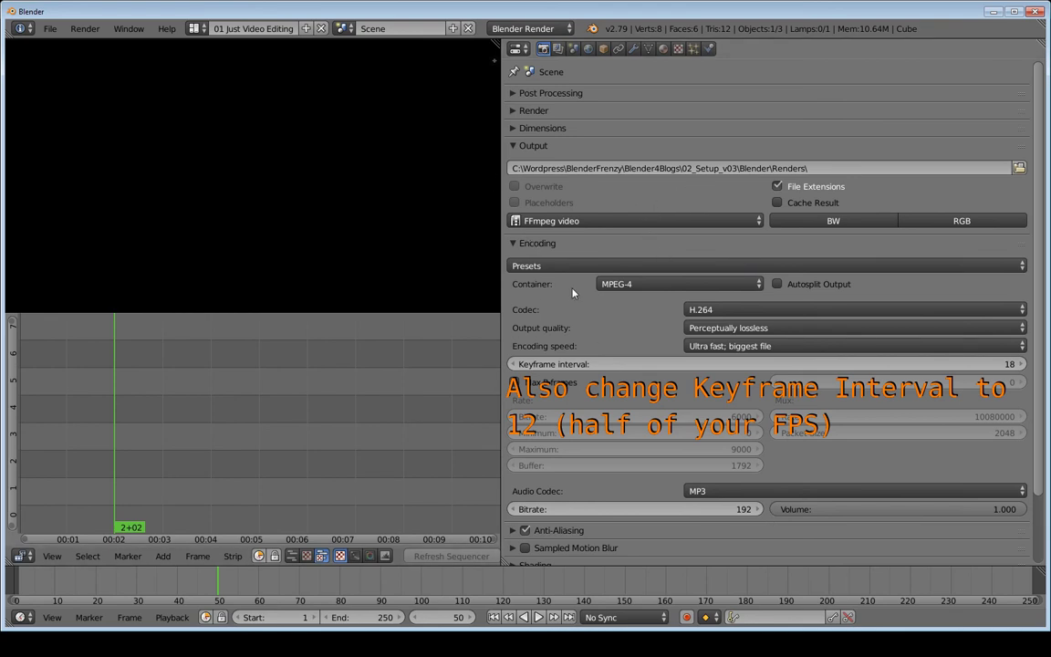
# Collapse the Output settings, expand Dimensions and narrow the Properties editor to widen the preview and sequencer.
pyautogui.click(515, 146)
pyautogui.click(524, 128)
pyautogui.moveTo(500, 258); pyautogui.dragTo(830, 283)
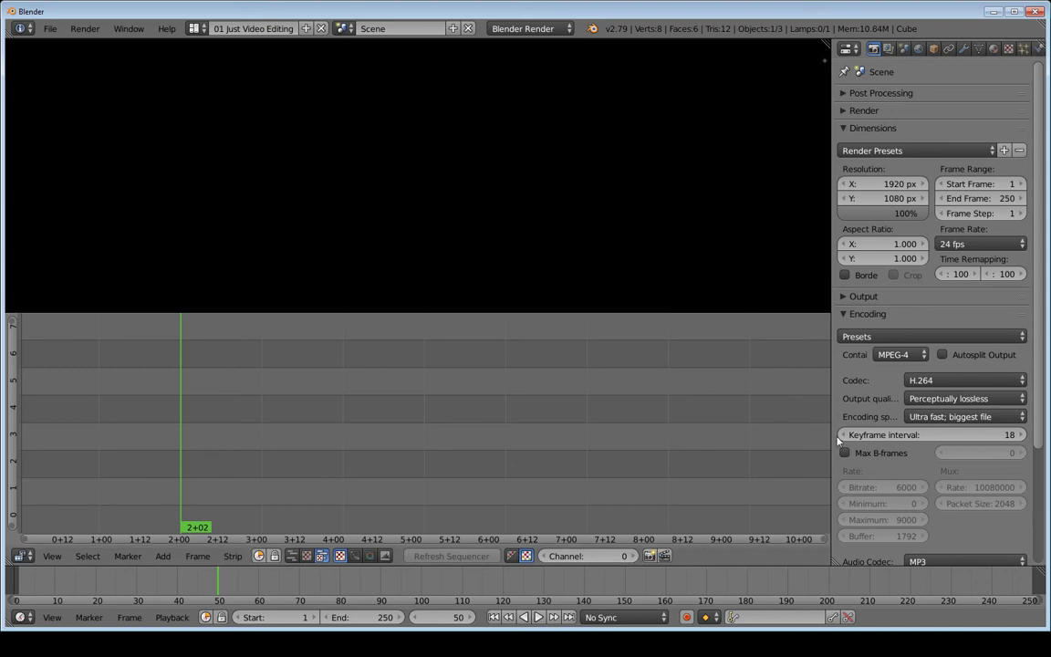
# Set the timeline's sync mode to AV-sync and return the playhead to the first frame.
pyautogui.click(604, 617)
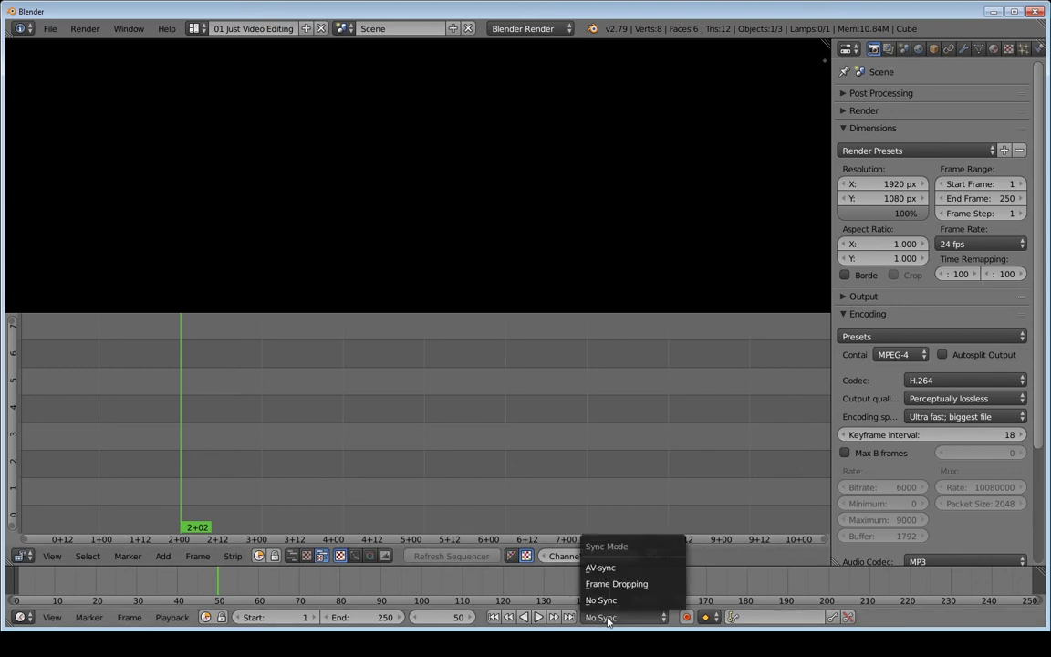
pyautogui.click(619, 566)
pyautogui.click(493, 617)
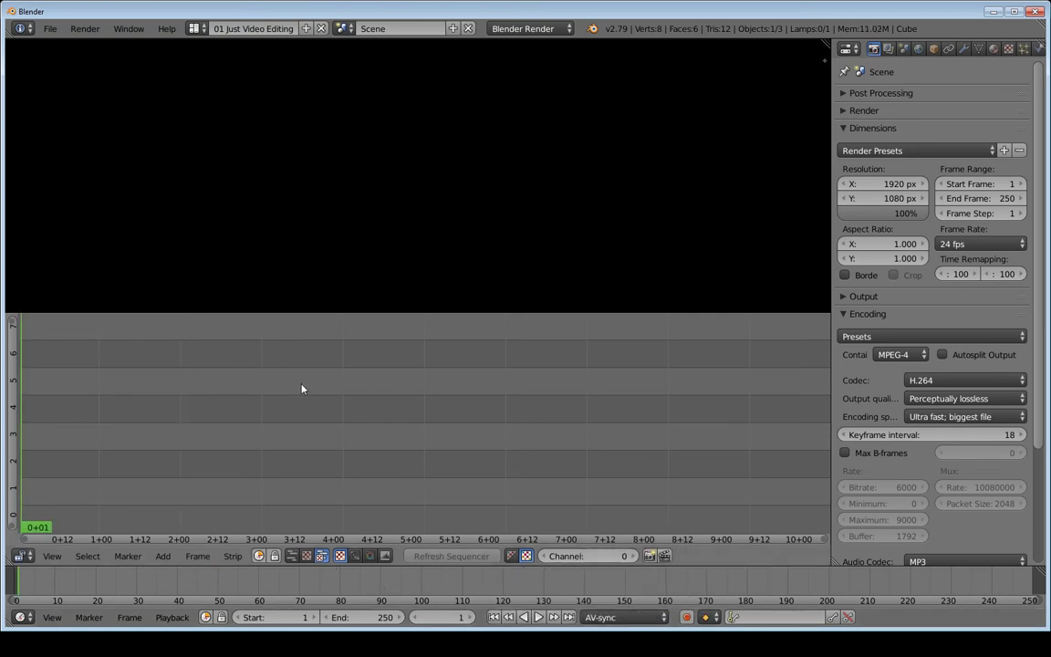
# Save the project as video_editing_default_01.blend in the project's Blender folder.
pyautogui.hotkey('ctrl', 's')
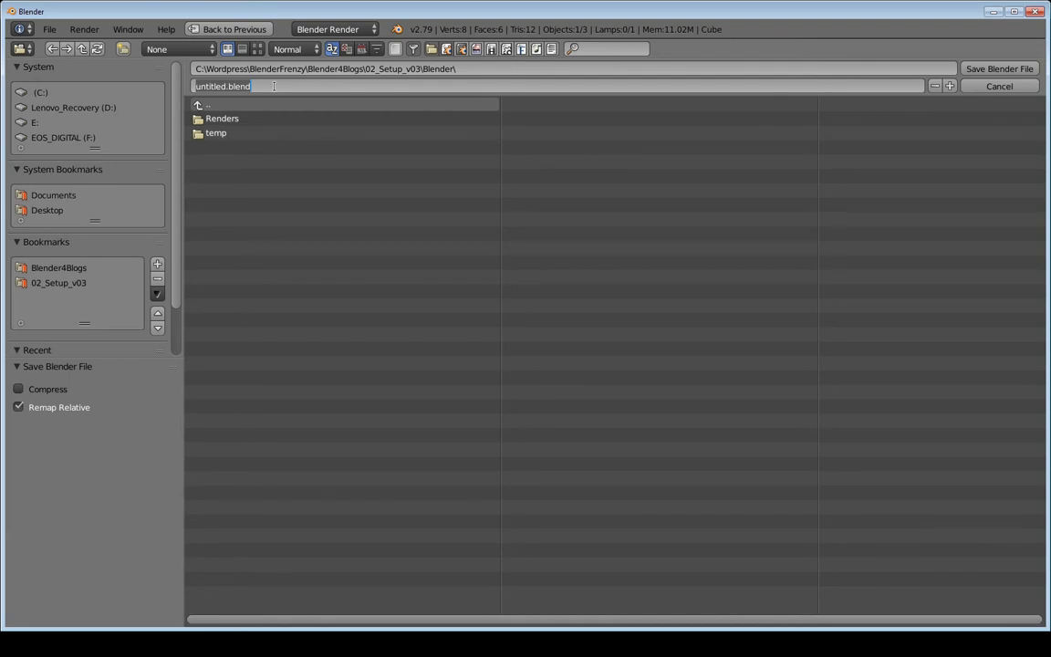
pyautogui.write('video_editing_de')
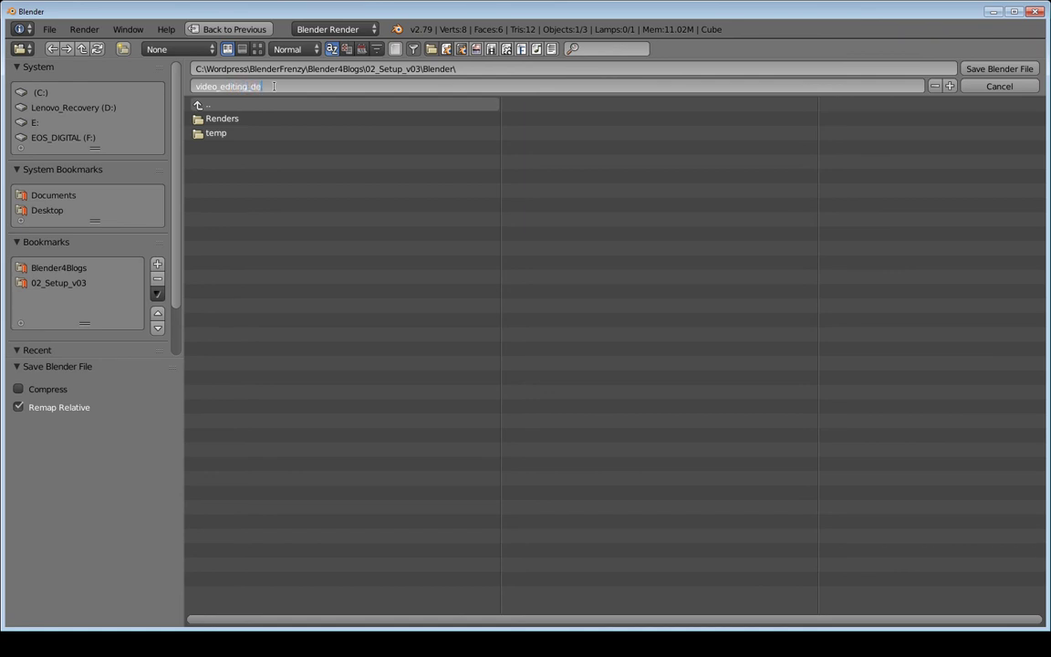
pyautogui.write('fault_01')
pyautogui.press('Return')
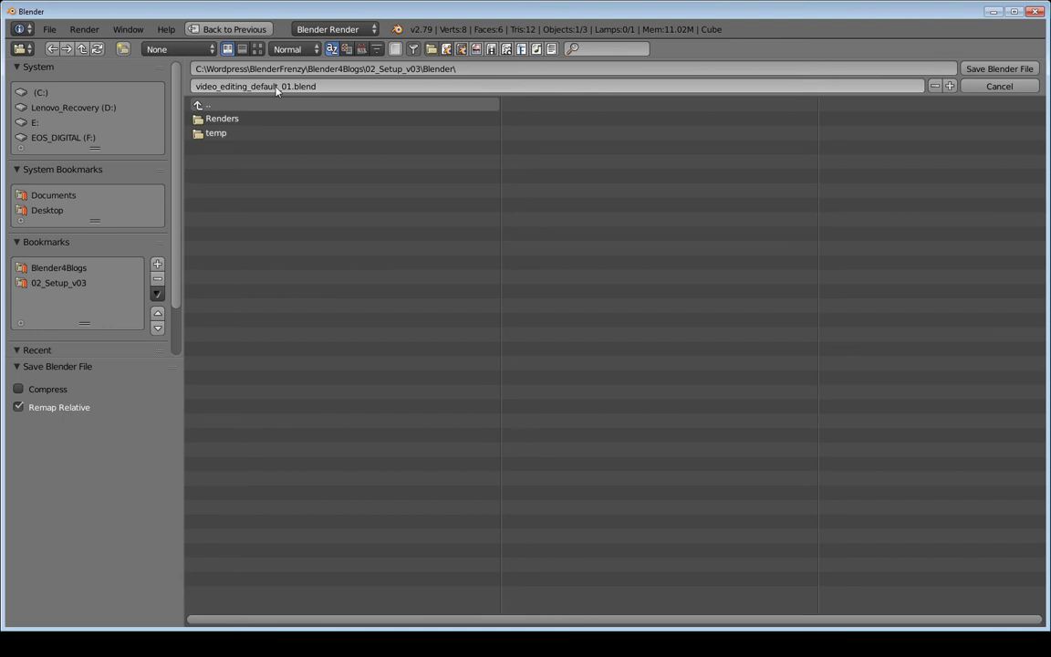
pyautogui.click(998, 68)
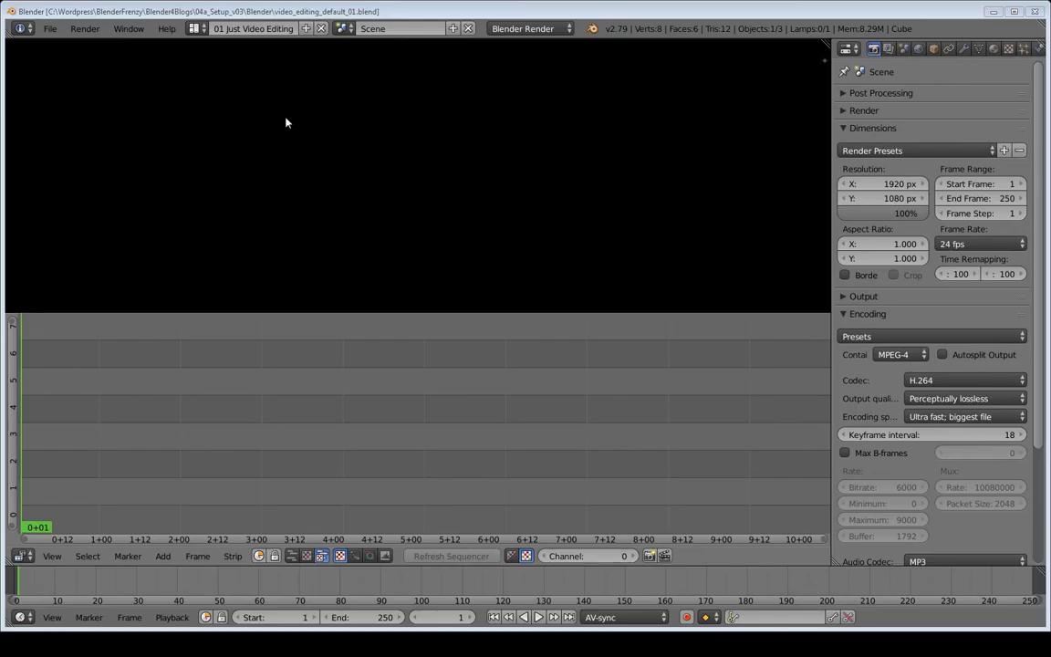
# Duplicate the Compositing screen layout and name the copy "02 Just Compositing".
pyautogui.click(194, 29)
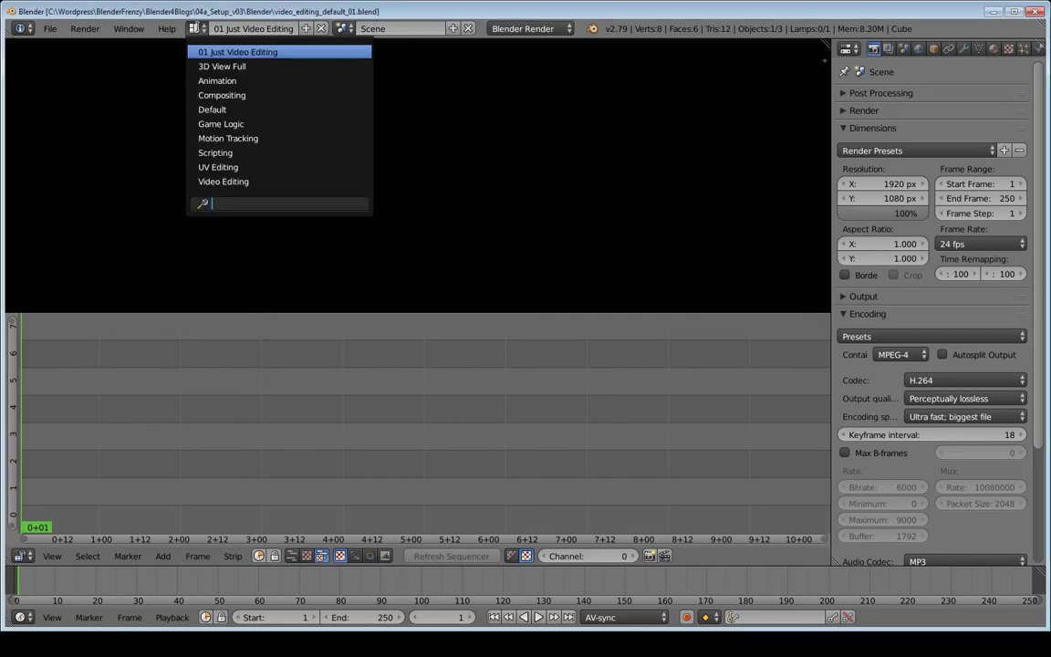
pyautogui.click(224, 97)
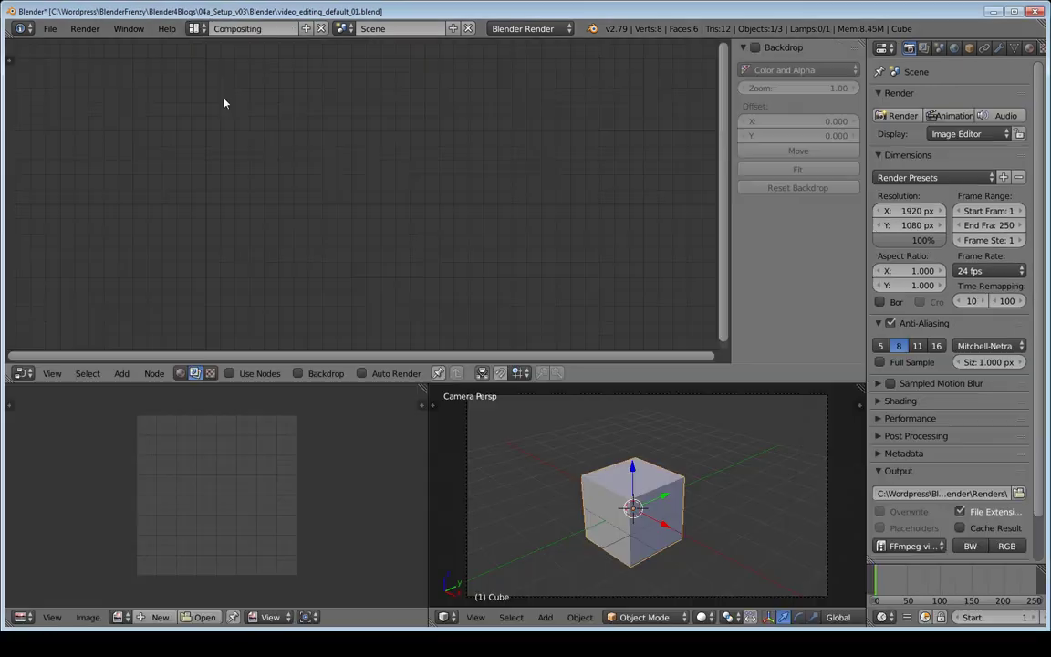
pyautogui.click(305, 28)
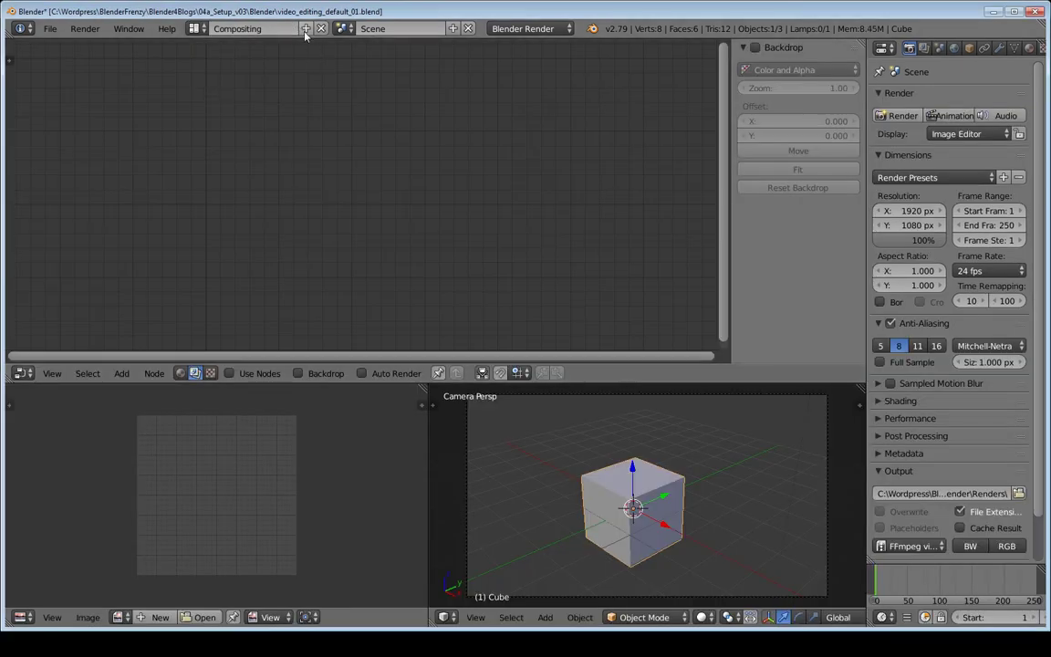
pyautogui.click(259, 31)
pyautogui.write('02 just Compositing')
pyautogui.press('Return')
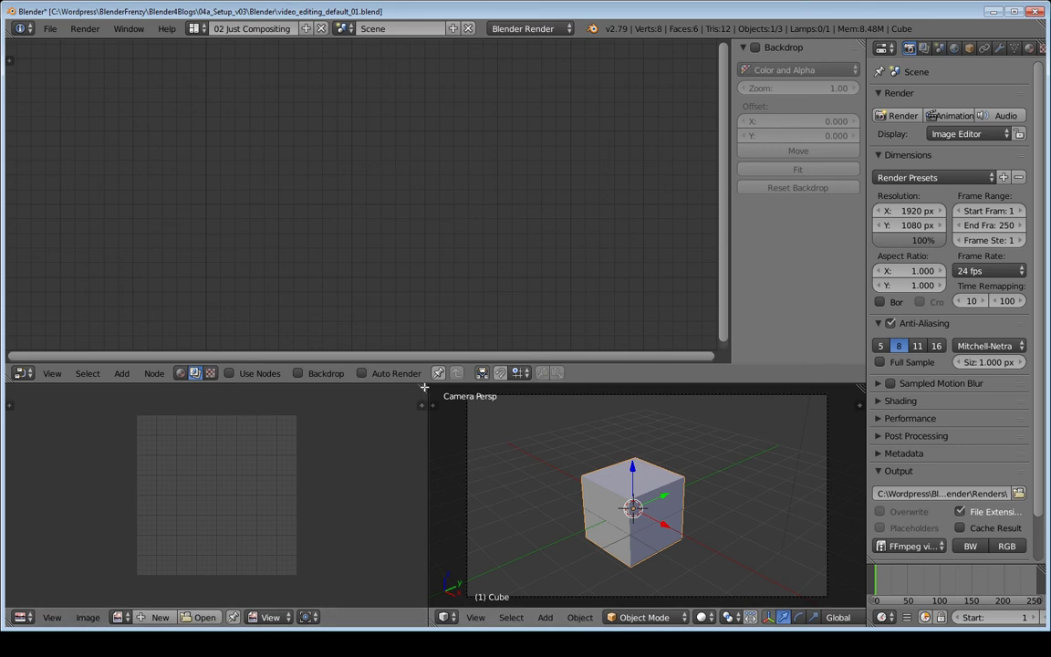
# Swap the 3D View with the UV/Image Editor, and try swapping the 3D View with the Node Editor and back.
pyautogui.moveTo(424, 387); pyautogui.dragTo(560, 443)
pyautogui.keyDown('ctrl'); pyautogui.moveTo(559, 443); pyautogui.dragTo(560, 440); pyautogui.keyUp('ctrl')
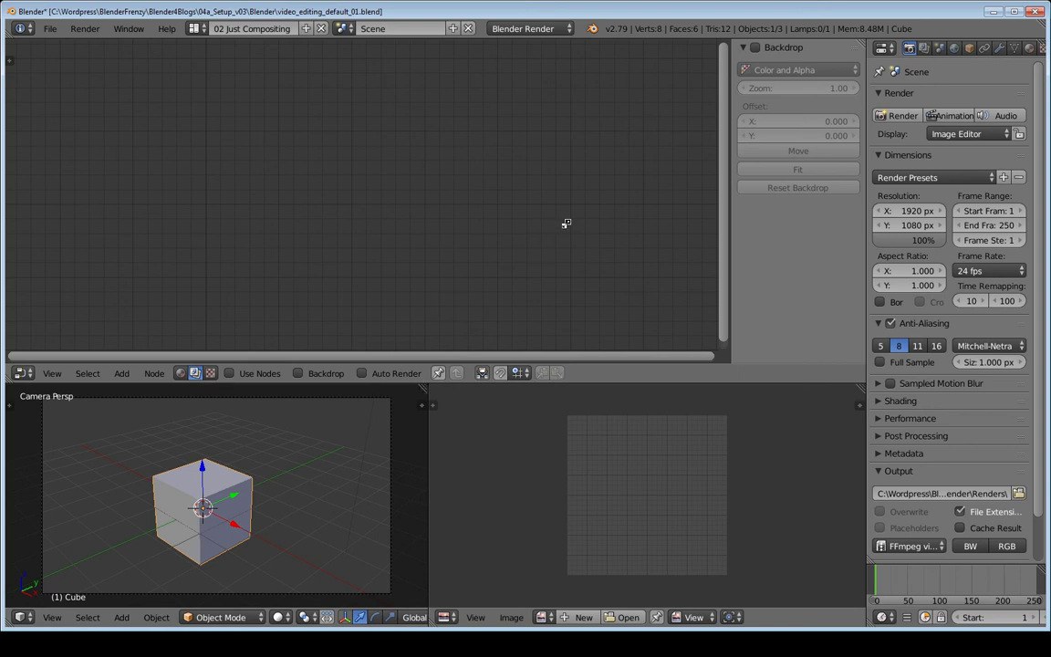
pyautogui.keyDown('ctrl'); pyautogui.moveTo(565, 224); pyautogui.dragTo(567, 227); pyautogui.keyUp('ctrl')
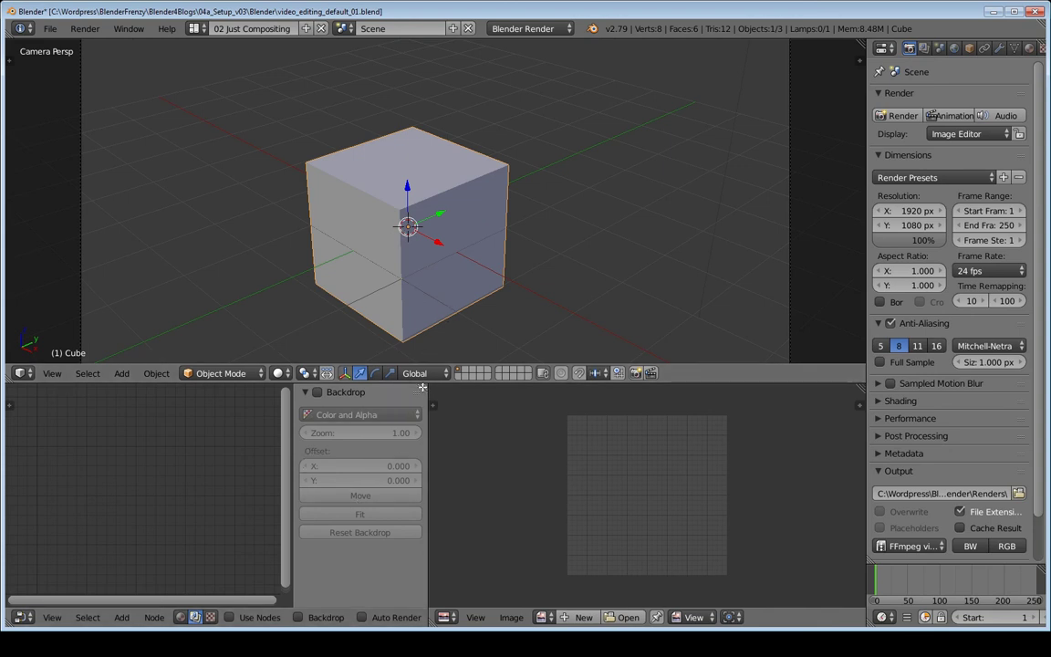
pyautogui.keyDown('ctrl'); pyautogui.moveTo(422, 388); pyautogui.dragTo(478, 295); pyautogui.keyUp('ctrl')
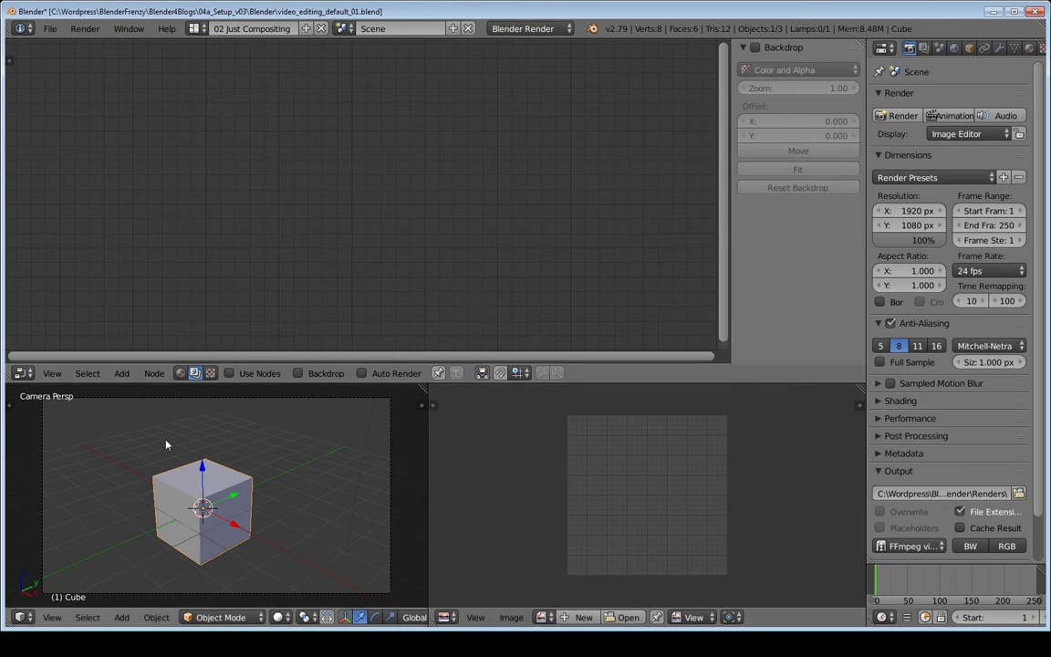
# Change the 3D View area to a Video Sequence Editor that shows only the image preview.
pyautogui.click(30, 617)
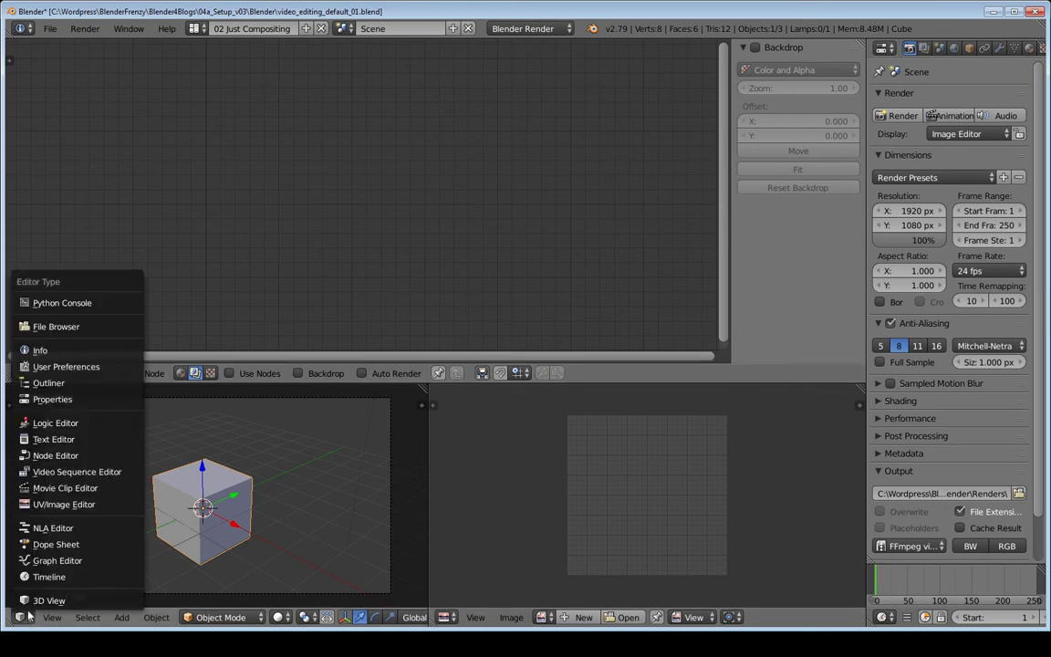
pyautogui.click(41, 470)
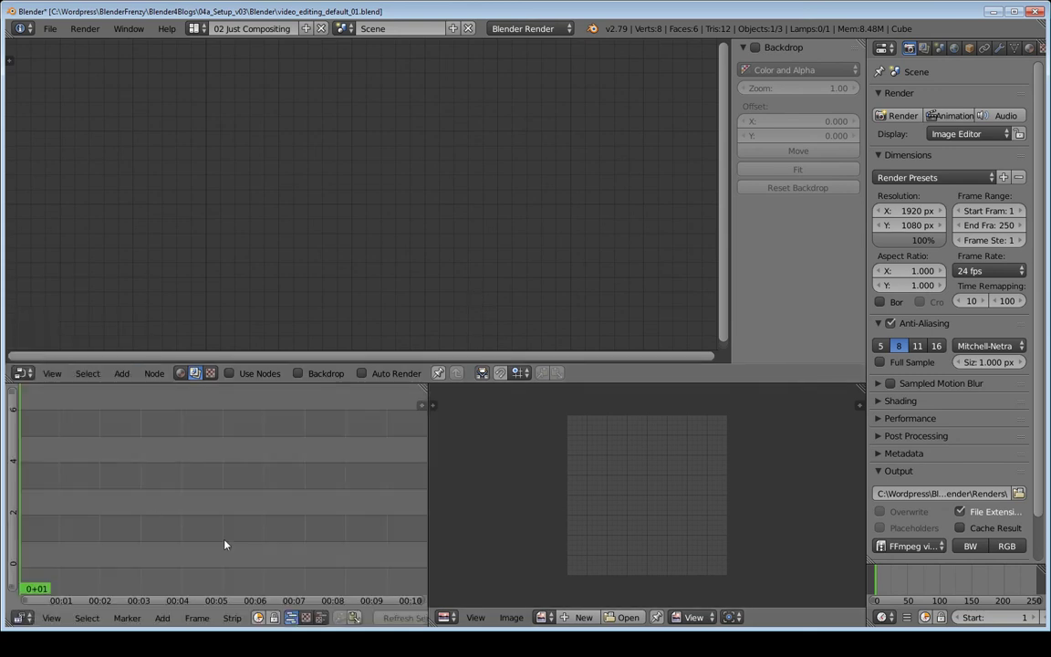
pyautogui.click(307, 618)
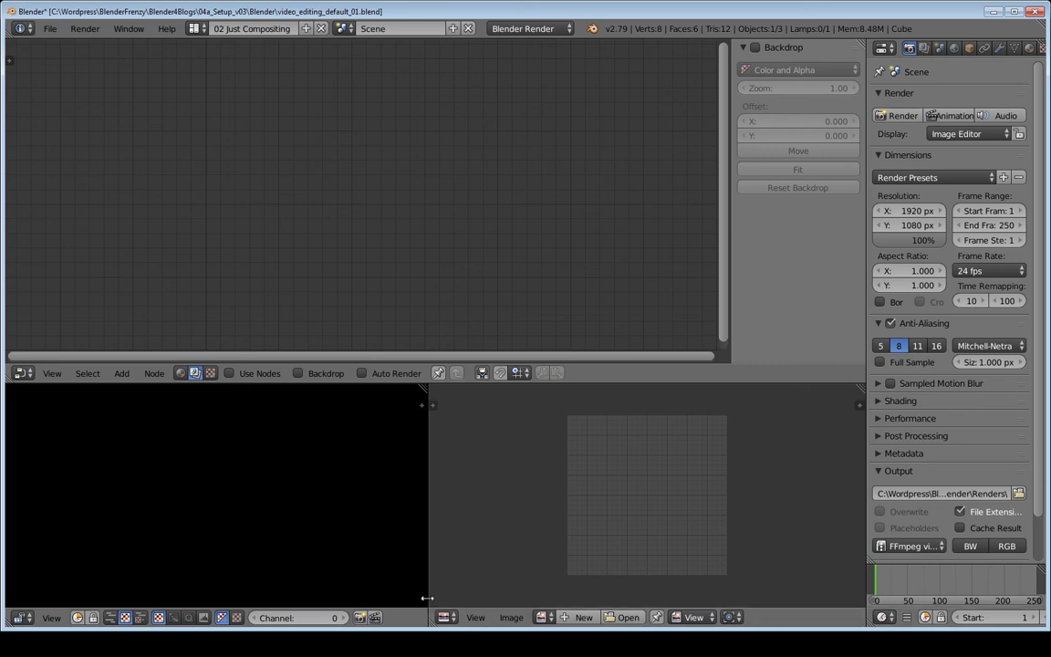
# Split strips off the sequencer preview and image editor, align them with the timeline and merge them so the timeline spans the full width.
pyautogui.moveTo(431, 623); pyautogui.dragTo(456, 554)
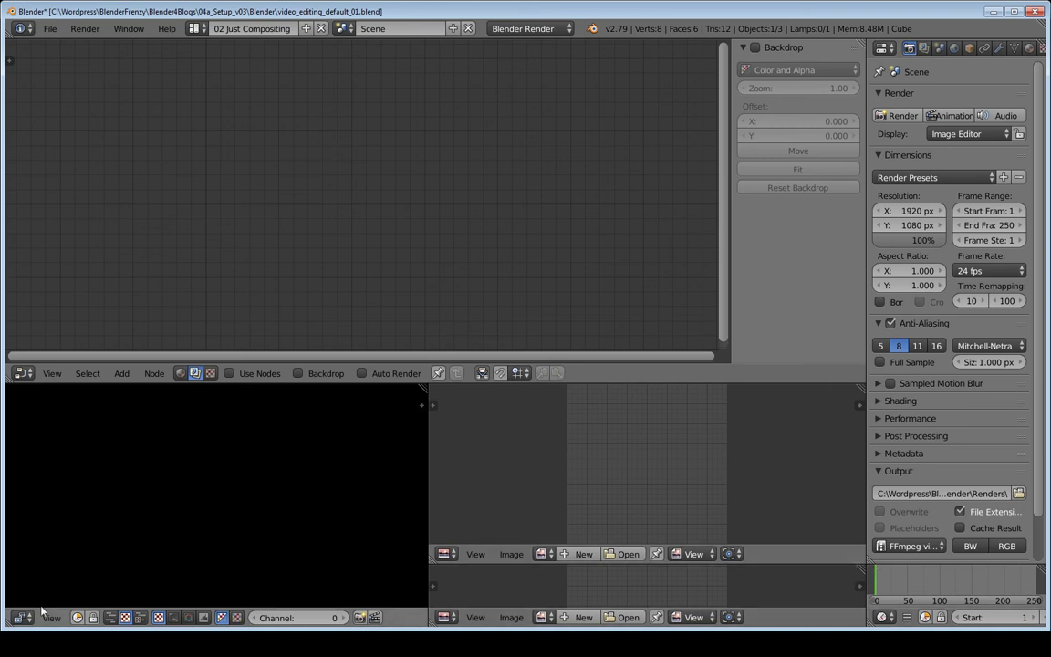
pyautogui.moveTo(11, 620); pyautogui.dragTo(63, 558)
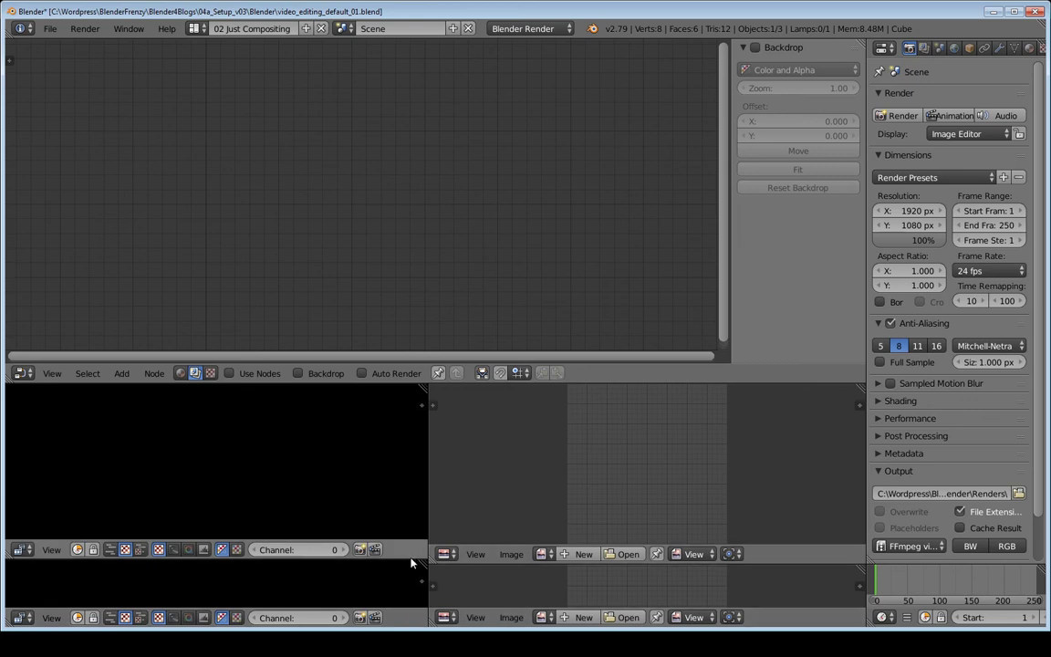
pyautogui.moveTo(410, 560); pyautogui.dragTo(438, 560)
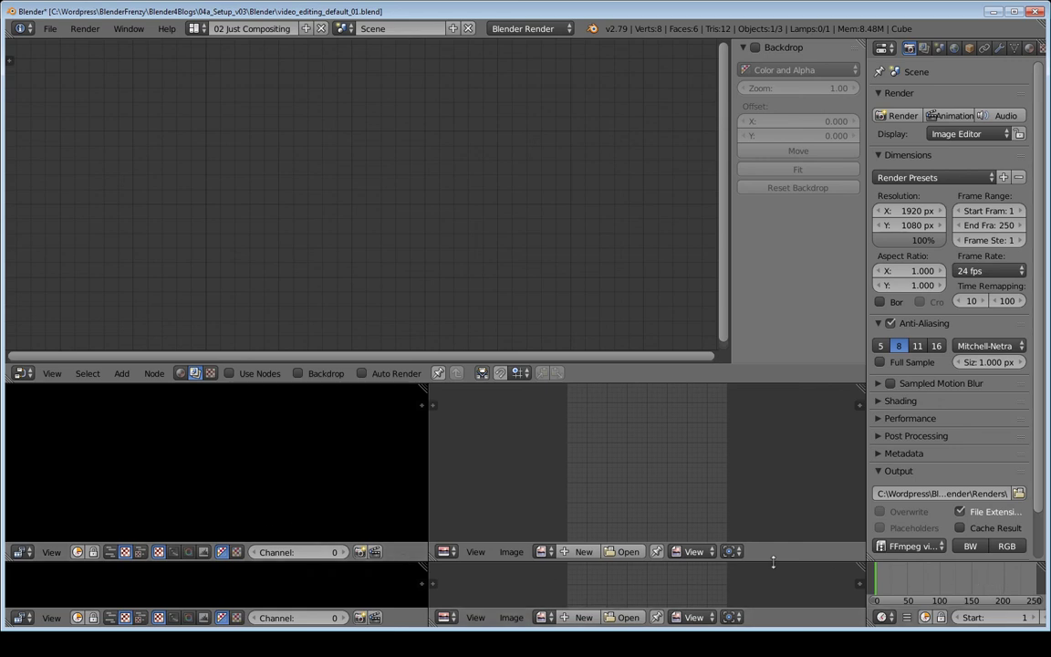
pyautogui.moveTo(424, 562)
pyautogui.mouseDown()
pyautogui.moveTo(424, 493)
pyautogui.moveTo(435, 558)
pyautogui.mouseUp()
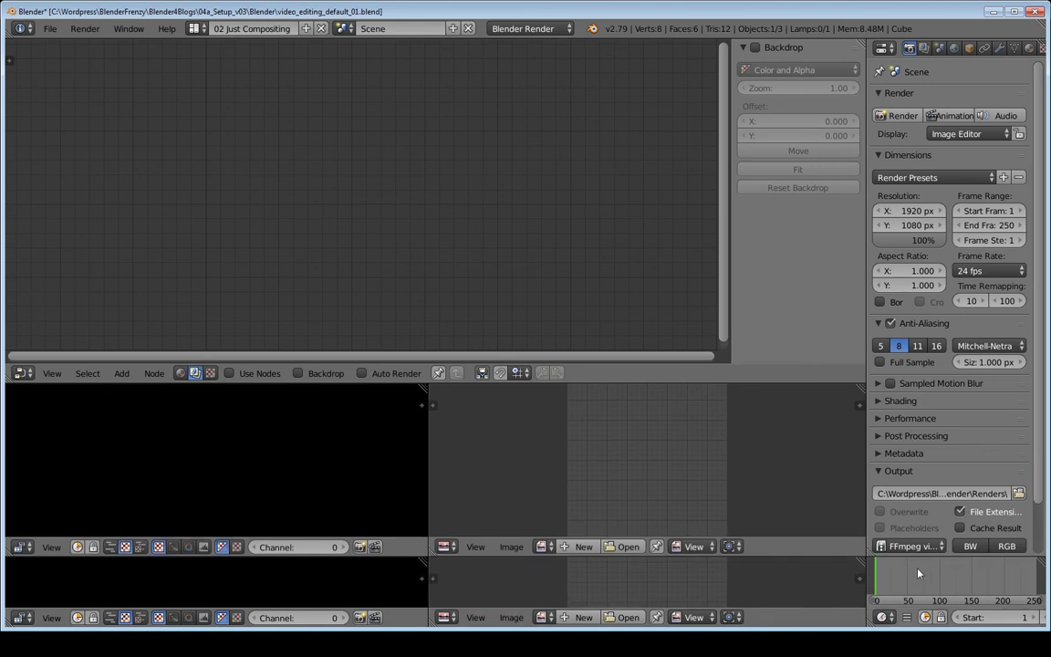
pyautogui.moveTo(869, 623); pyautogui.dragTo(801, 609)
pyautogui.moveTo(430, 622); pyautogui.dragTo(350, 598)
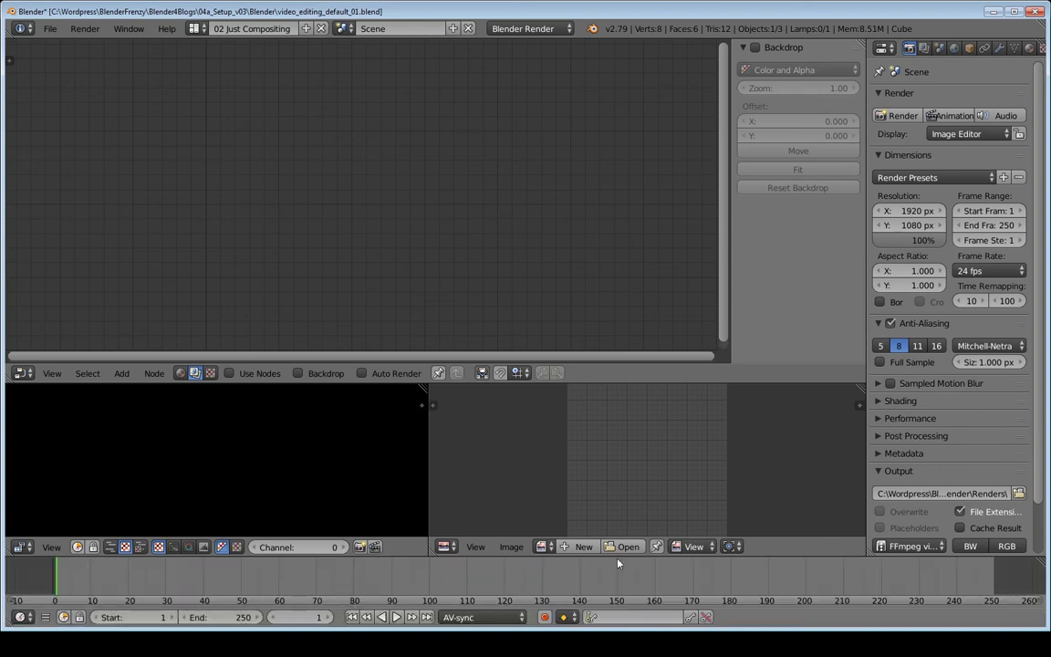
pyautogui.moveTo(618, 558); pyautogui.dragTo(620, 564)
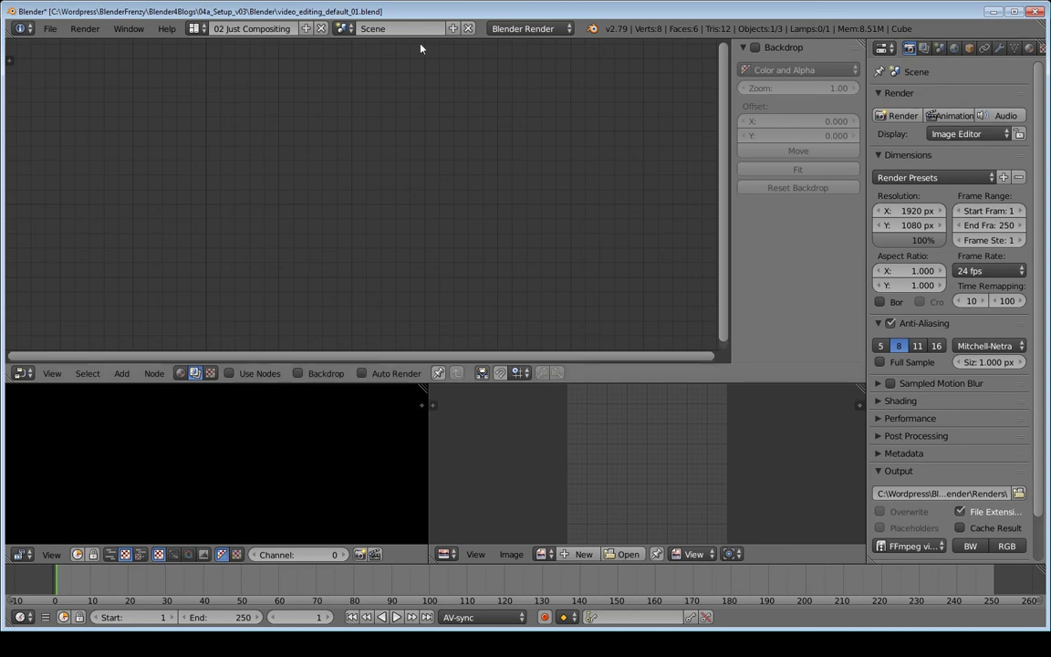
# Collapse the render settings panels in both custom layouts, ordering those in 02 Just Compositing as Post Processing, Render, Dimensions, Output, Encoding first.
pyautogui.click(195, 28)
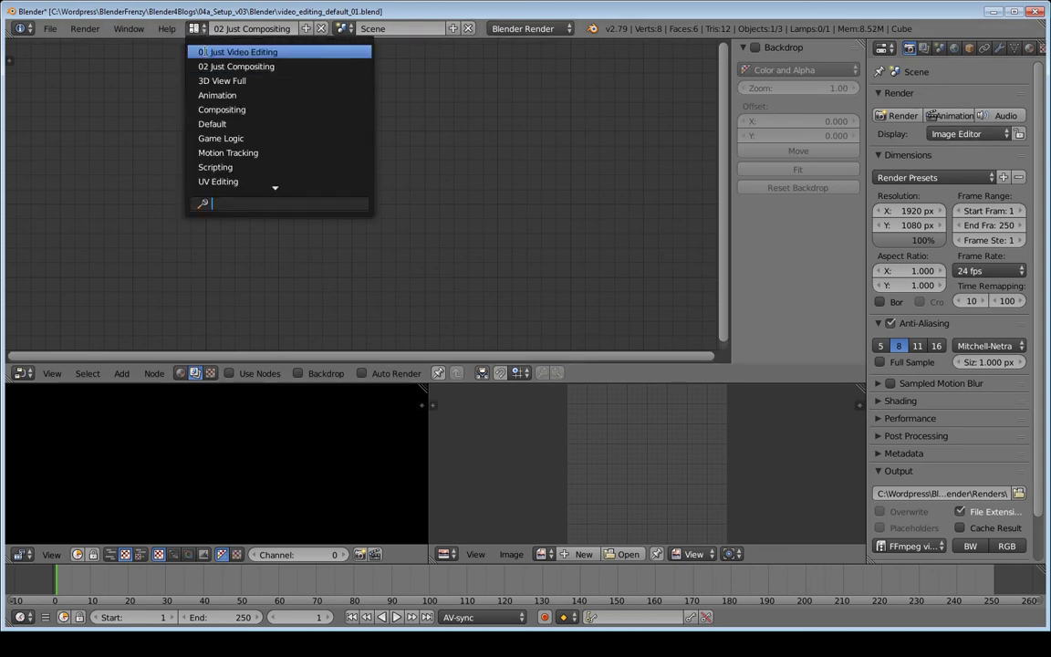
pyautogui.click(235, 52)
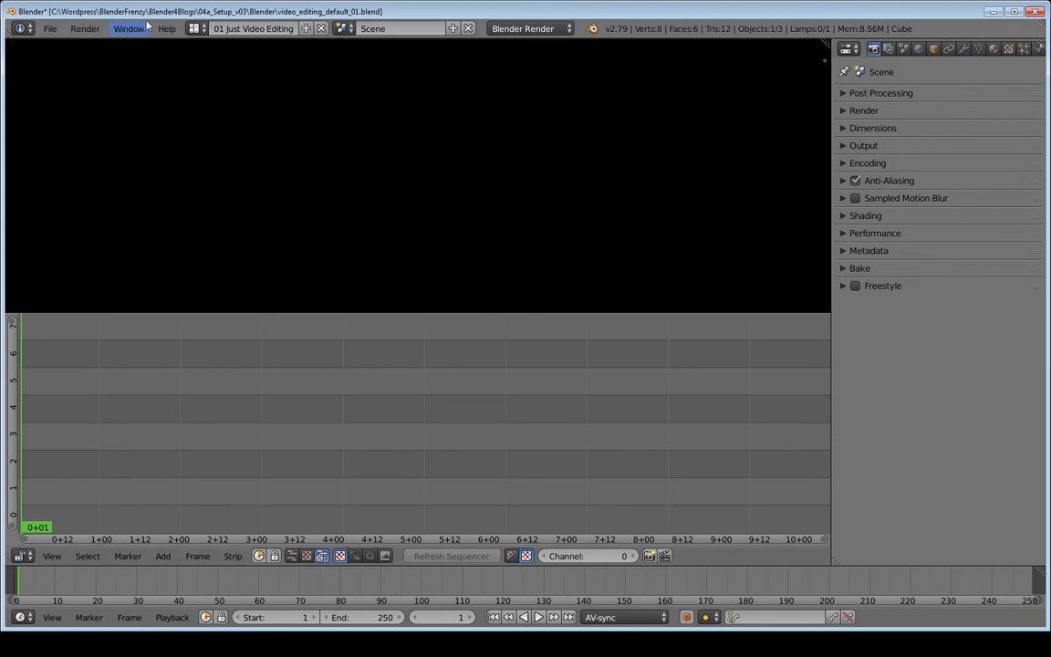
pyautogui.click(195, 28)
pyautogui.click(235, 64)
pyautogui.moveTo(889, 93); pyautogui.dragTo(910, 369)
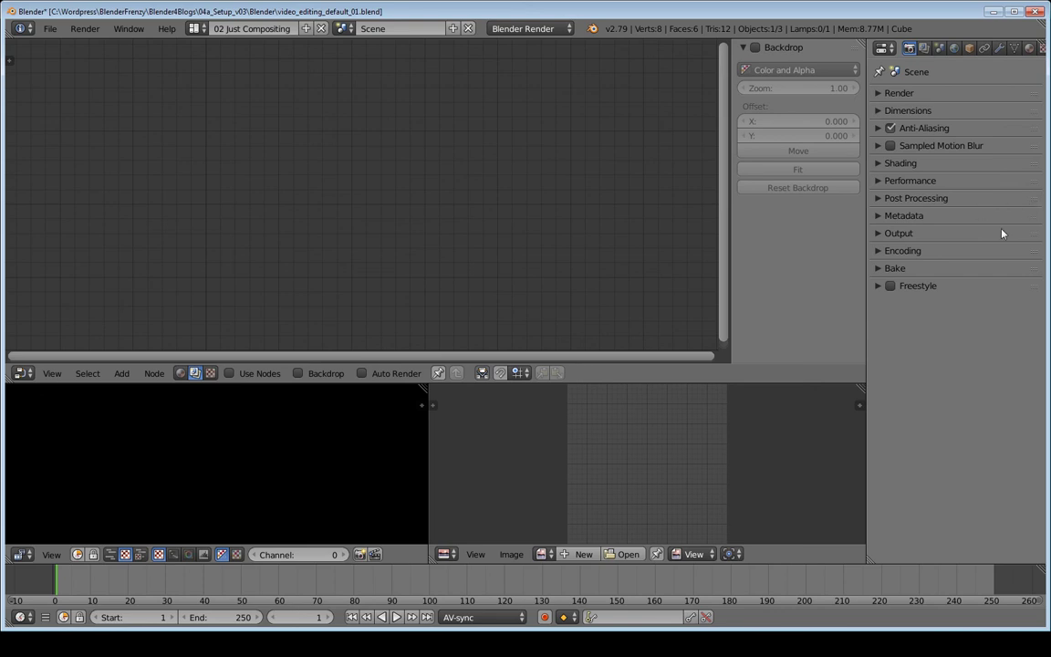
pyautogui.moveTo(1032, 198); pyautogui.dragTo(1032, 93)
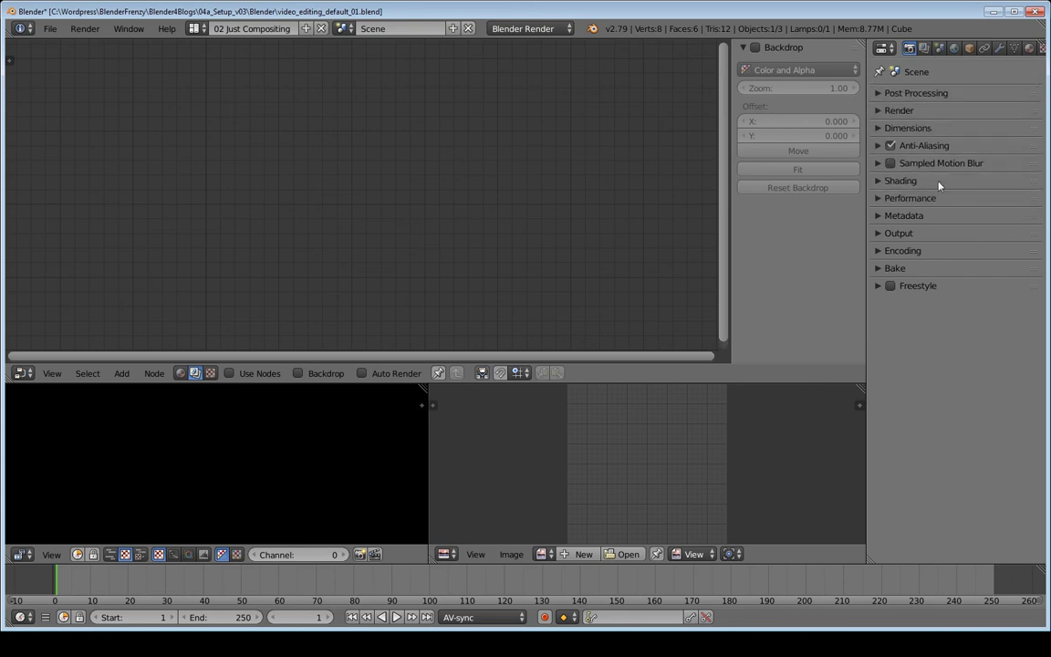
pyautogui.moveTo(1031, 233); pyautogui.dragTo(1031, 145)
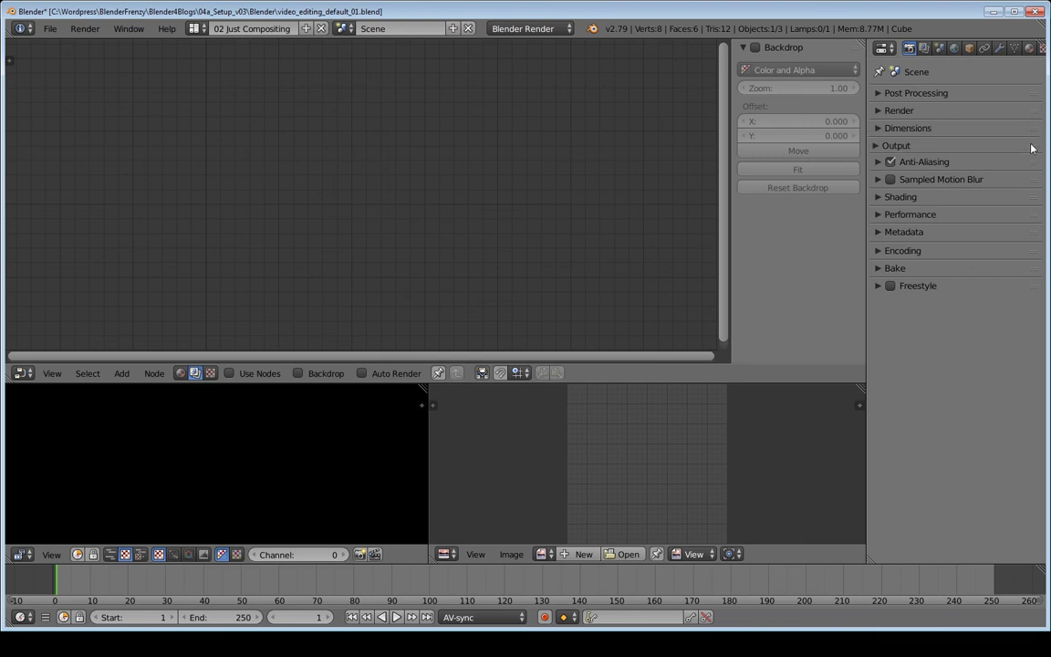
pyautogui.moveTo(1031, 250); pyautogui.dragTo(1031, 164)
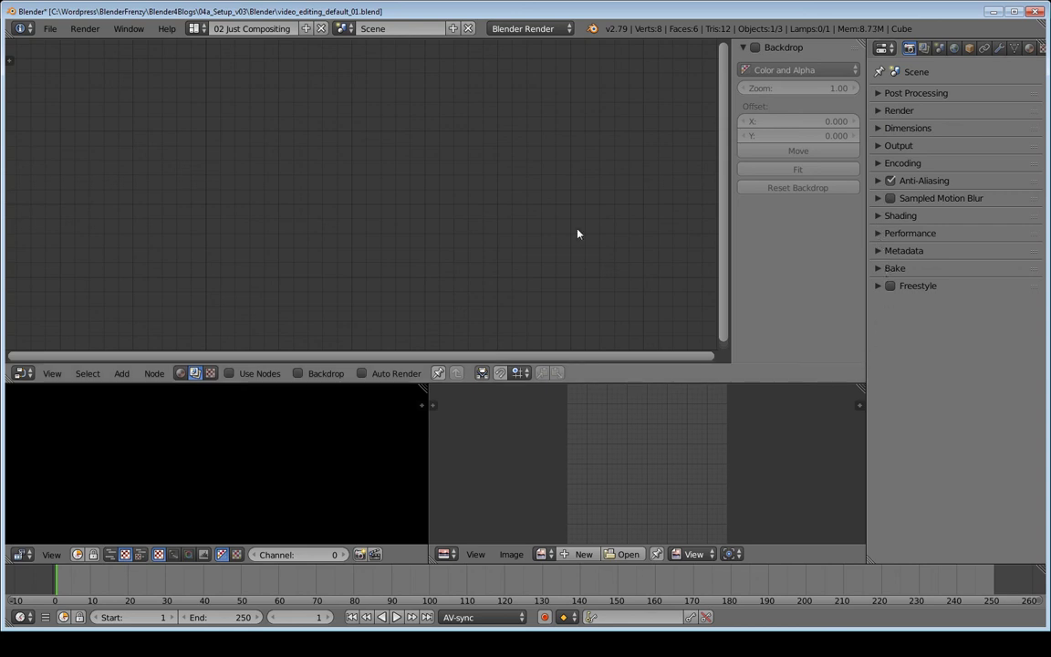
# Duplicate the UV Editing screen layout and name the copy "03 Just Rendering".
pyautogui.click(195, 28)
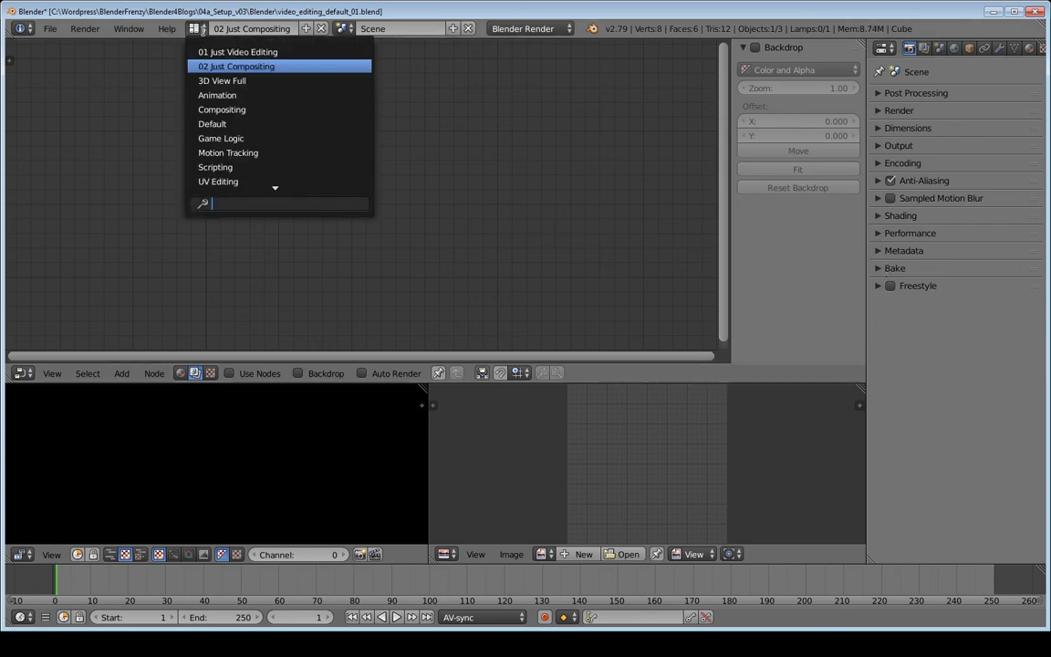
pyautogui.click(235, 179)
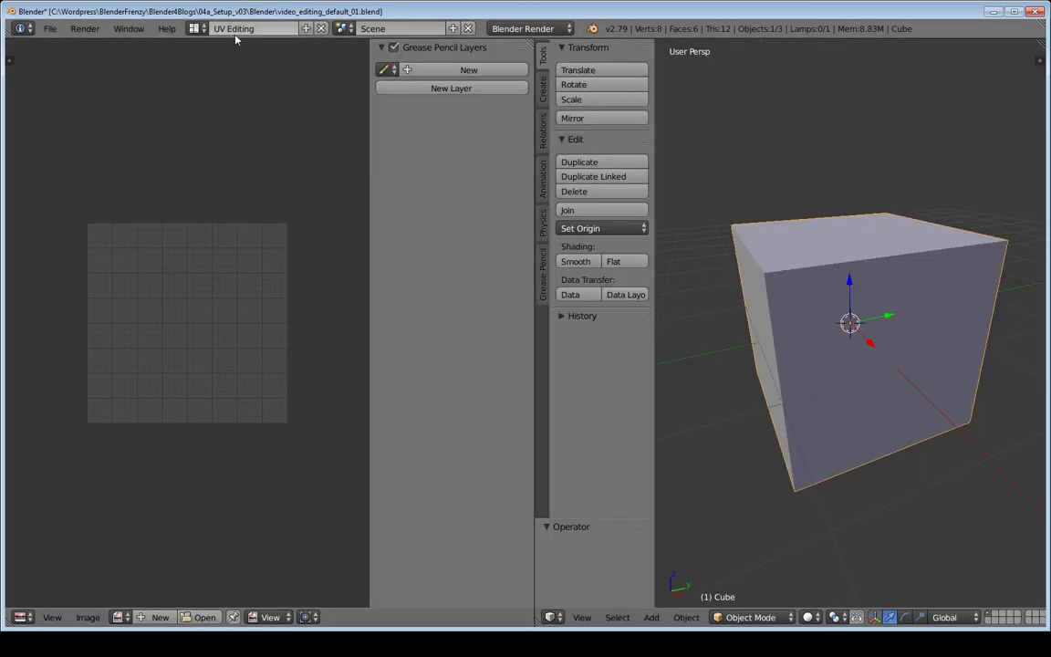
pyautogui.click(305, 28)
pyautogui.write('03 just Rendering')
pyautogui.press('Return')
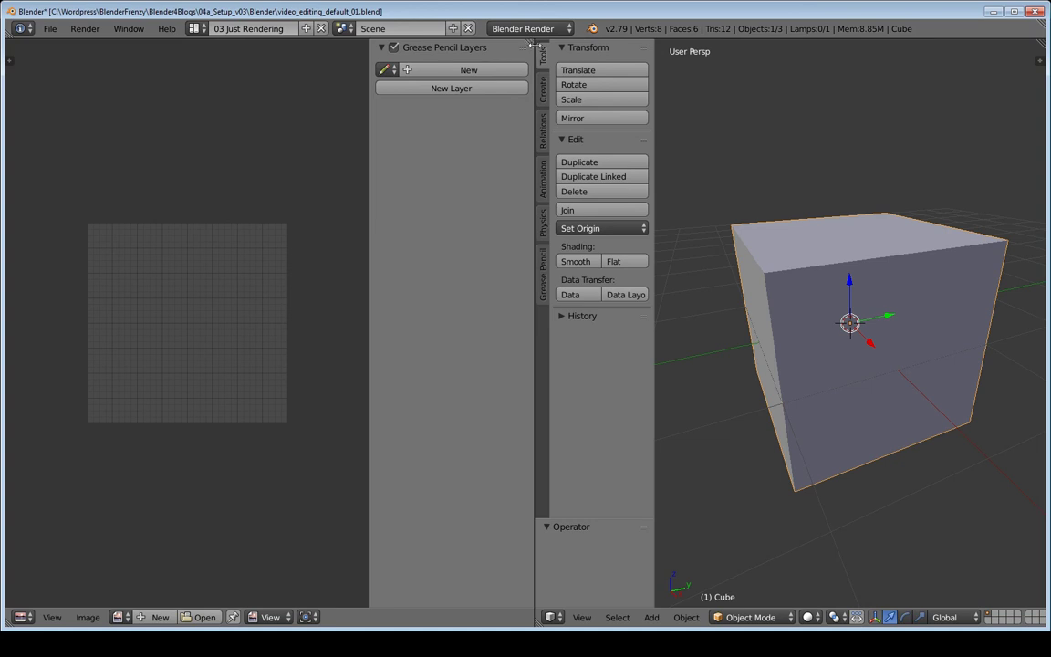
# Expand the UV/Image Editor over the 3D View and split off a full-width Timeline area beneath it.
pyautogui.moveTo(529, 40); pyautogui.dragTo(701, 102)
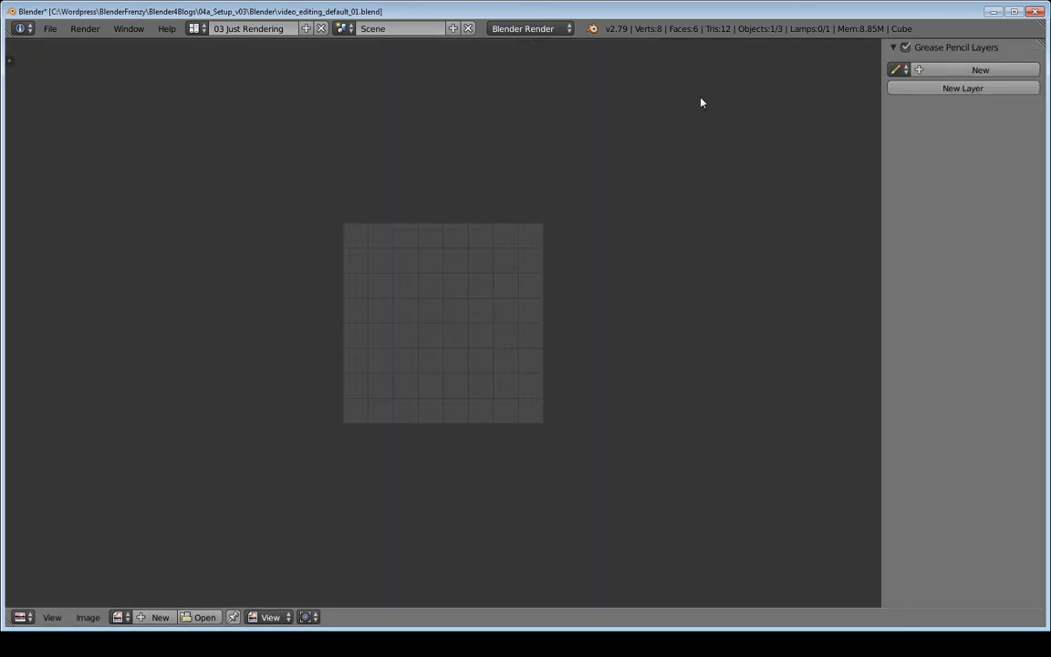
pyautogui.moveTo(8, 623); pyautogui.dragTo(14, 546)
pyautogui.click(22, 616)
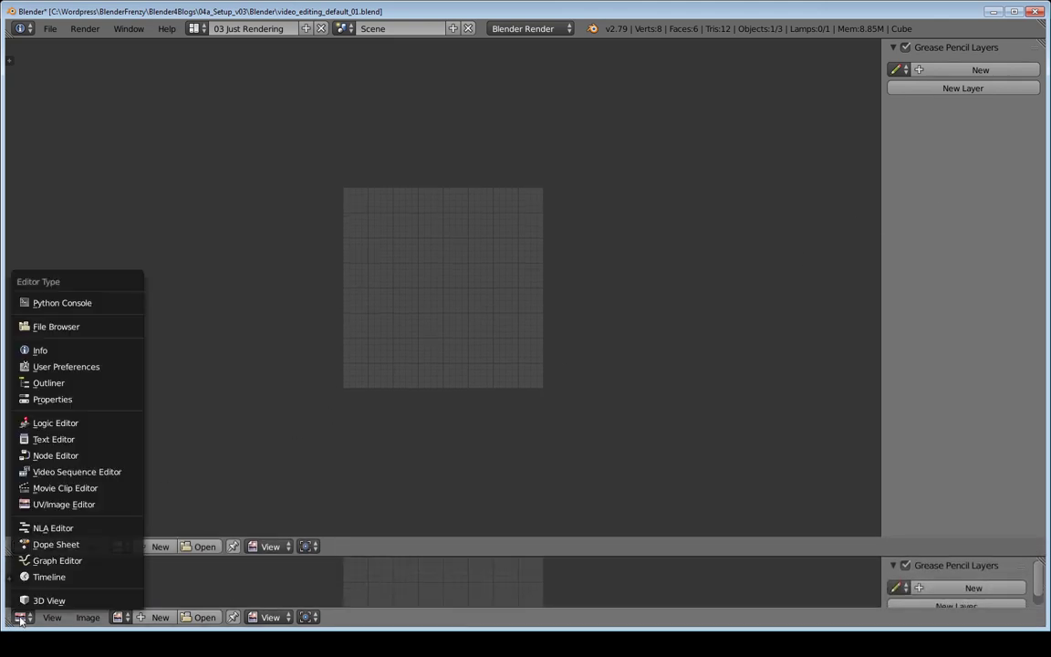
pyautogui.click(41, 576)
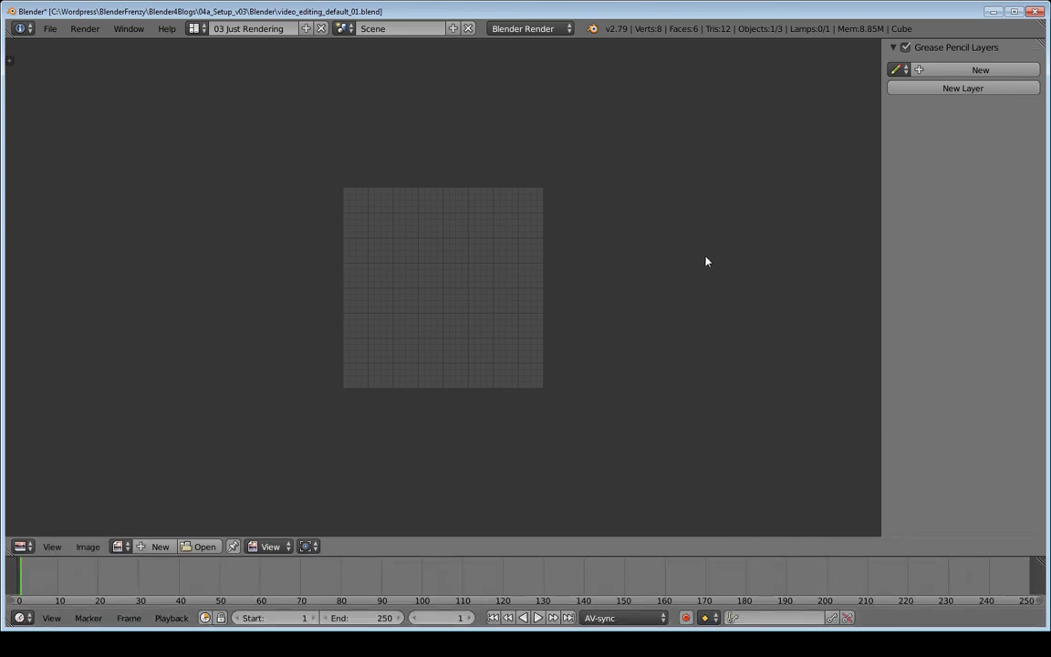
# Hide the image editor's Grease Pencil sidebar and split off a narrow Properties editor beside the image area.
pyautogui.press('n')
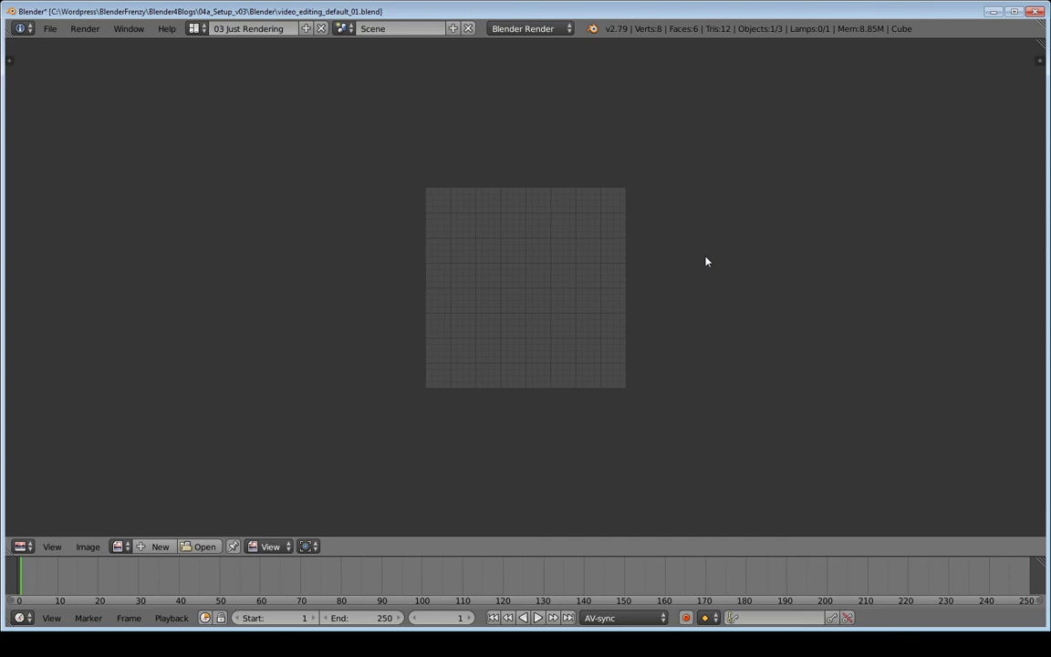
pyautogui.press('n')
pyautogui.press('n')
pyautogui.moveTo(1039, 42); pyautogui.dragTo(839, 54)
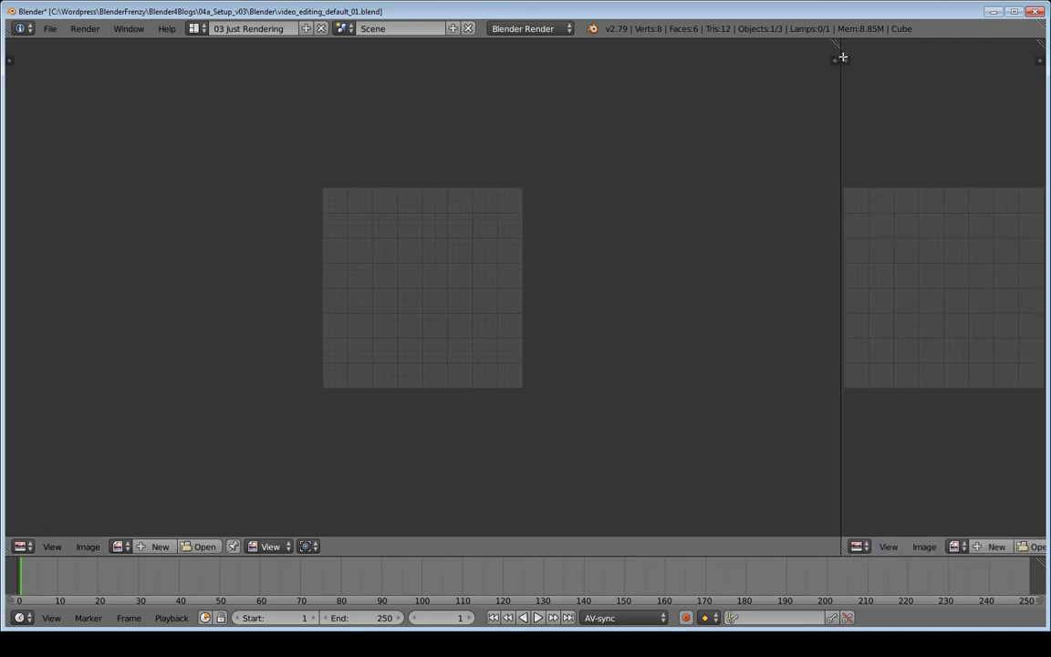
pyautogui.click(853, 546)
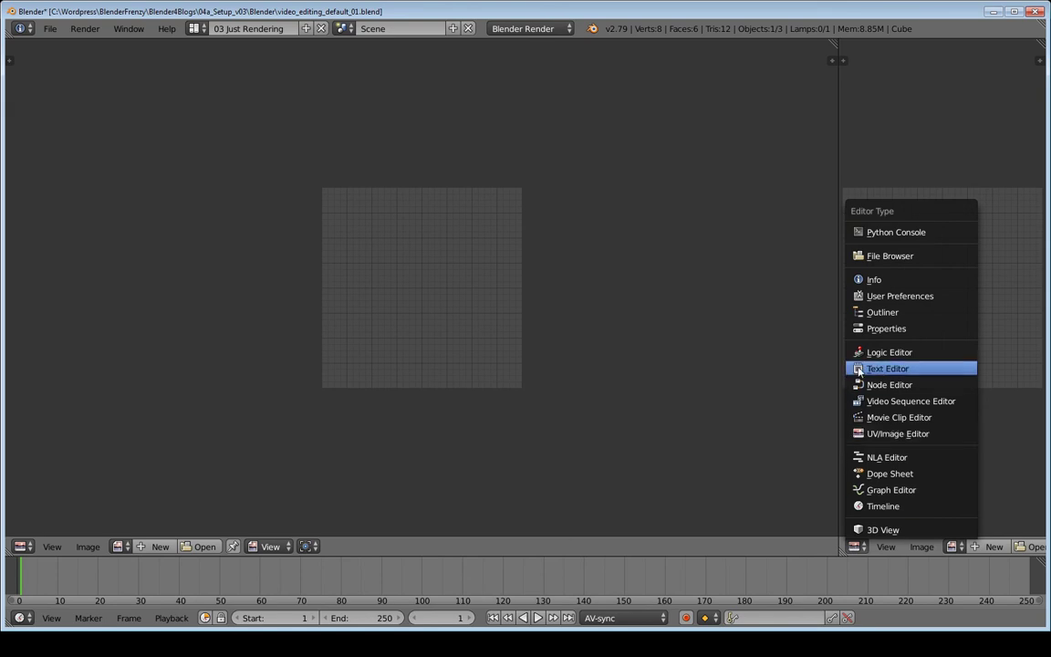
pyautogui.click(881, 328)
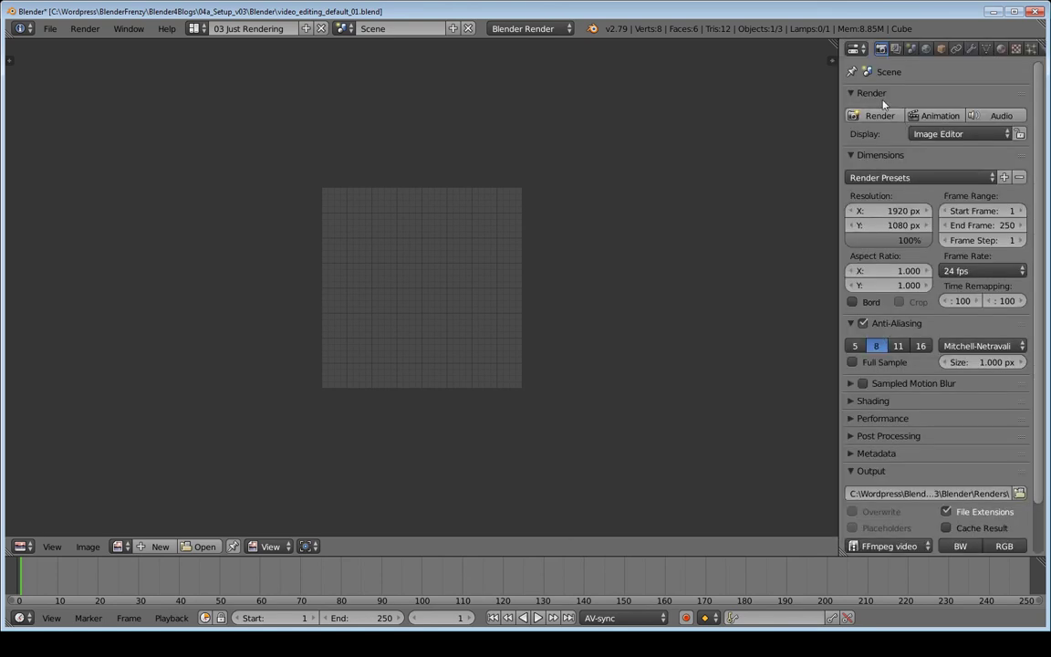
# Collapse all render settings panels in 03 Just Rendering and put Post Processing, Render, Dimensions, Output and Encoding first.
pyautogui.moveTo(871, 92); pyautogui.dragTo(881, 255)
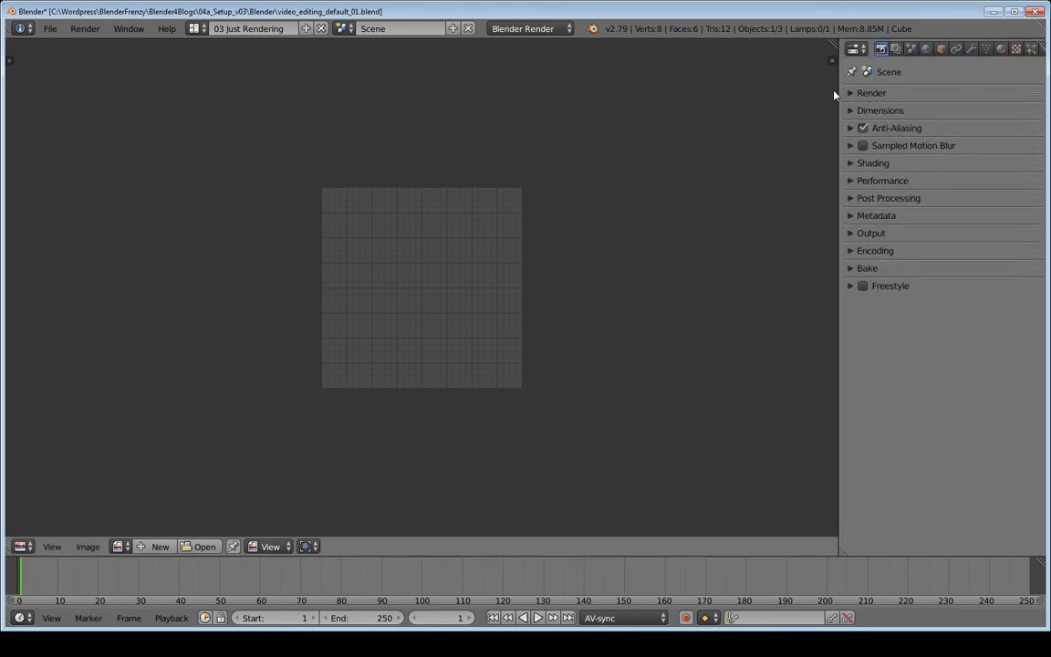
pyautogui.moveTo(1037, 198); pyautogui.dragTo(1033, 94)
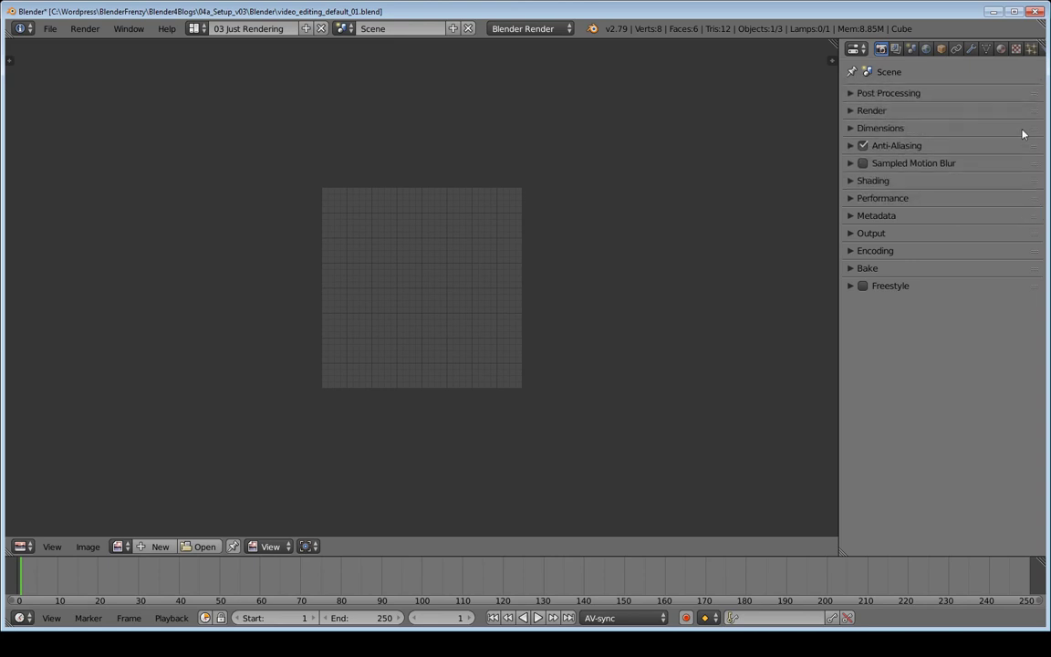
pyautogui.moveTo(1039, 235); pyautogui.dragTo(1034, 146)
pyautogui.moveTo(1032, 253); pyautogui.dragTo(1035, 164)
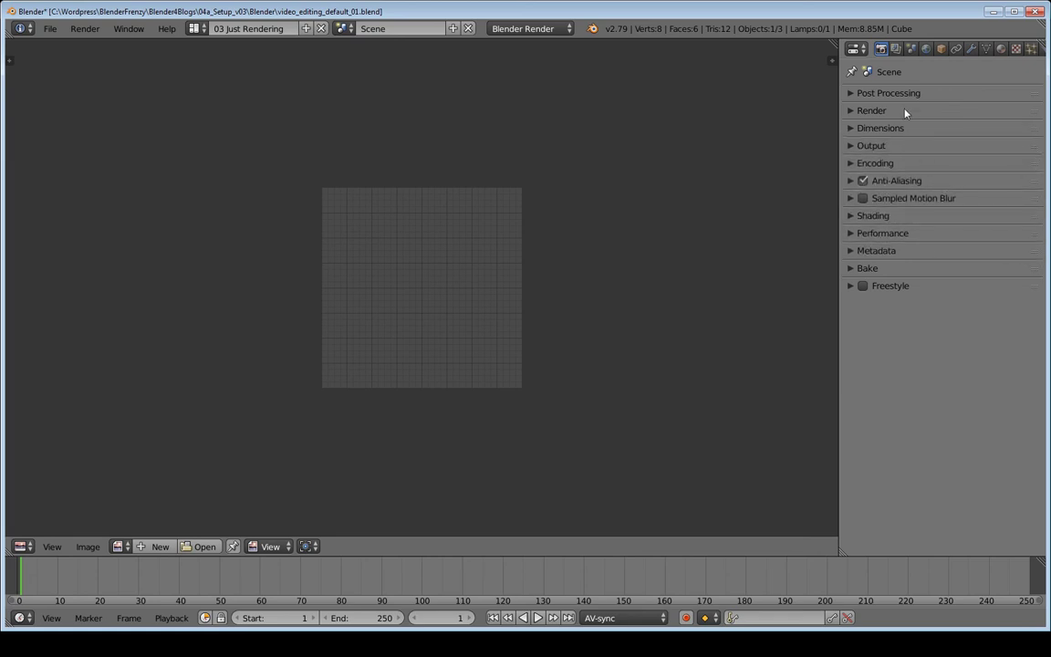
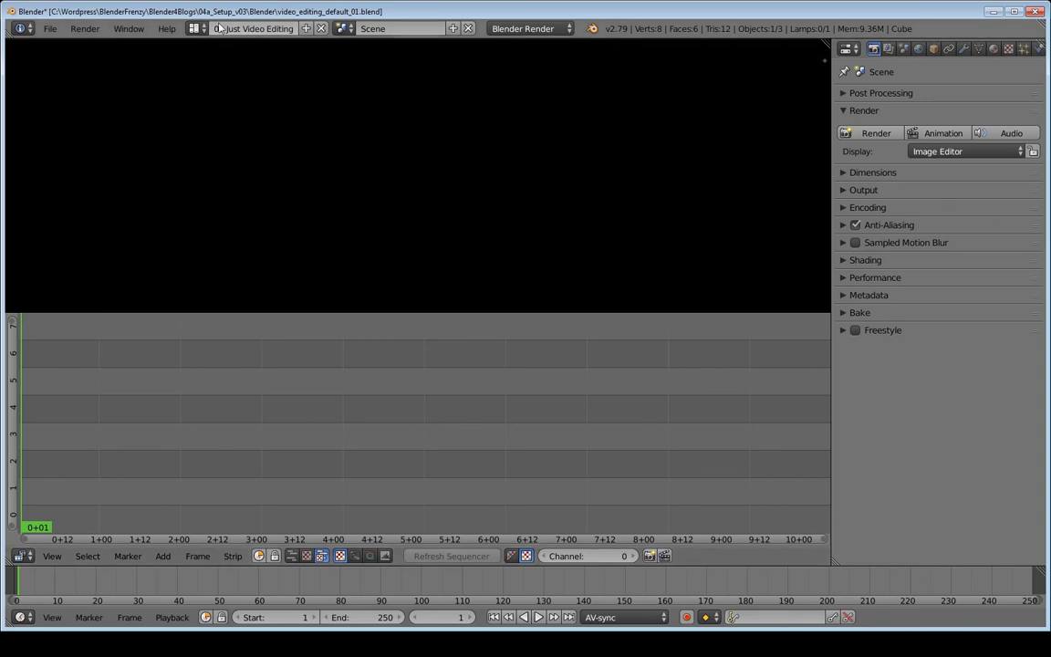
# Try New Window as the render display in 01 Just Video Editing and check the setting in the 03 Just Rendering layout.
pyautogui.click(971, 150)
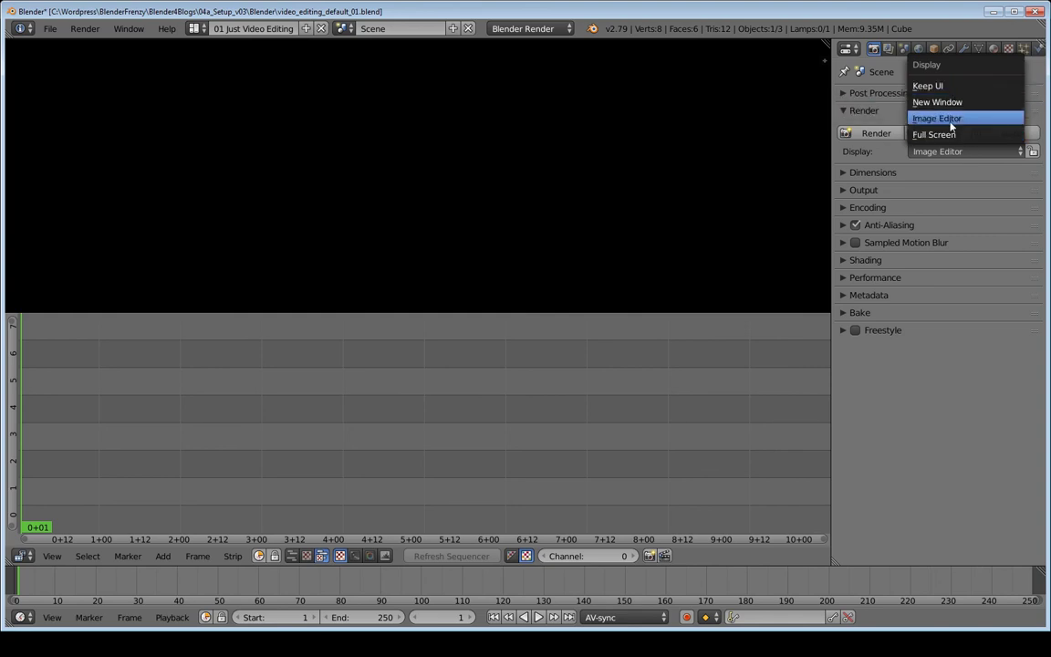
pyautogui.click(954, 104)
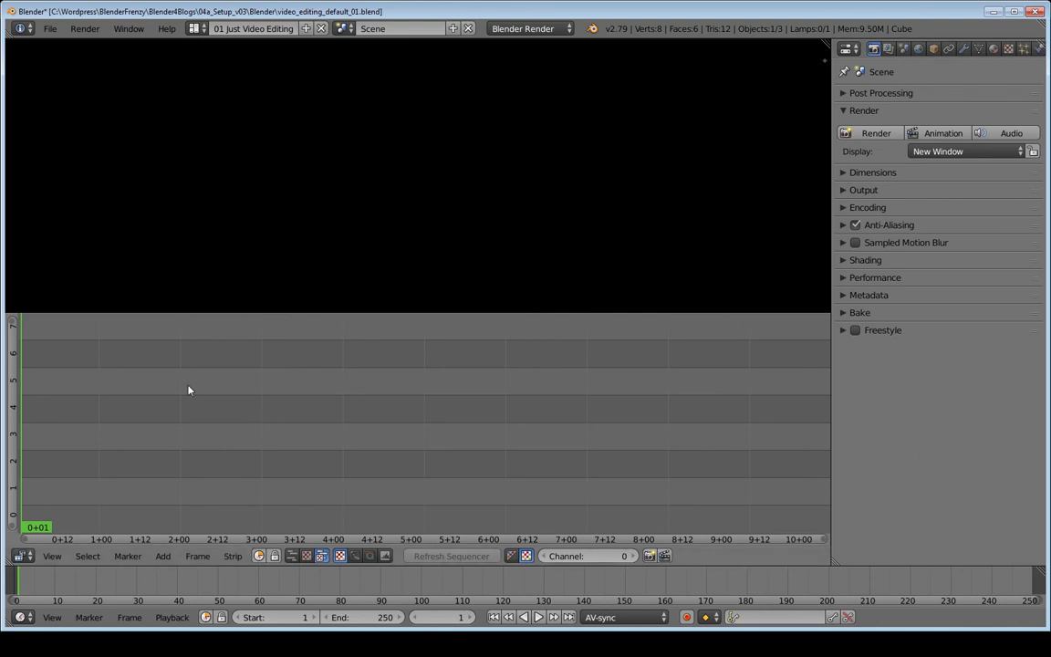
pyautogui.click(194, 29)
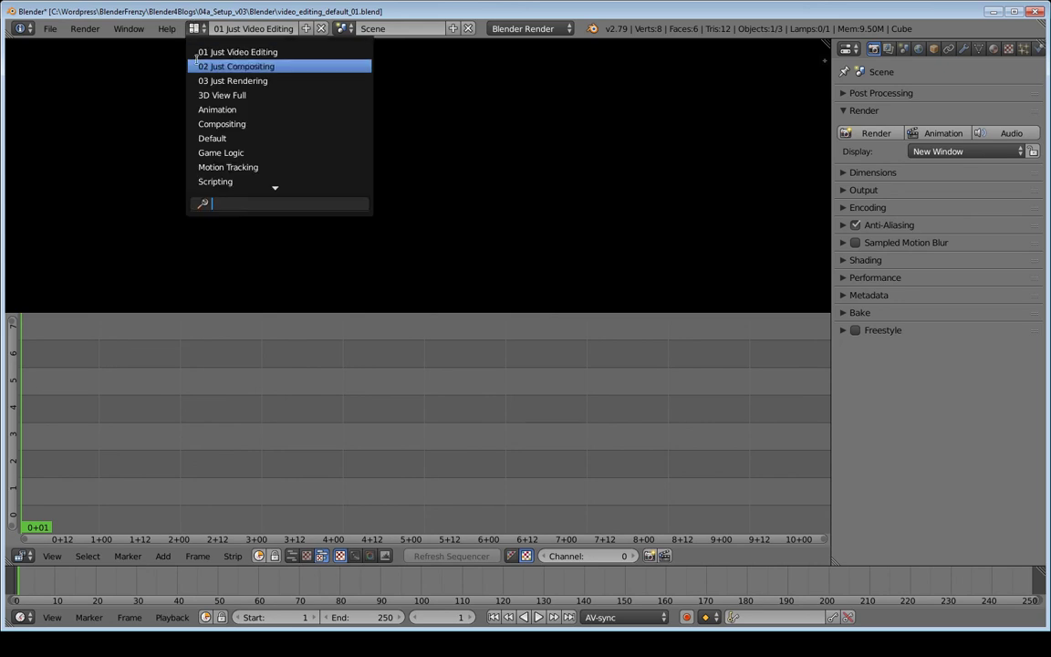
pyautogui.click(233, 77)
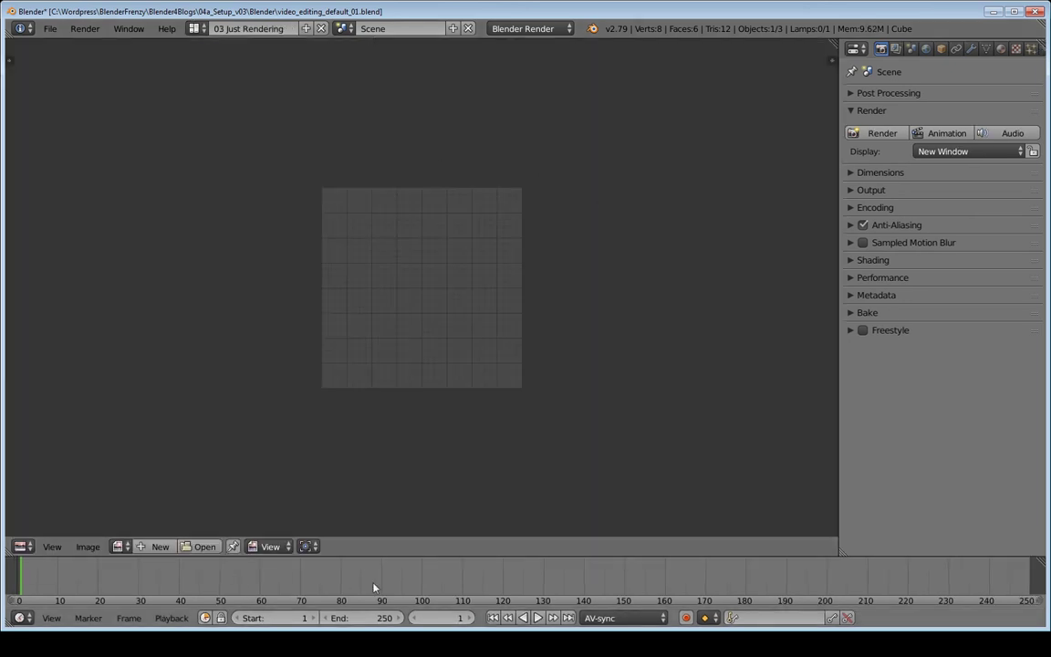
# Set the render display to Keep UI in 03 Just Rendering and return to the 01 Just Video Editing layout.
pyautogui.click(956, 151)
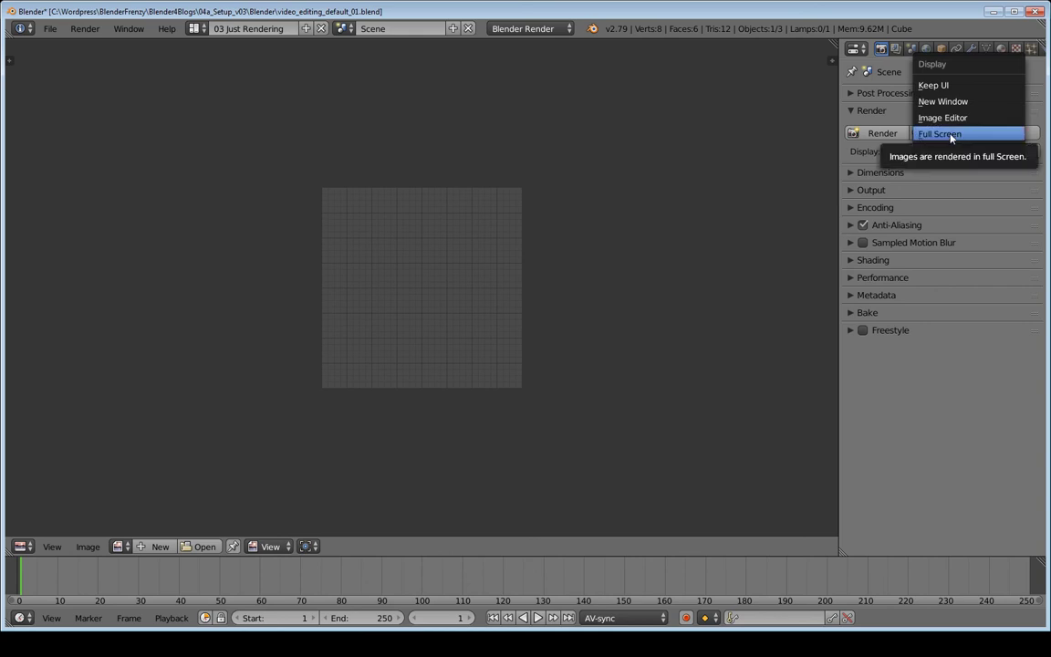
pyautogui.click(934, 86)
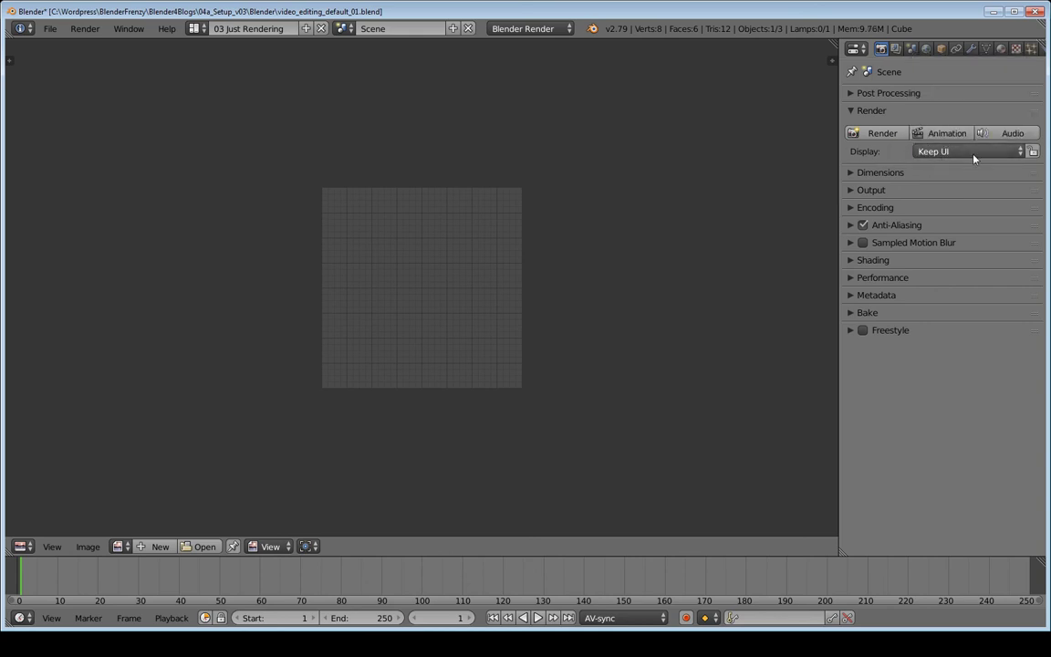
pyautogui.click(194, 28)
pyautogui.click(233, 42)
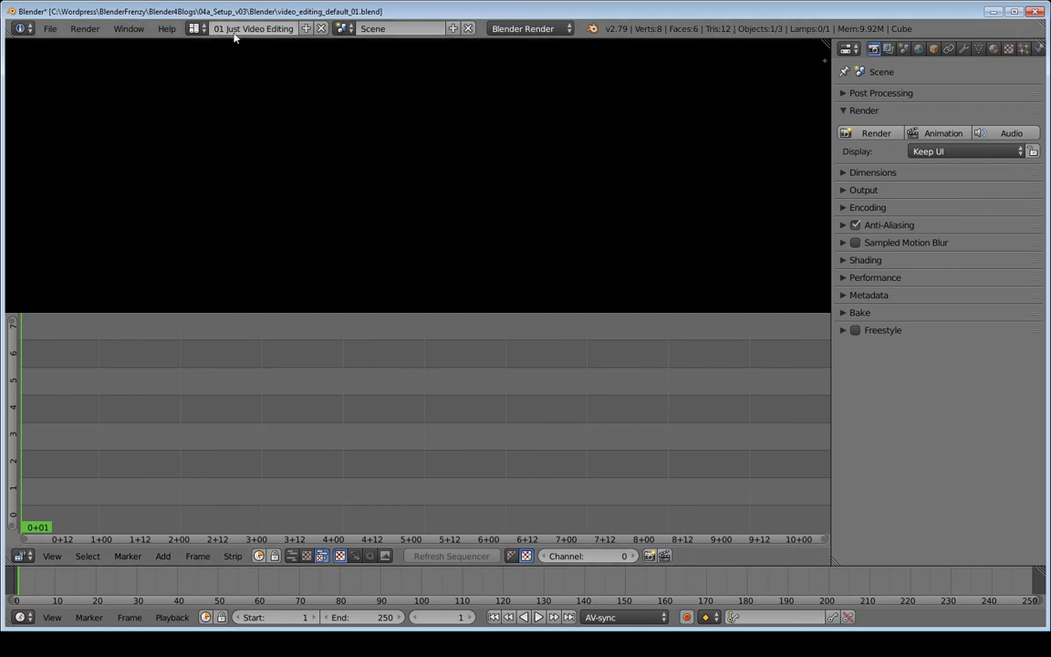
# Review the 03 Just Rendering layout and return to 01 Just Video Editing.
pyautogui.click(195, 28)
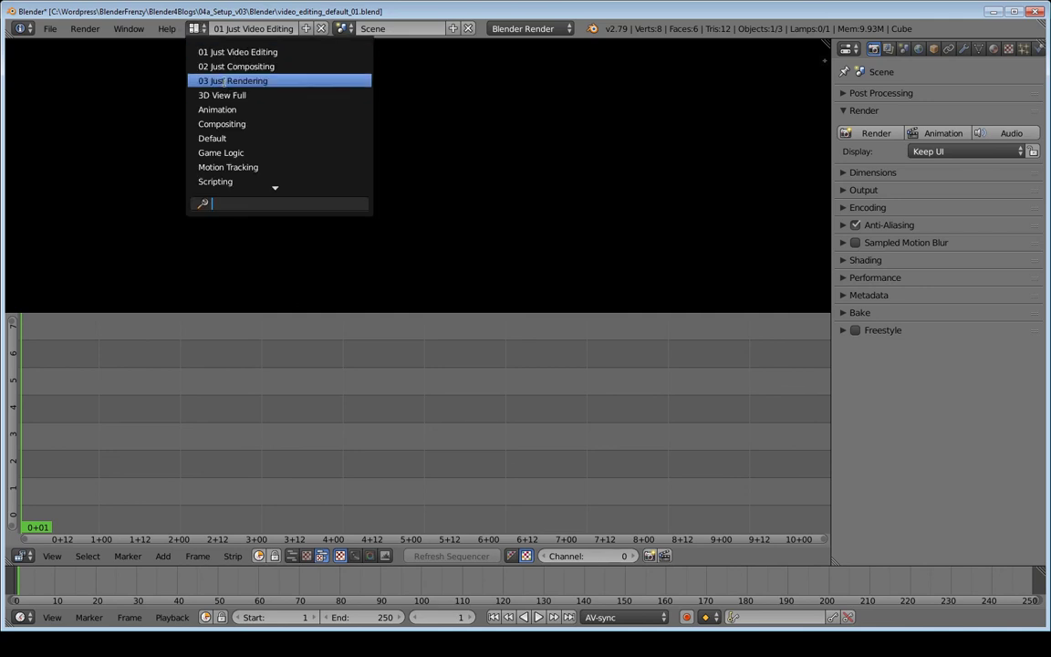
pyautogui.click(225, 80)
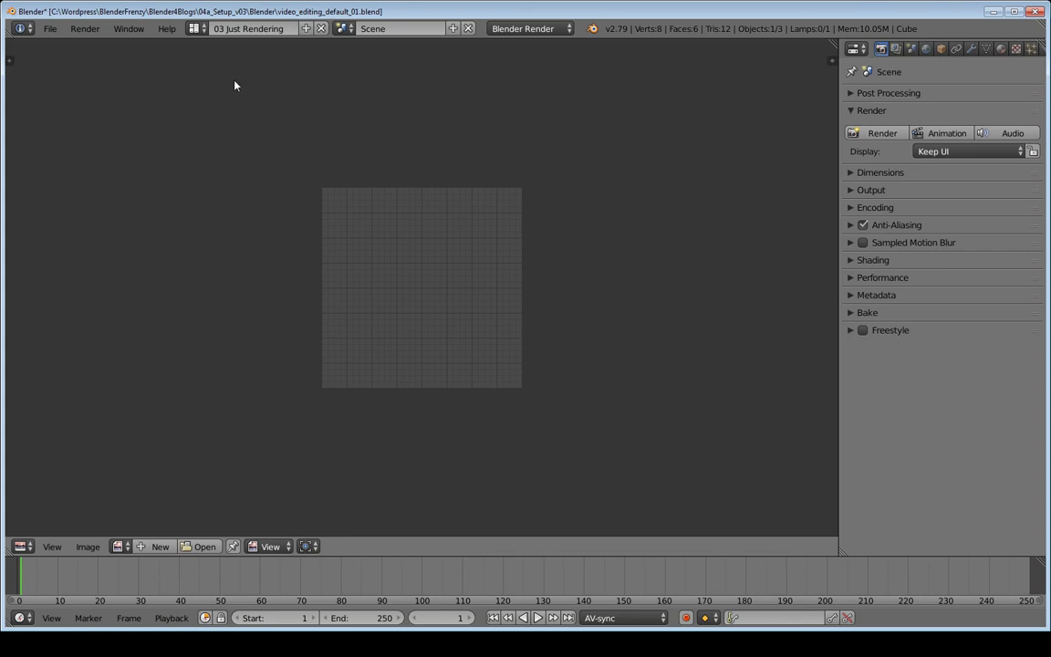
pyautogui.click(201, 29)
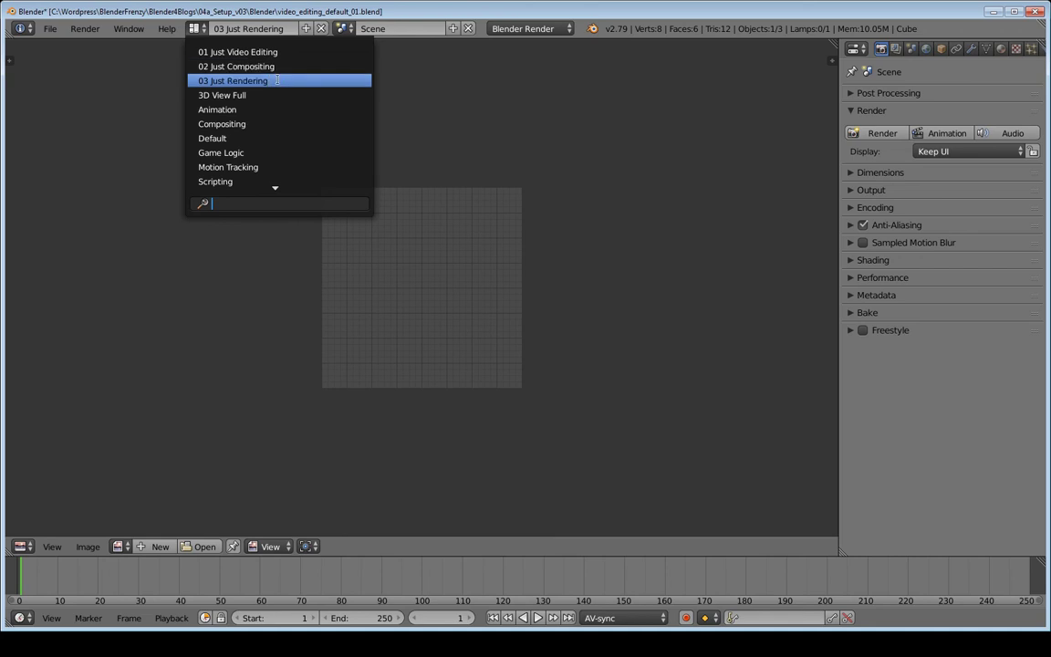
pyautogui.click(273, 52)
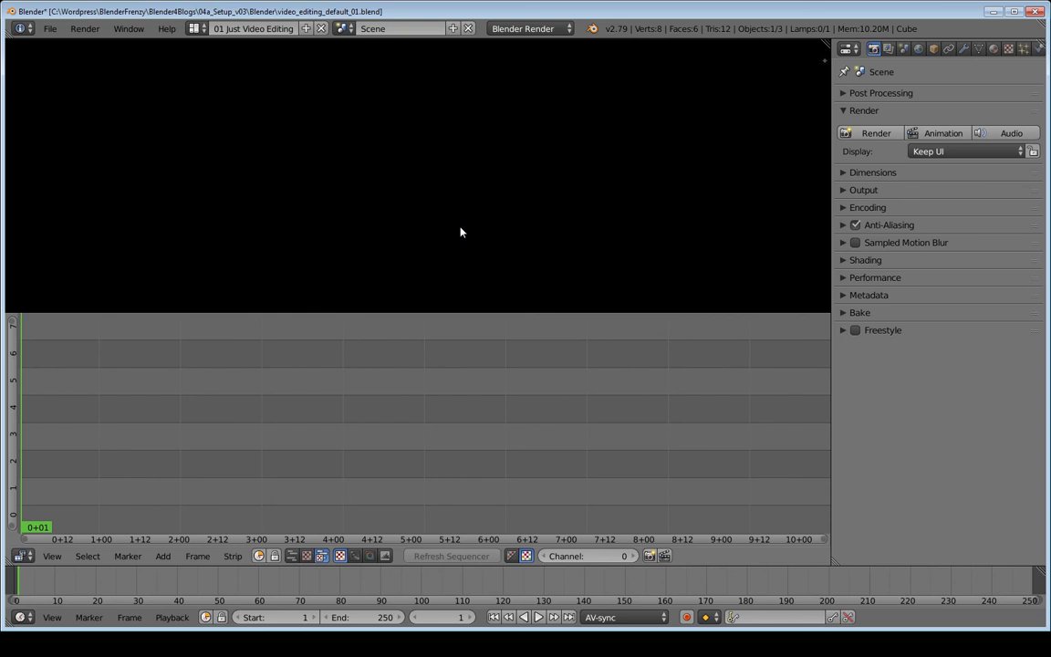
# Save the project over the existing file video_editing_default_01.blend.
pyautogui.hotkey('ctrl', 's')
pyautogui.hotkey('ctrl', 's')
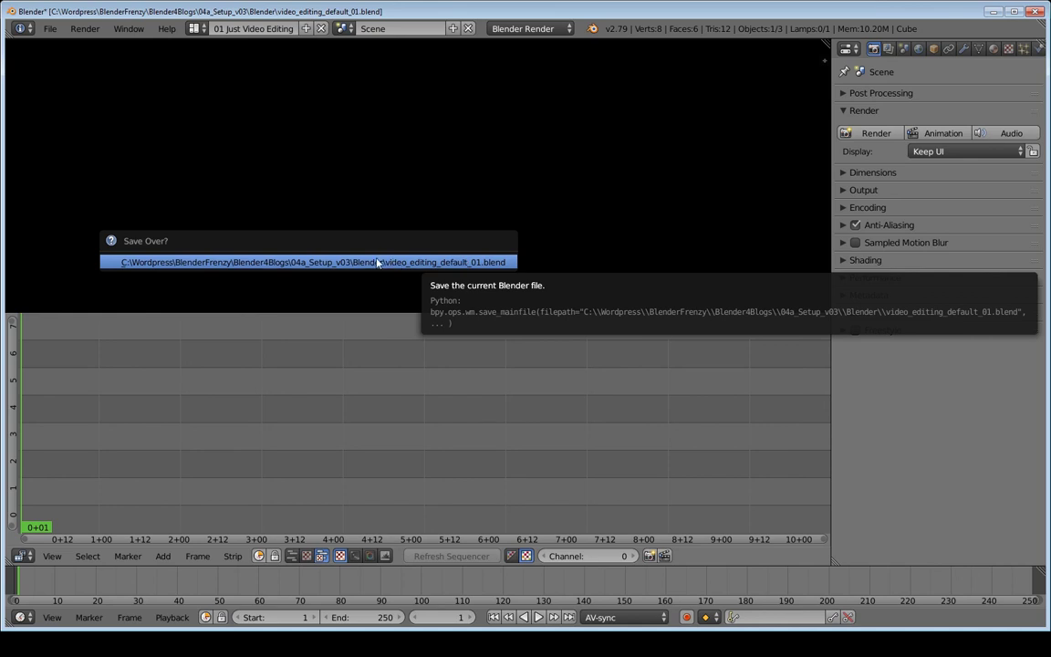
pyautogui.click(471, 260)
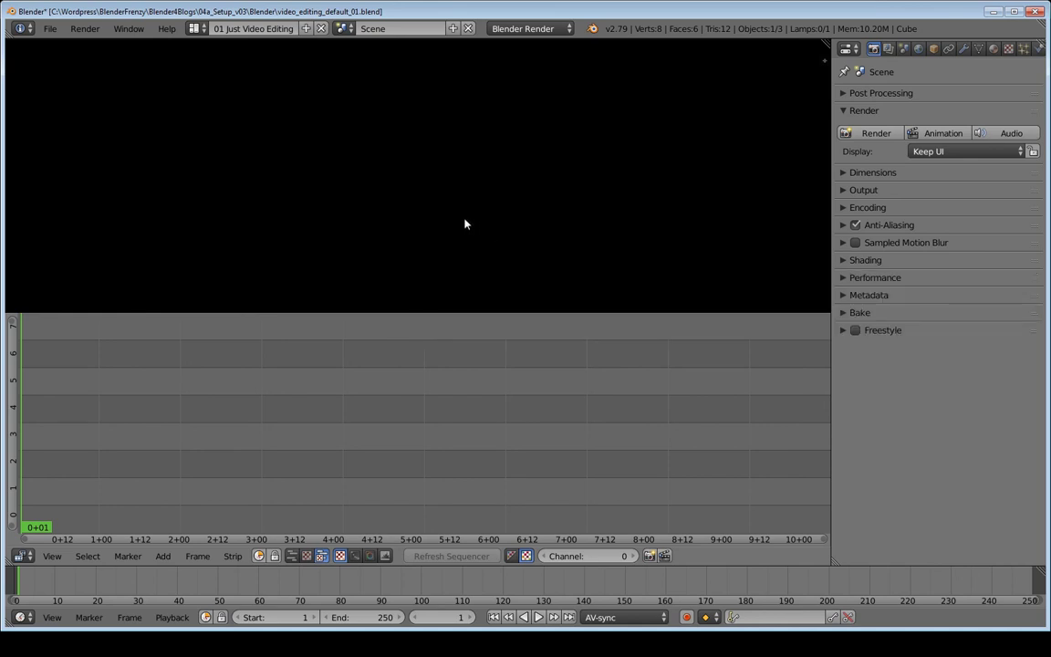
pyautogui.hotkey('ctrl', 's')
pyautogui.click(465, 219)
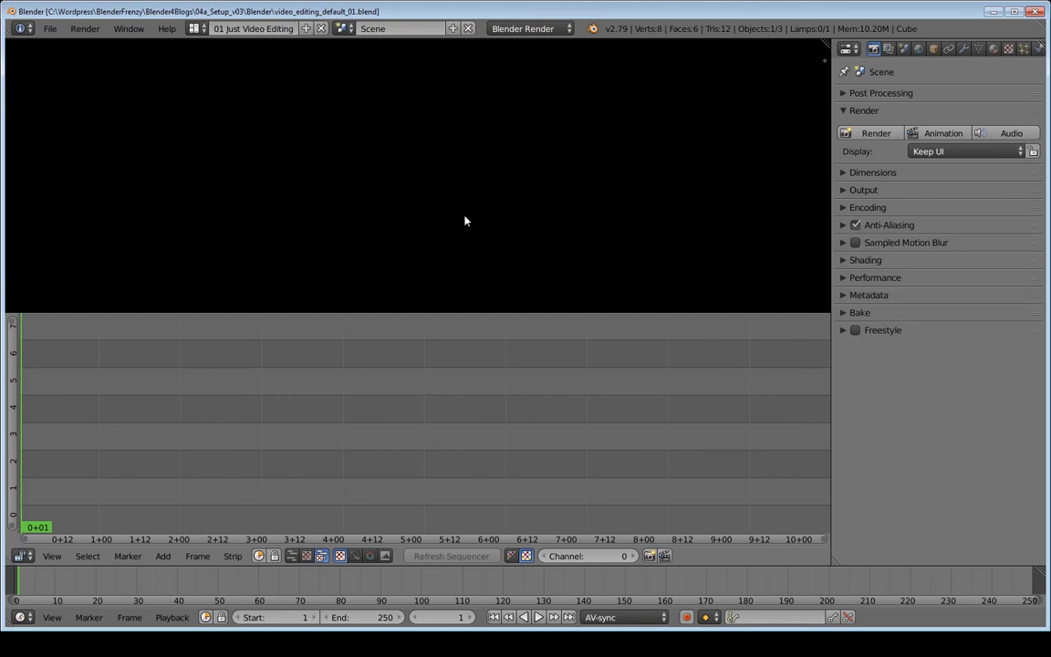